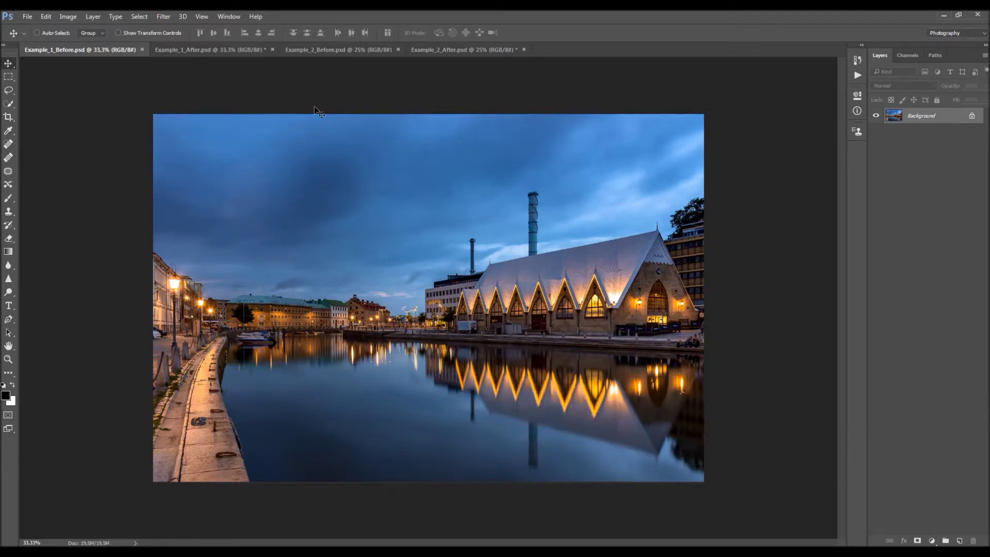
# Step: Compare the before and after versions of both example night photos
pyautogui.click(247, 49)
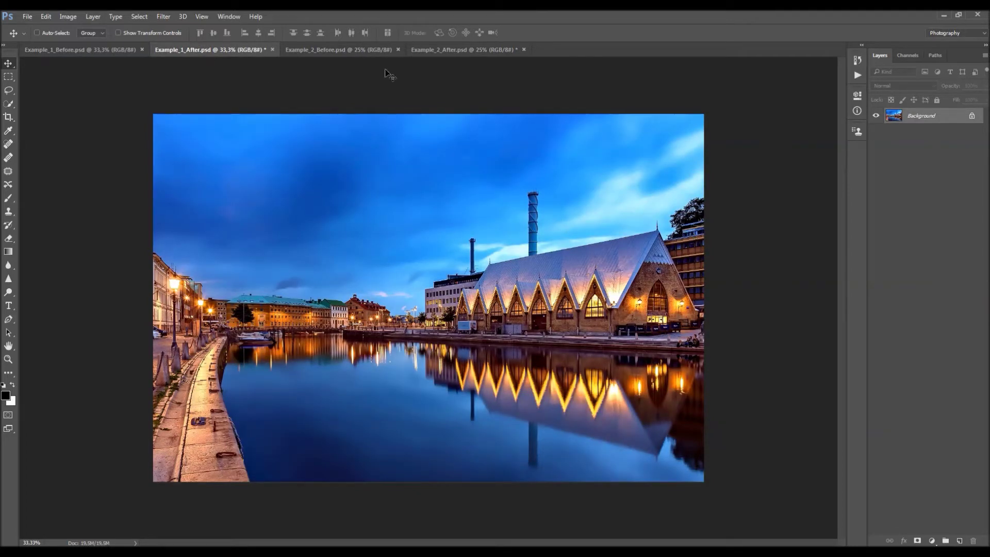
pyautogui.click(360, 50)
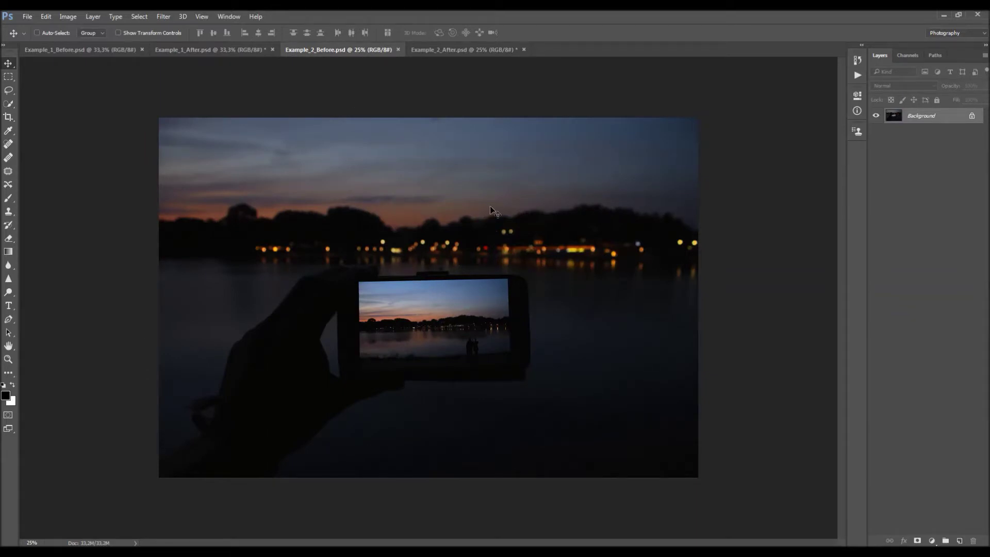
pyautogui.click(464, 48)
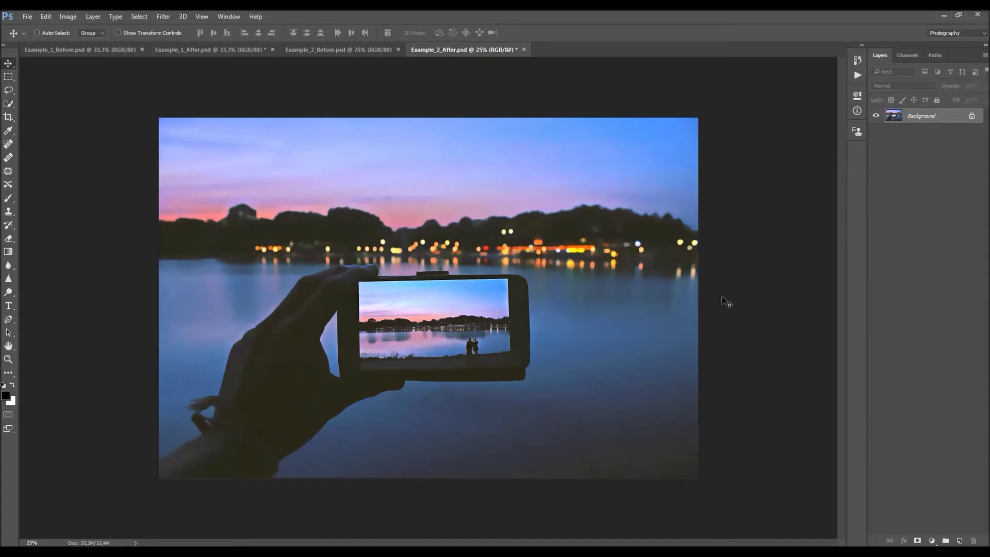
# Step: Close Example_2_After.psd and Example_1_After.psd without saving, and bring Example_1_Before.psd to the front
pyautogui.click(523, 50)
pyautogui.press('n')
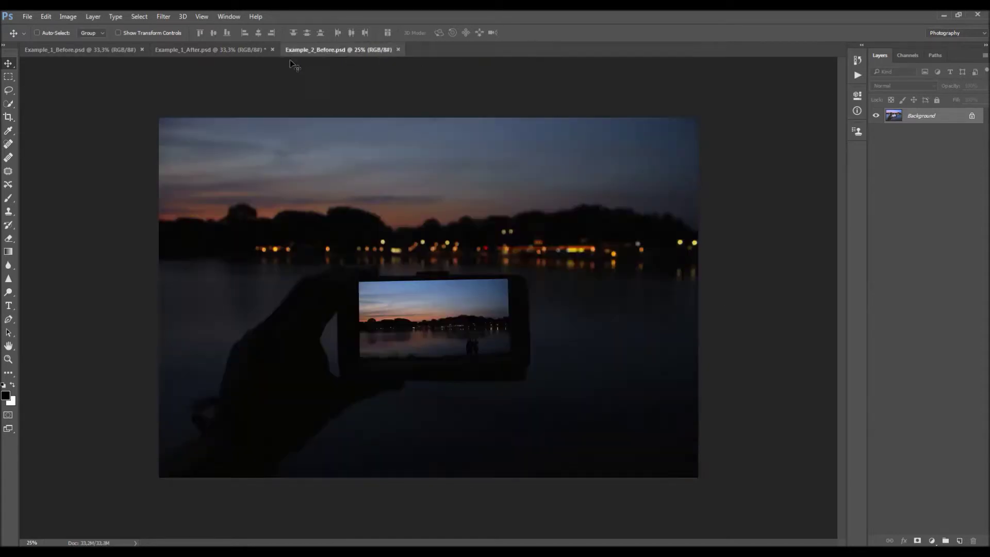
pyautogui.click(272, 50)
pyautogui.press('n')
pyautogui.click(69, 48)
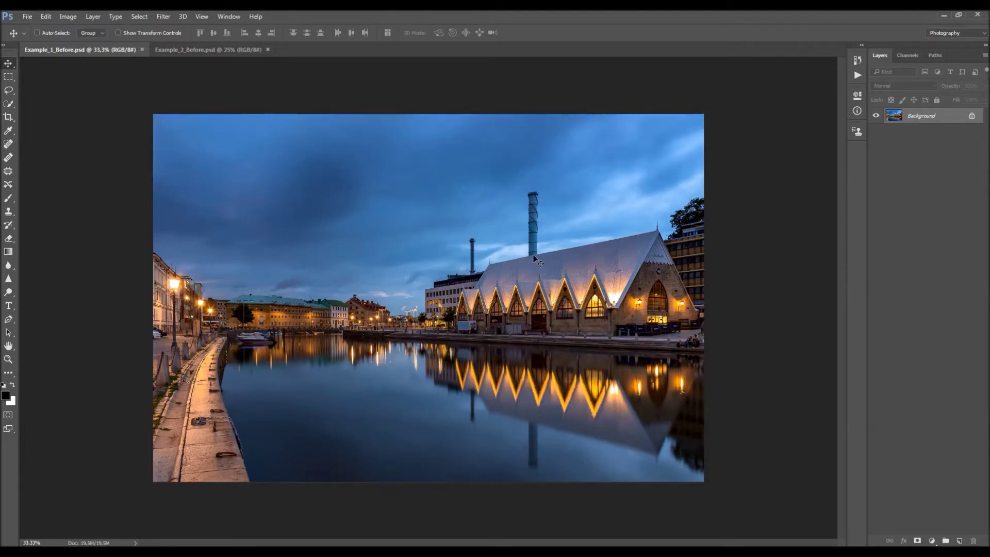
# Step: Check the photo's colour mode and bit depth, and review its image size and resolution without changing them
pyautogui.scroll(1, 420, 261)
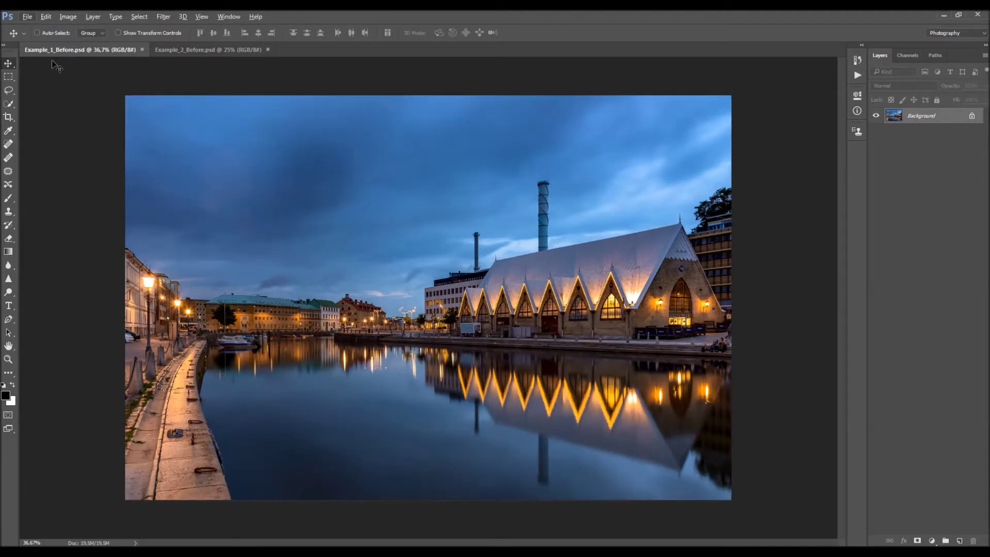
pyautogui.click(67, 18)
pyautogui.moveTo(86, 32)
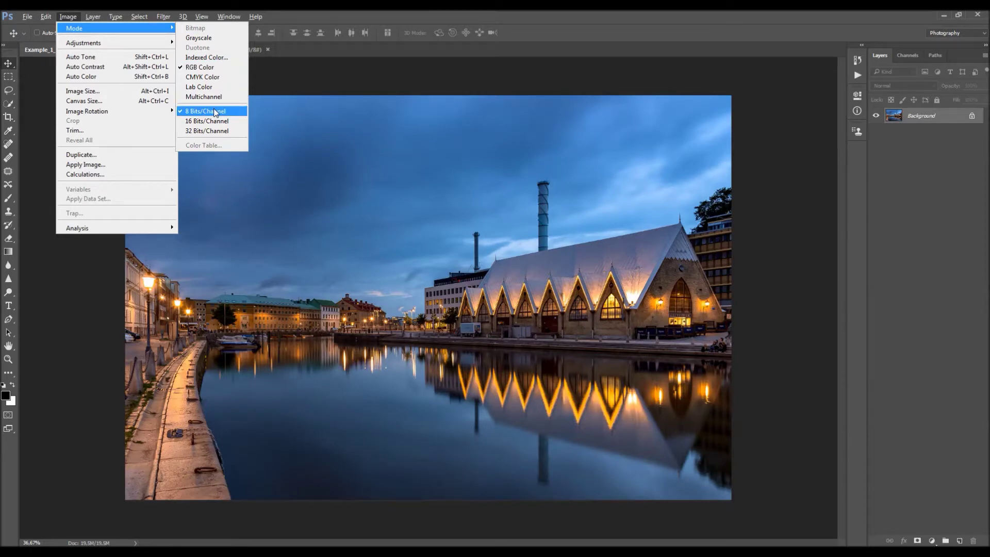
pyautogui.click(82, 91)
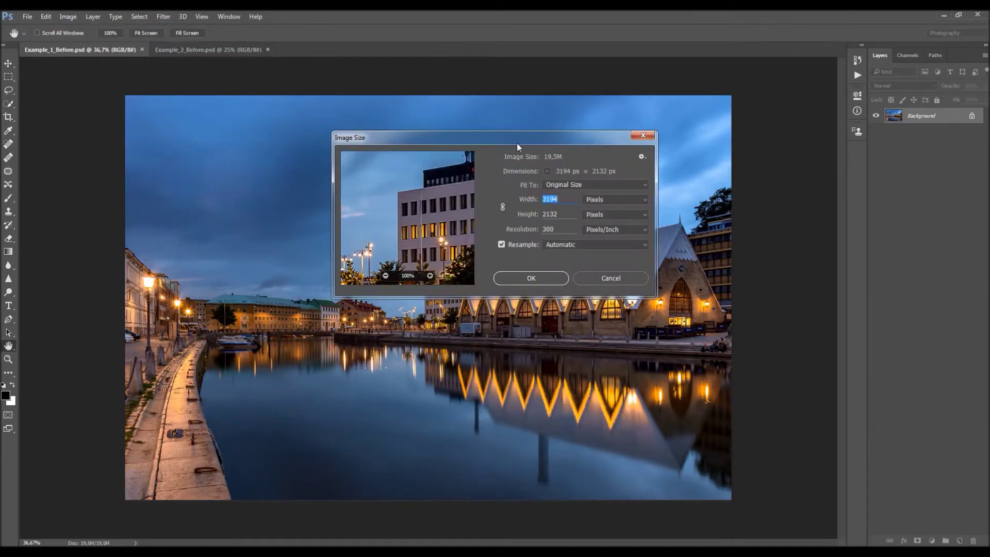
pyautogui.moveTo(516, 147); pyautogui.dragTo(502, 174)
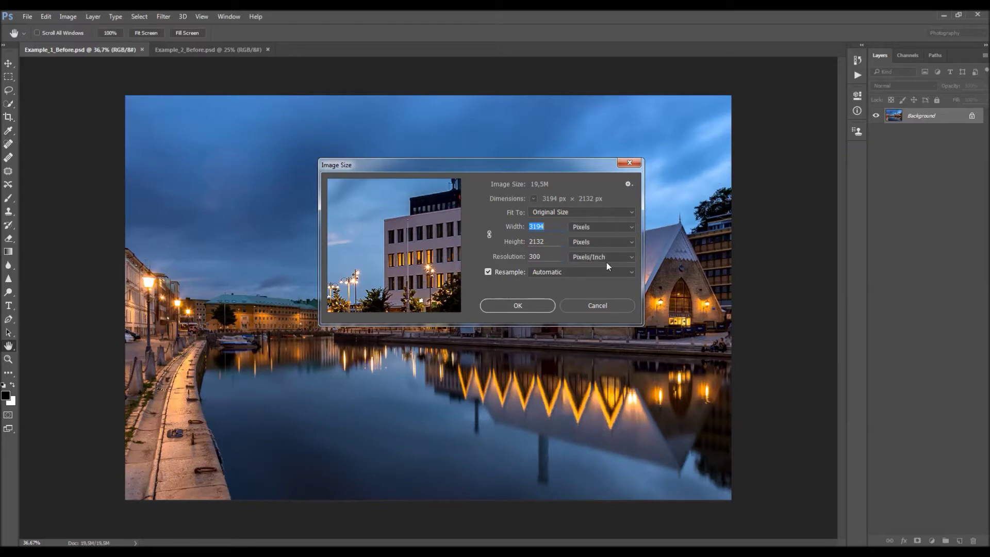
pyautogui.click(595, 304)
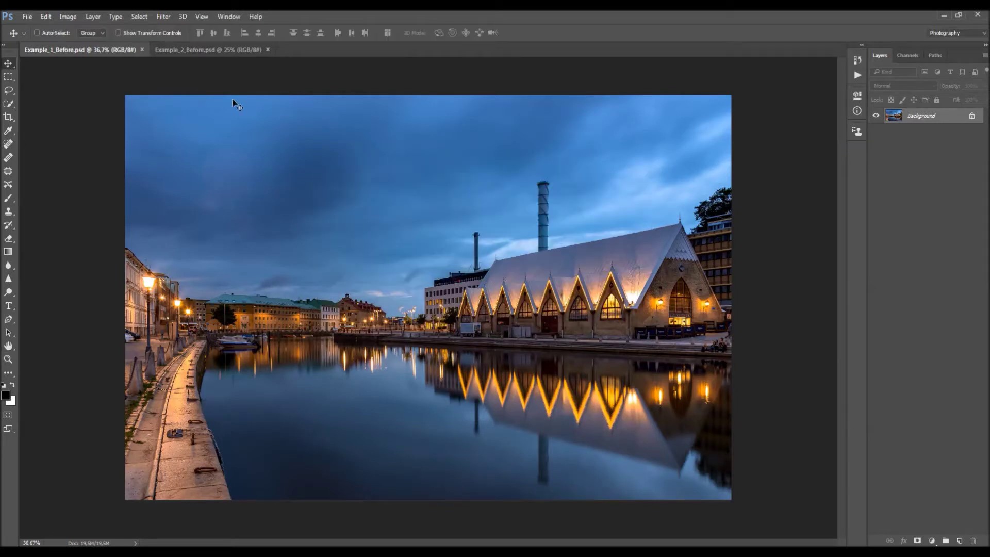
# Step: Load the Night Photos Retouch Actions Set file and expand the set in an enlarged Actions panel
pyautogui.click(228, 16)
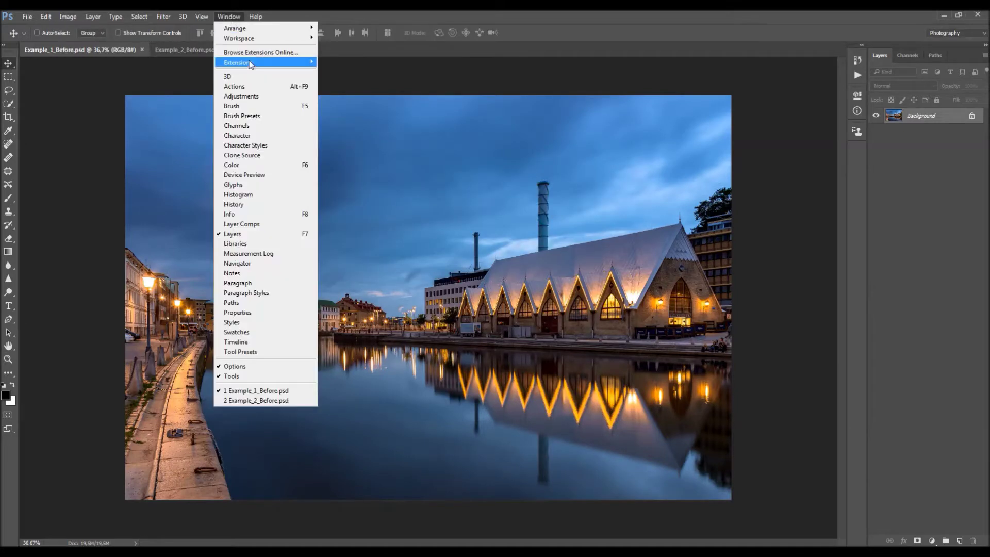
pyautogui.click(244, 85)
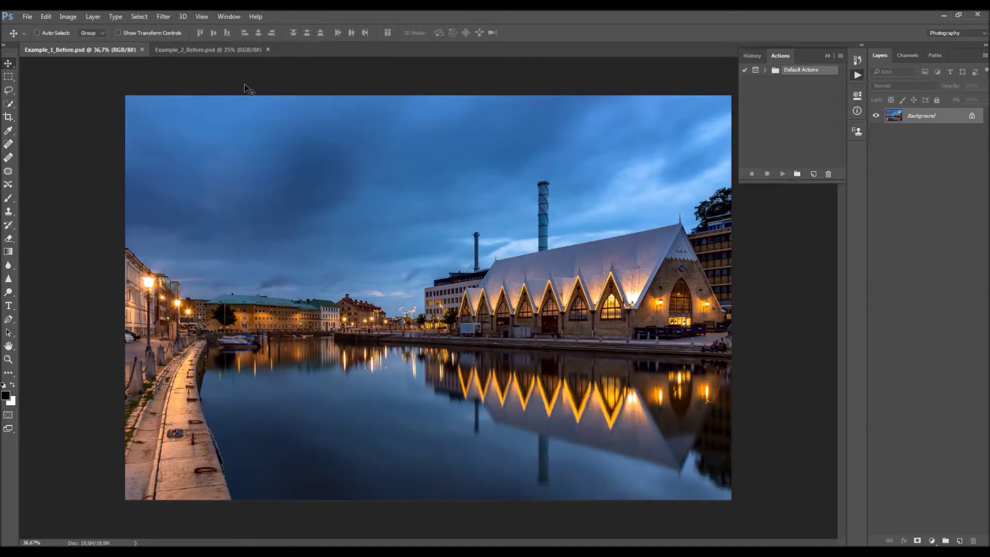
pyautogui.click(841, 56)
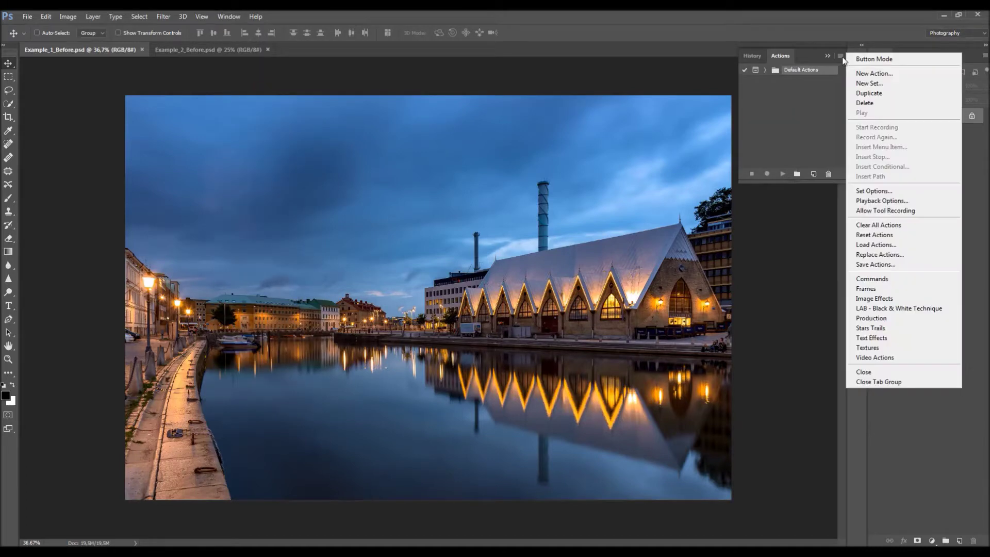
pyautogui.click(870, 245)
pyautogui.click(344, 172)
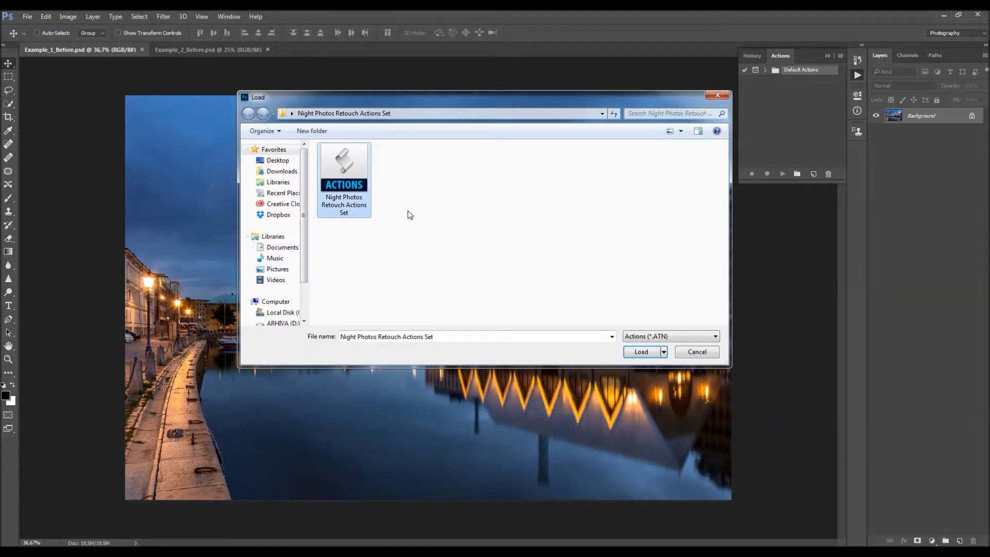
pyautogui.click(642, 352)
pyautogui.moveTo(740, 184); pyautogui.dragTo(721, 309)
pyautogui.click(739, 80)
# Step: Look through the loaded set's actions, focusing on contrast, saturation, exposure and the boost and drop tone actions
pyautogui.scroll(-4, 800, 99)
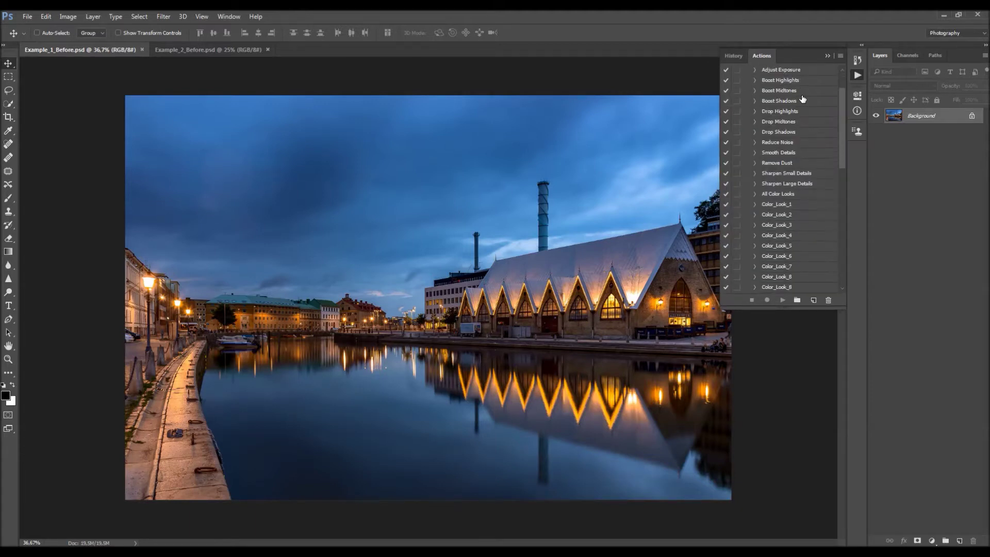
pyautogui.scroll(-8, 801, 99)
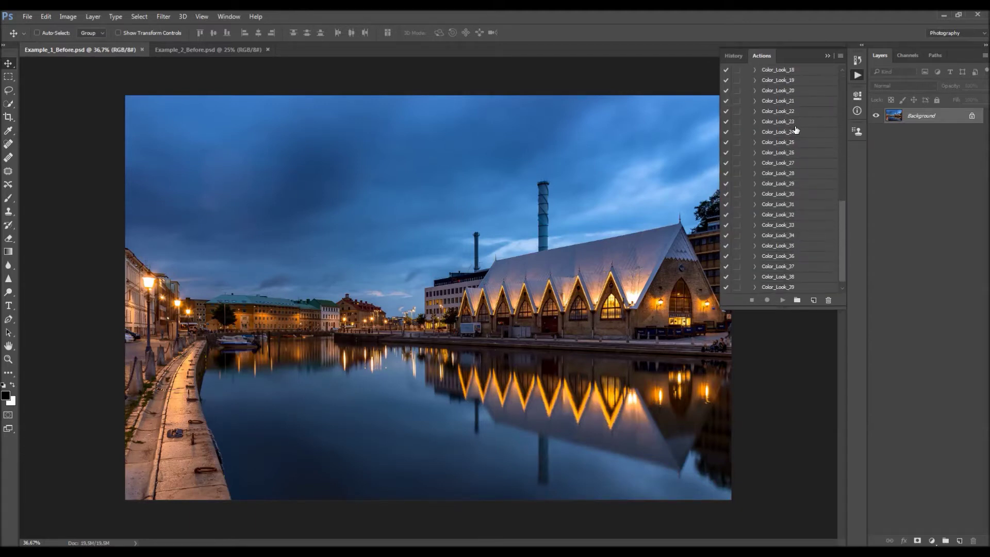
pyautogui.scroll(12, 806, 202)
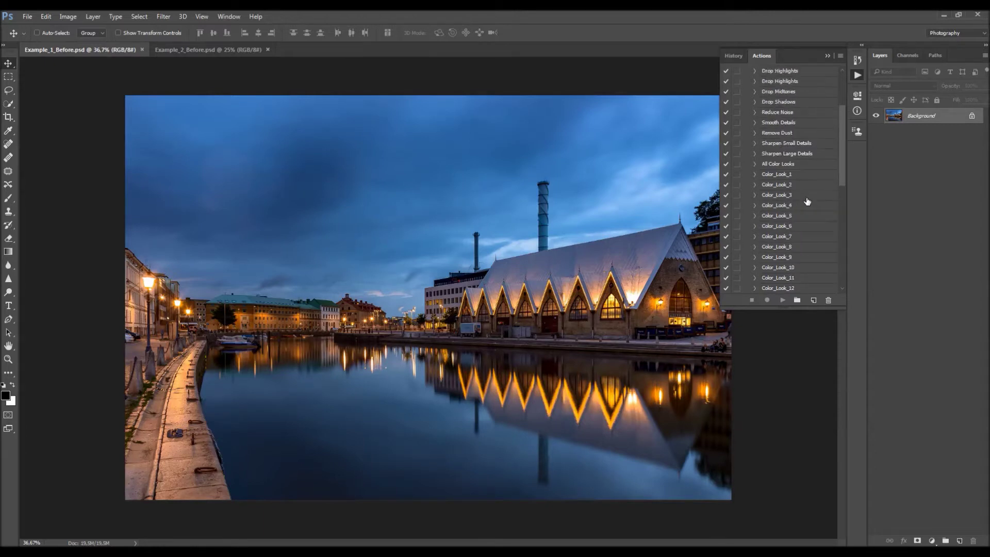
pyautogui.scroll(-1, 796, 93)
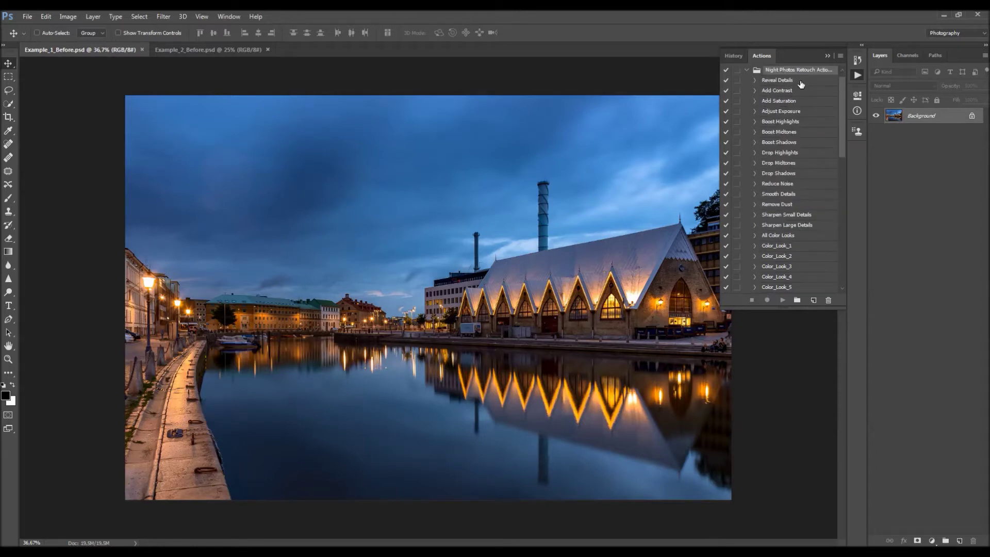
pyautogui.click(789, 92)
pyautogui.click(793, 101)
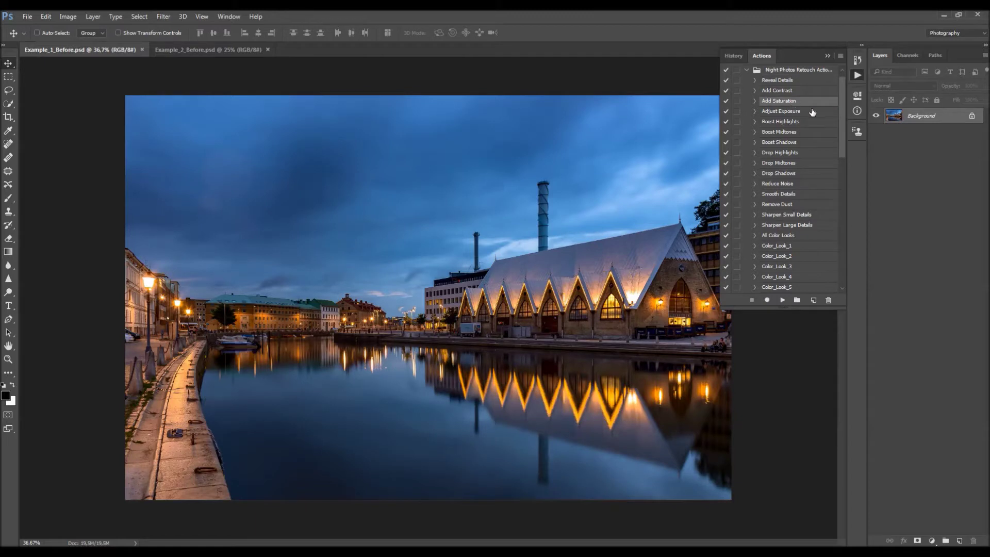
pyautogui.click(806, 112)
pyautogui.scroll(-2, 810, 109)
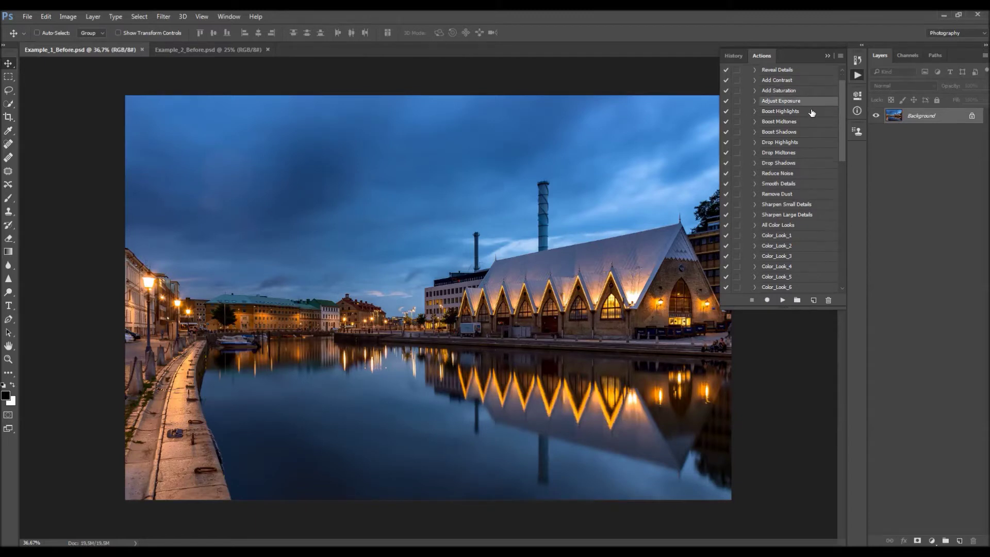
pyautogui.click(805, 103)
pyautogui.scroll(-1, 804, 104)
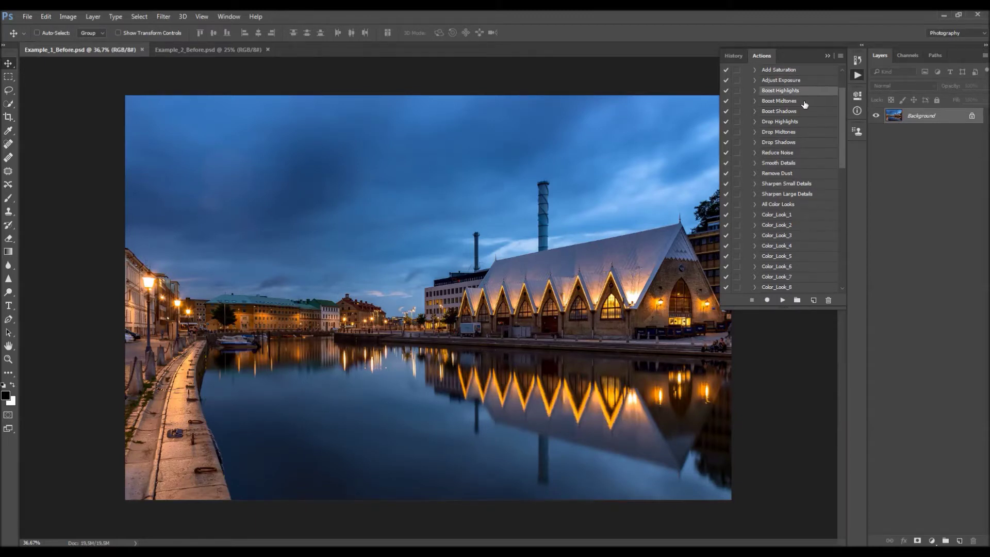
pyautogui.scroll(-2, 802, 116)
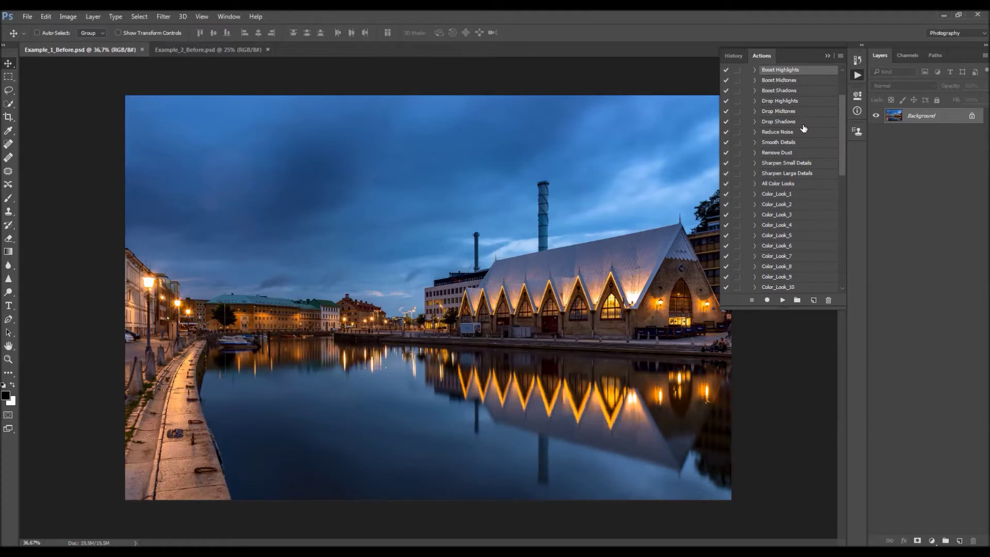
pyautogui.scroll(-2, 804, 128)
pyautogui.scroll(-1, 805, 128)
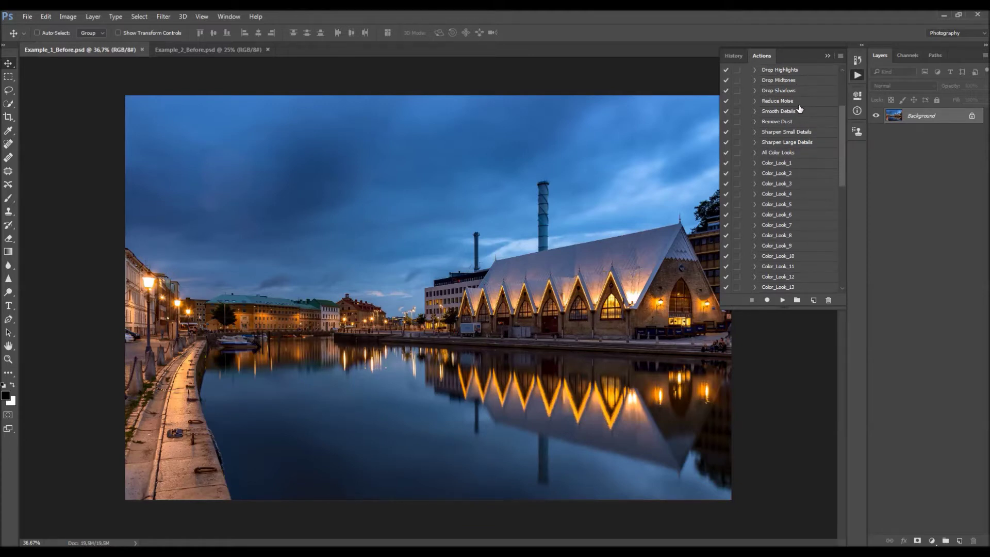
# Step: Review the Reduce Noise, Smooth Details, Remove Dust, Sharpen Small Details and Sharpen Large Details actions
pyautogui.click(799, 105)
pyautogui.click(794, 112)
pyautogui.click(794, 122)
pyautogui.scroll(-2, 796, 123)
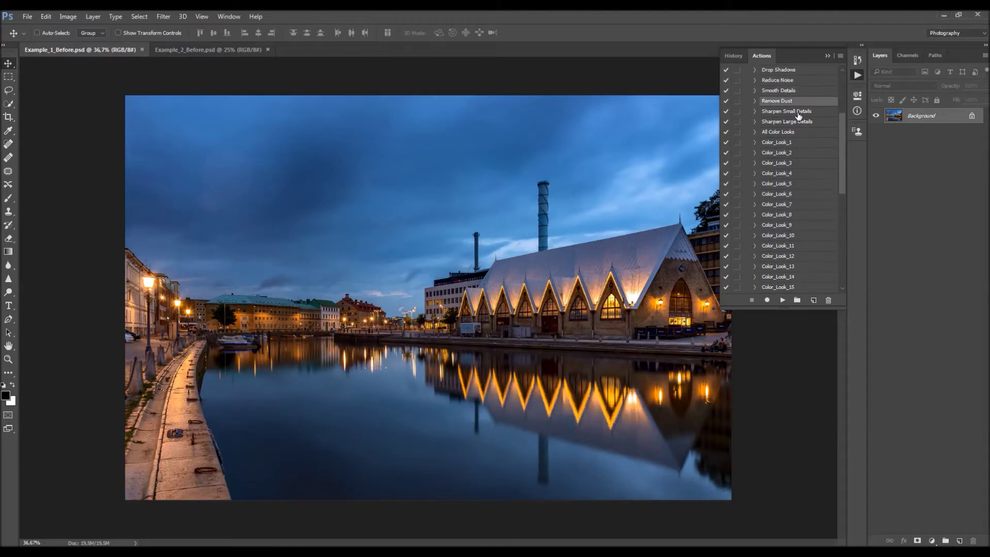
pyautogui.click(814, 113)
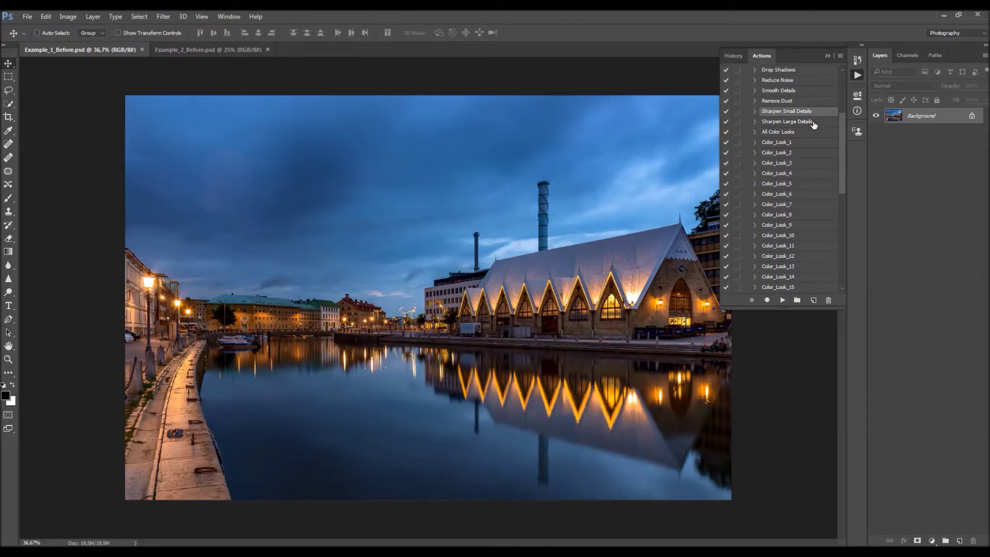
pyautogui.click(814, 124)
pyautogui.scroll(-1, 817, 125)
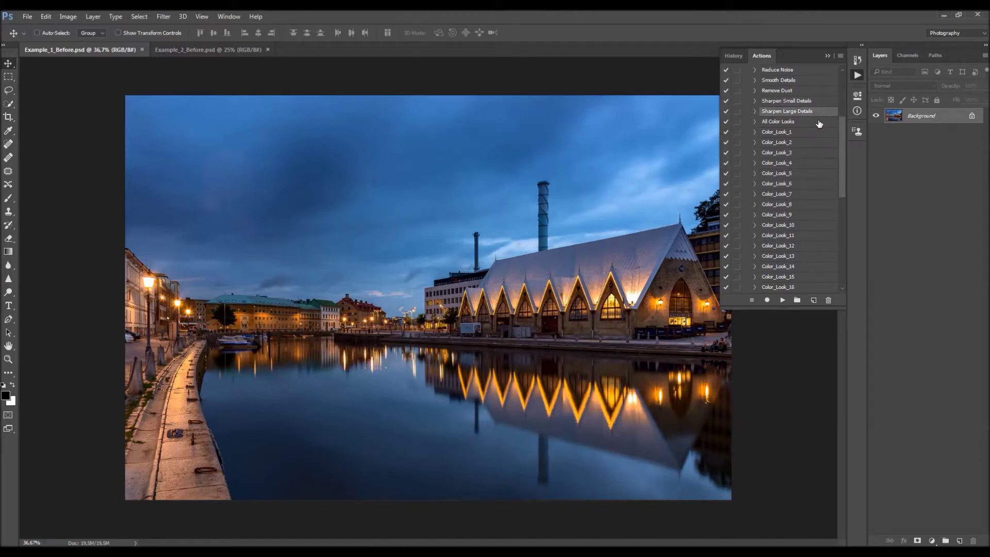
# Step: Review the All Color Looks action and the individual Color_Look actions from 1 to 40
pyautogui.click(794, 123)
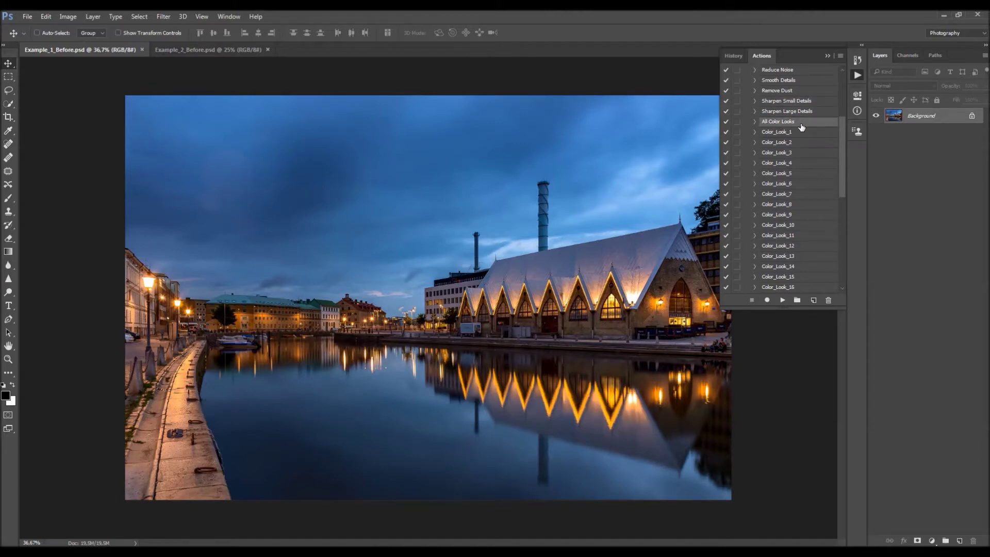
pyautogui.scroll(-2, 792, 129)
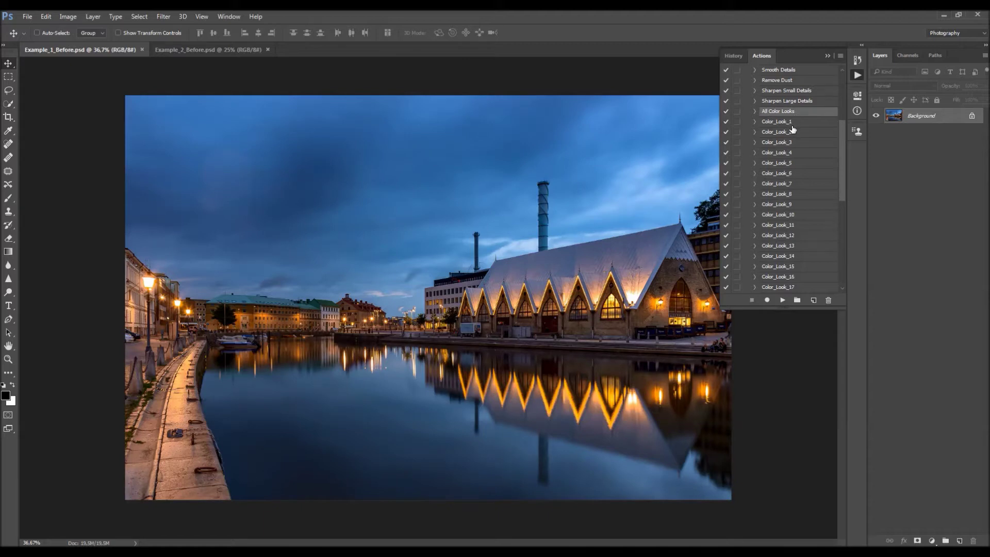
pyautogui.scroll(-16, 795, 112)
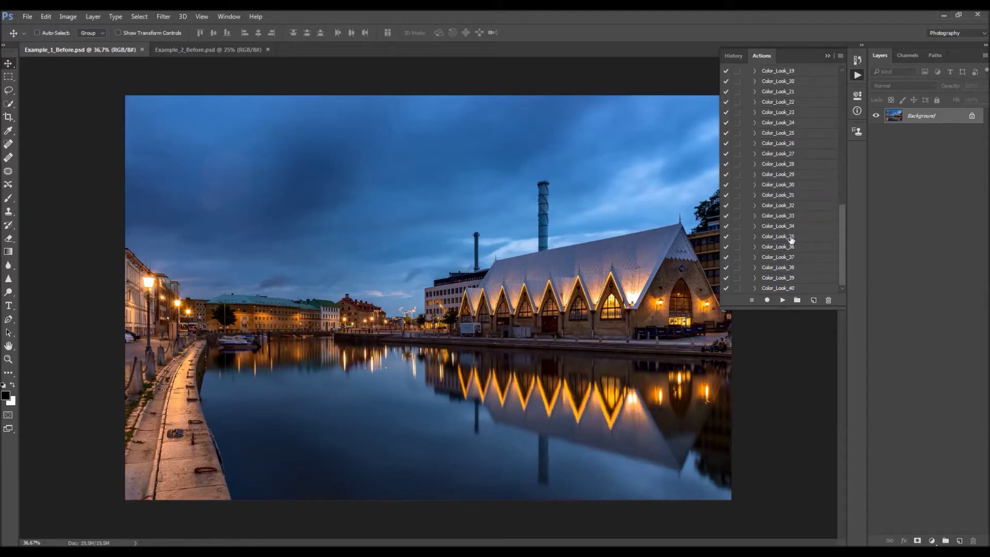
pyautogui.scroll(16, 787, 222)
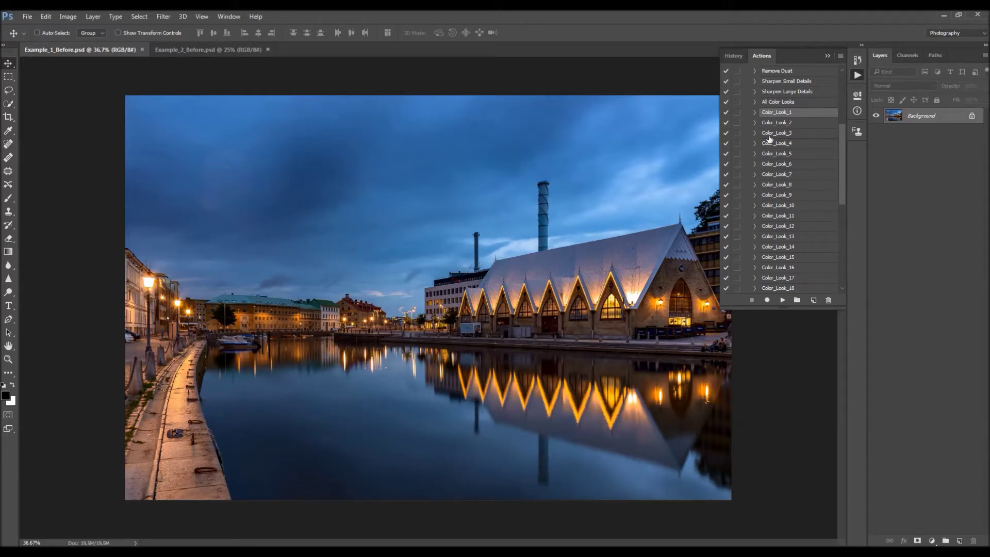
pyautogui.scroll(-2, 780, 176)
pyautogui.click(780, 176)
pyautogui.scroll(4, 785, 134)
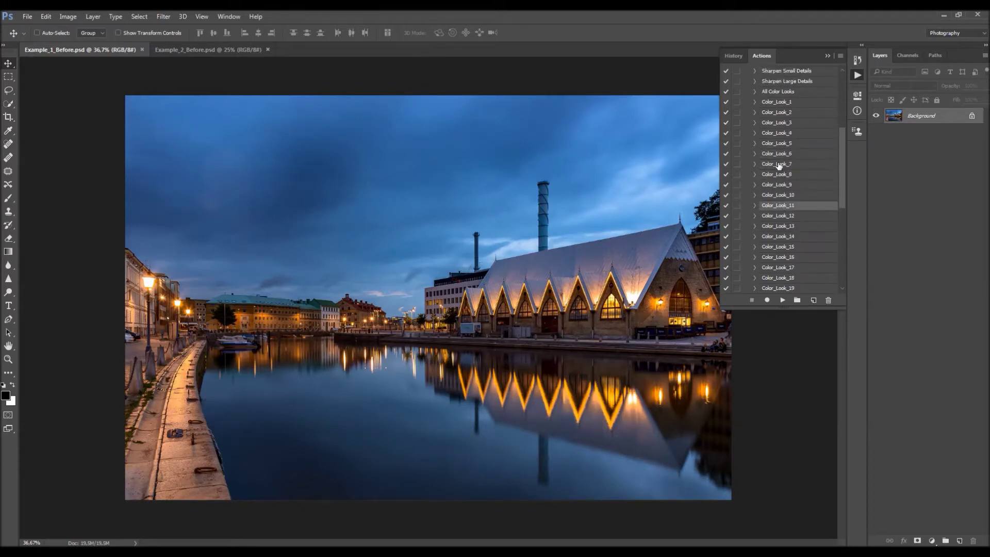
pyautogui.click(782, 145)
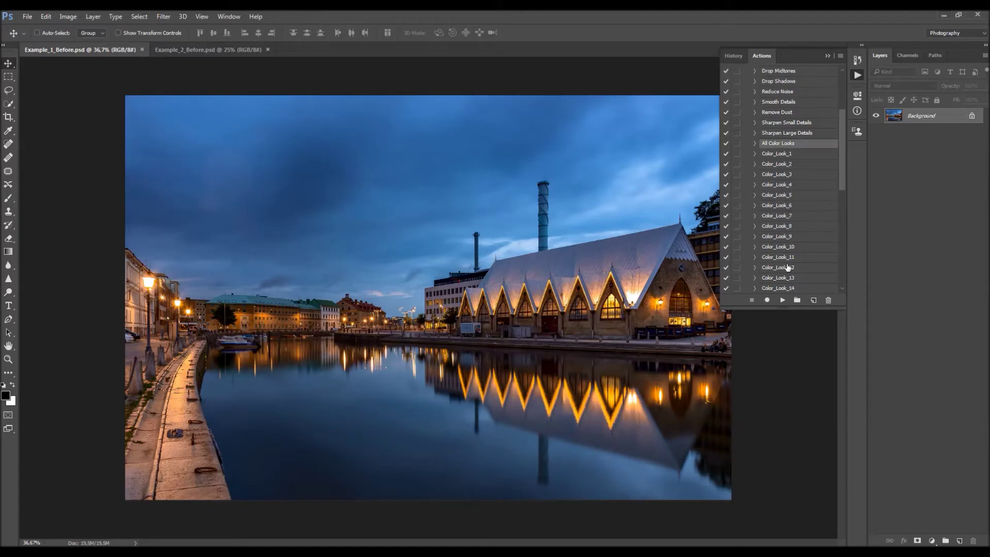
# Step: Run the Reveal Details action from the Night Photos Retouch set on the Example_1_Before photo
pyautogui.scroll(5, 799, 229)
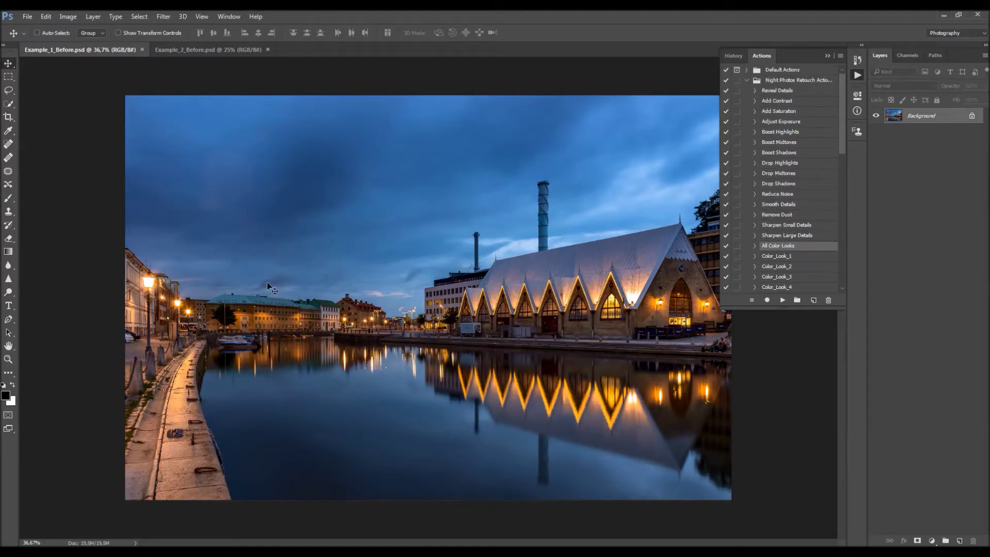
pyautogui.click(796, 91)
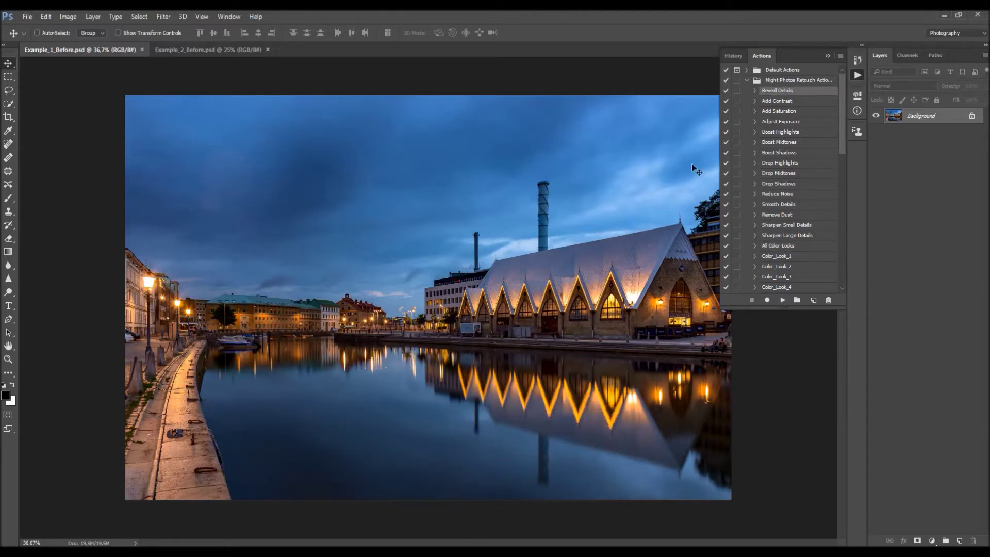
pyautogui.click(783, 299)
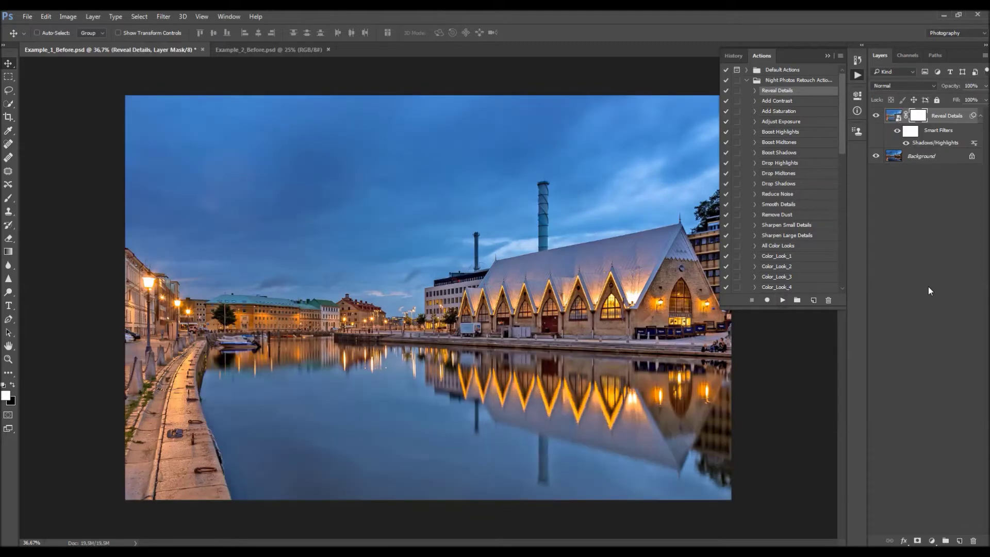
# Step: Compare the photo with the Reveal Details layer hidden and shown
pyautogui.scroll(1, 461, 288)
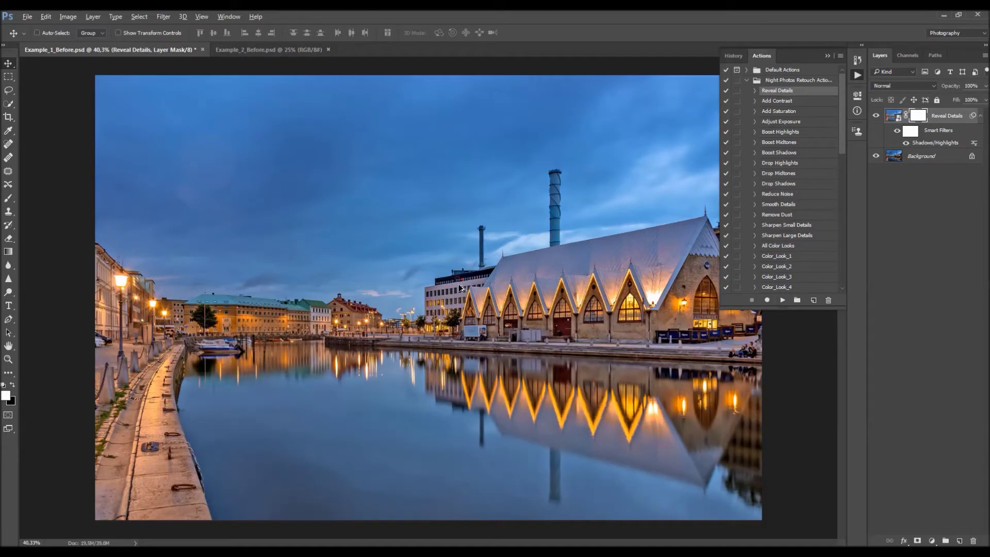
pyautogui.scroll(-1, 461, 288)
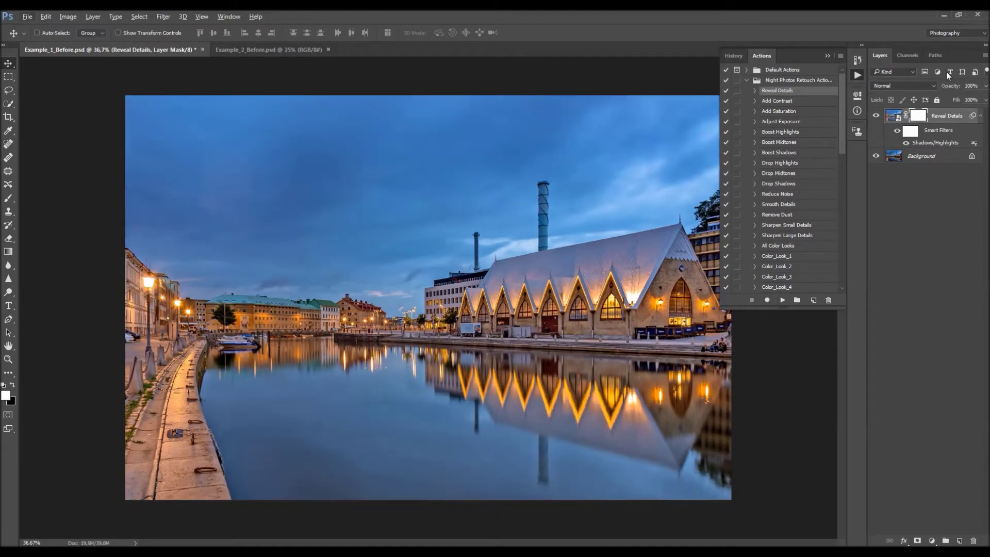
pyautogui.click(981, 117)
pyautogui.click(980, 116)
pyautogui.click(875, 116)
pyautogui.click(876, 115)
# Step: Set the Shadows amount of the Reveal Details layer's Shadows/Highlights filter to 10% and collapse its filter list
pyautogui.doubleClick(927, 143)
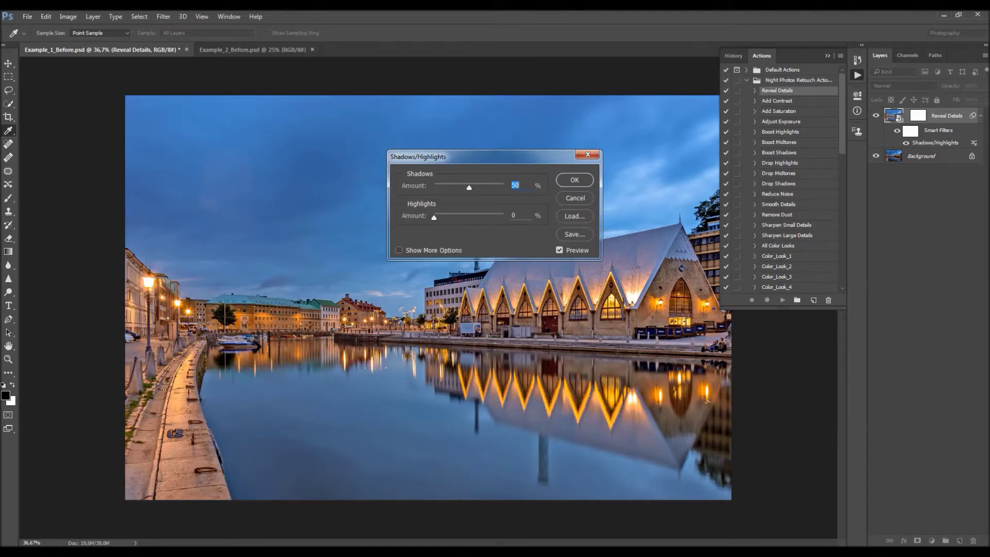
pyautogui.moveTo(465, 187); pyautogui.dragTo(441, 186)
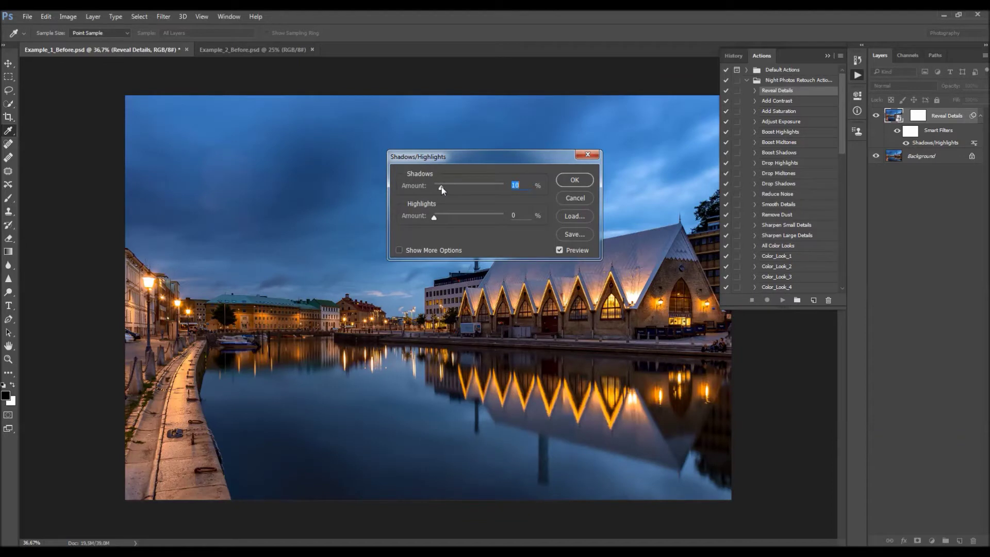
pyautogui.click(576, 181)
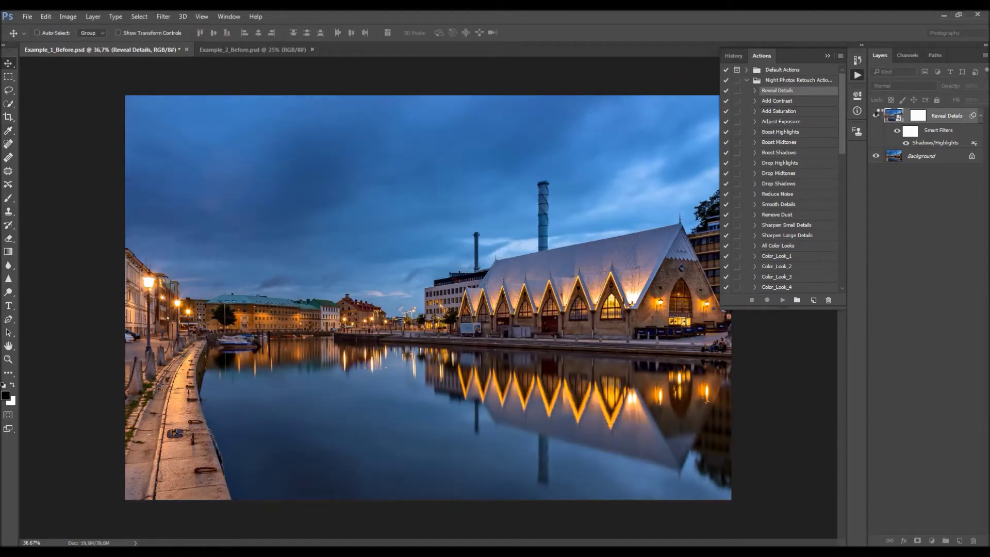
pyautogui.click(980, 117)
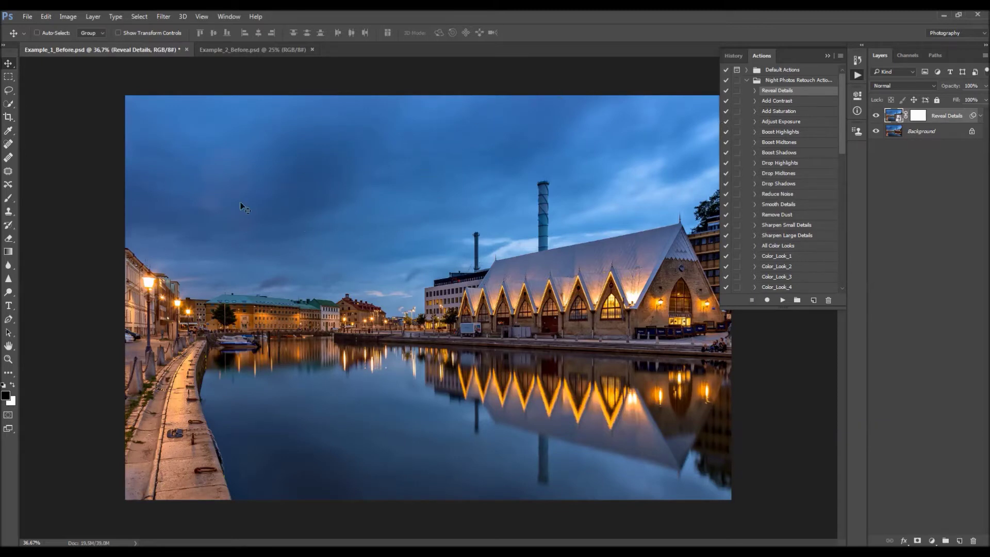
# Step: Run the Add Contrast action and set the opacity of its layer to 100%
pyautogui.click(794, 102)
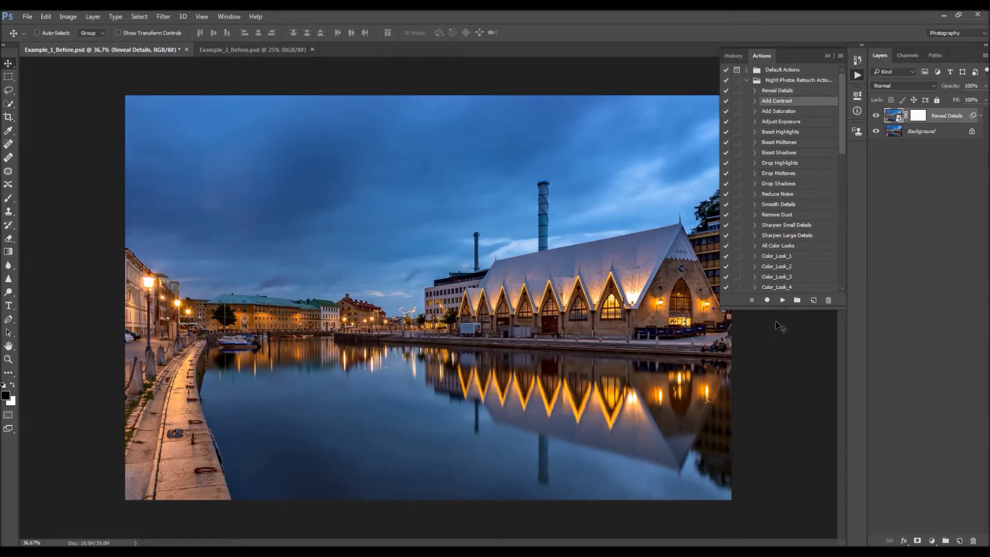
pyautogui.click(782, 301)
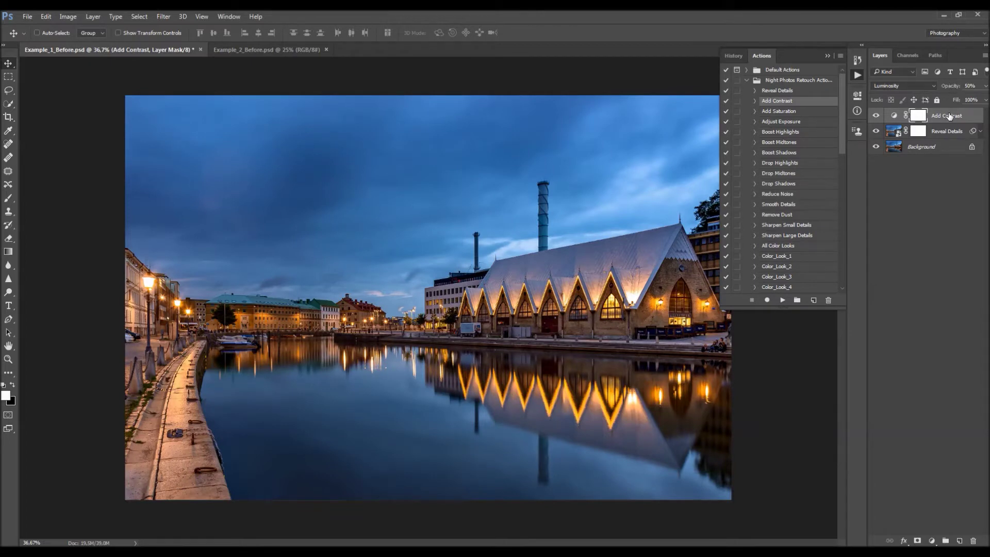
pyautogui.click(986, 87)
pyautogui.moveTo(953, 88); pyautogui.dragTo(982, 88)
# Step: Compare the photo with the Add Contrast layer hidden and shown
pyautogui.click(876, 116)
pyautogui.click(875, 116)
pyautogui.click(876, 116)
pyautogui.click(876, 116)
# Step: Run the Add Saturation action and adjust the saturation of its Hue/Saturation layer
pyautogui.click(790, 112)
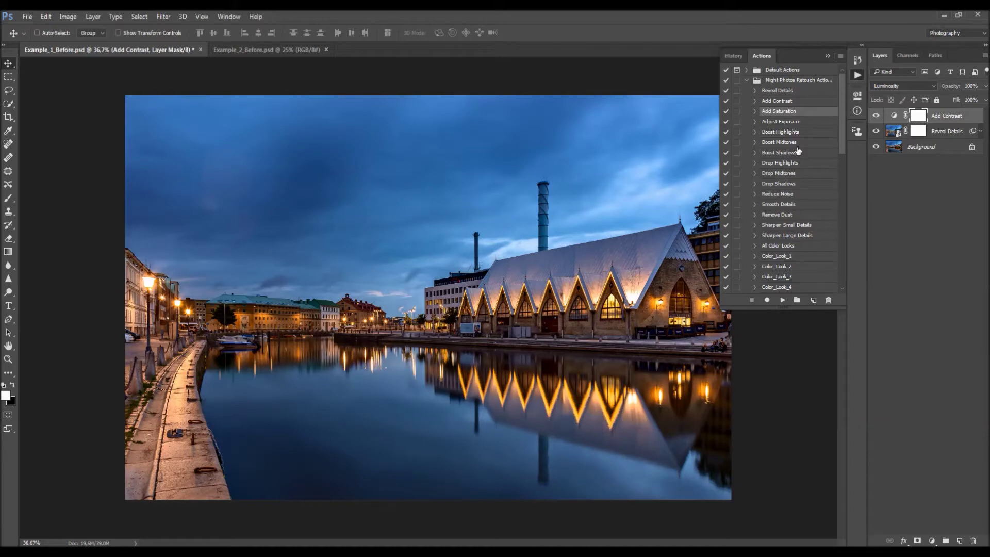
pyautogui.click(782, 301)
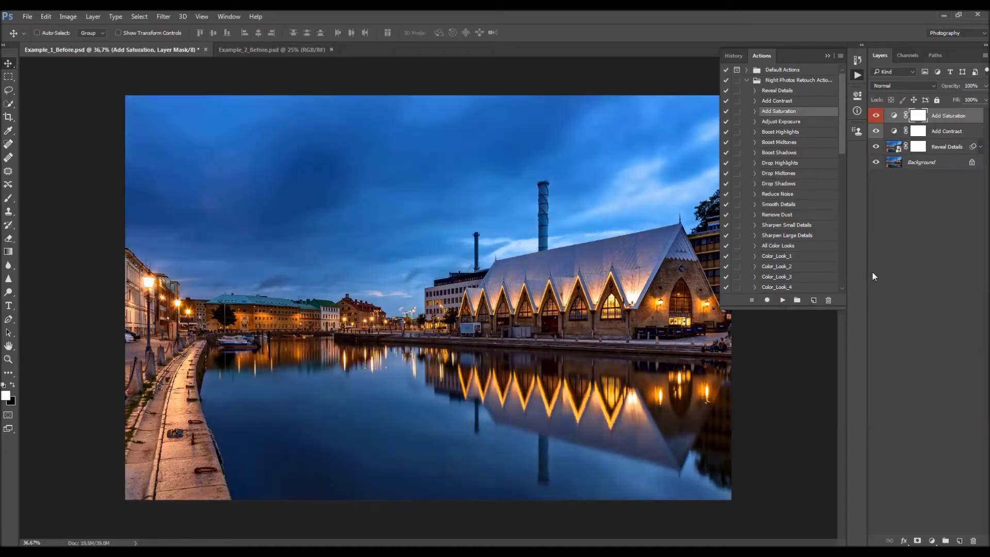
pyautogui.doubleClick(895, 117)
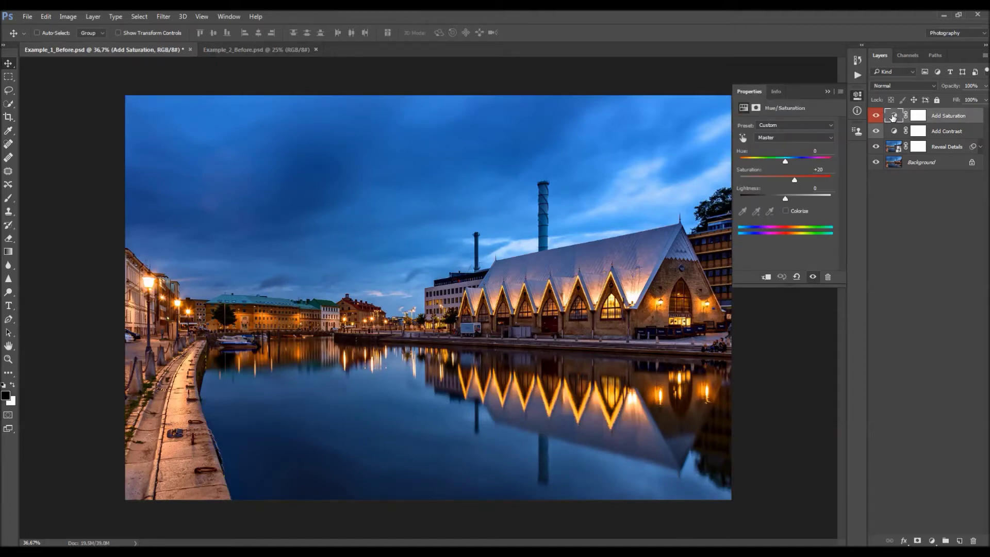
pyautogui.moveTo(797, 175)
pyautogui.mouseDown()
pyautogui.moveTo(768, 180)
pyautogui.moveTo(794, 181)
pyautogui.mouseUp()
# Step: Run the Adjust Exposure action and set the exposure of its layer to +0.38
pyautogui.click(857, 75)
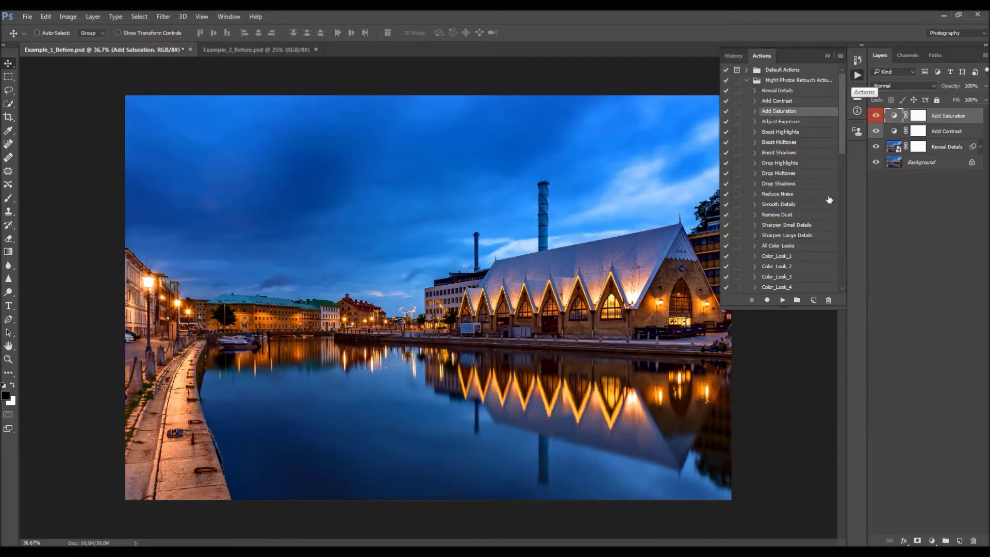
pyautogui.scroll(-2, 771, 147)
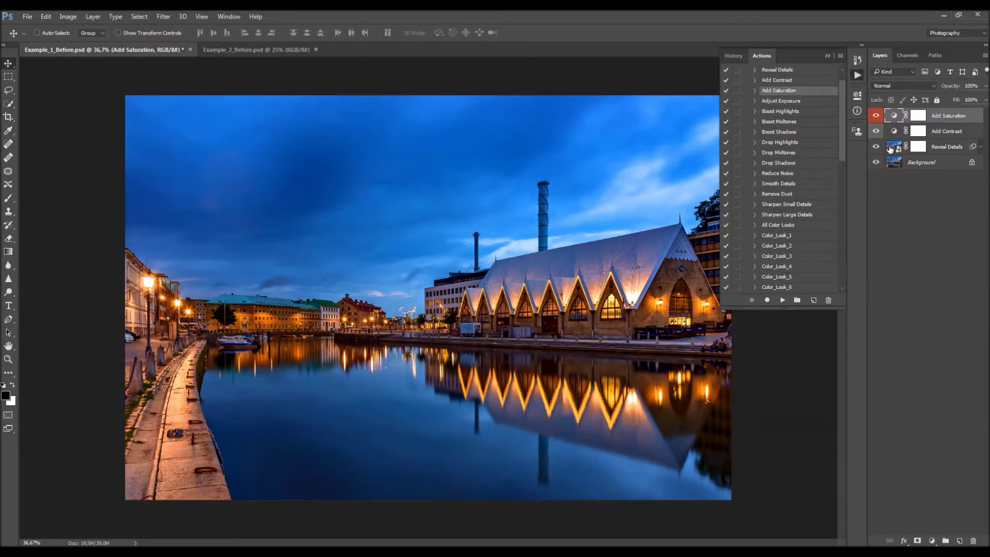
pyautogui.click(792, 102)
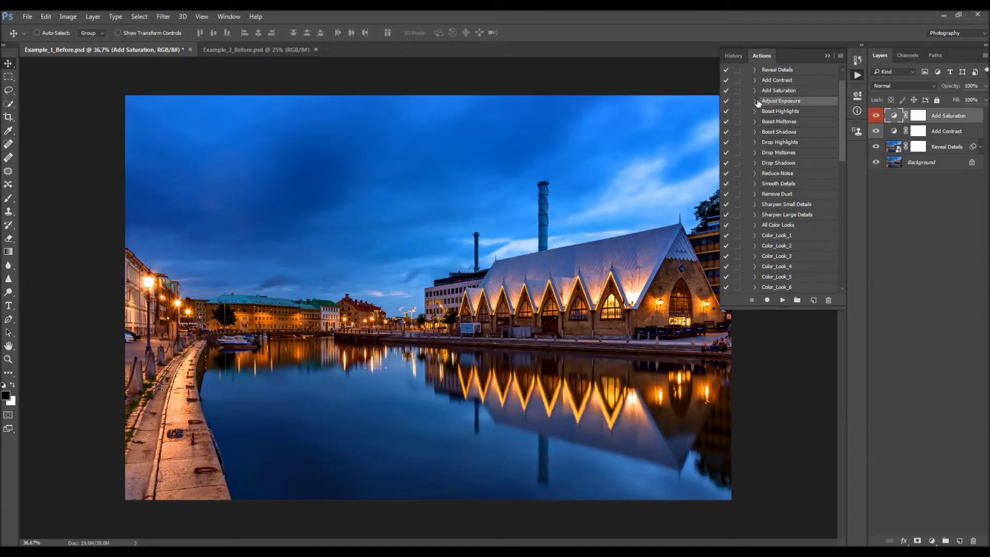
pyautogui.click(783, 300)
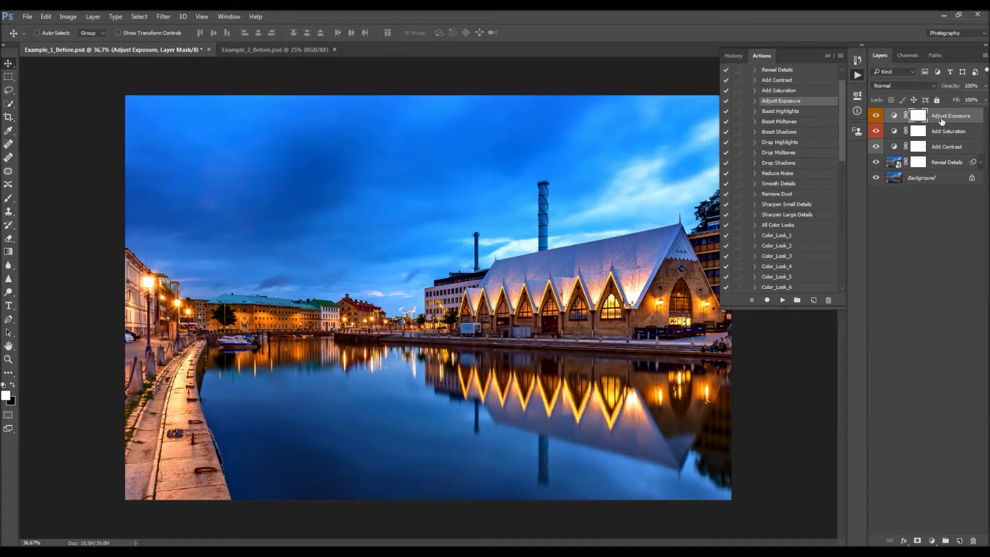
pyautogui.doubleClick(895, 116)
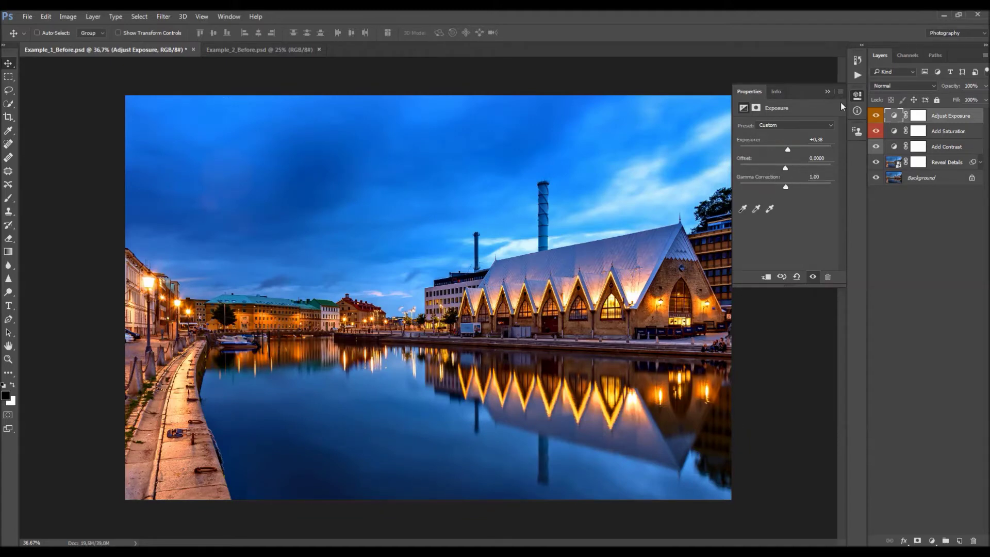
pyautogui.click(857, 94)
pyautogui.click(876, 116)
pyautogui.click(876, 117)
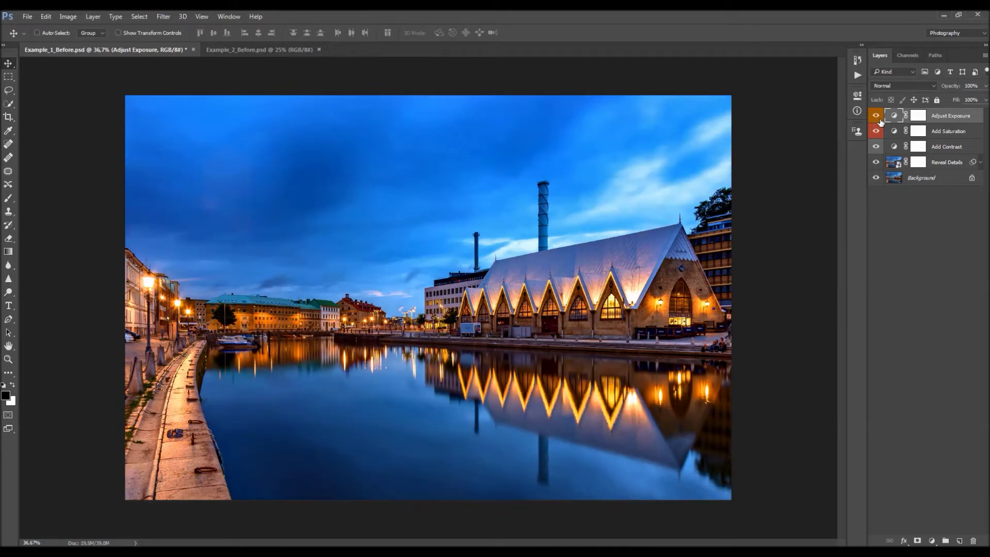
# Step: Examine the water close up with the exposure, saturation, contrast and Reveal Details layers hidden and shown, leaving all of them visible
pyautogui.click(856, 76)
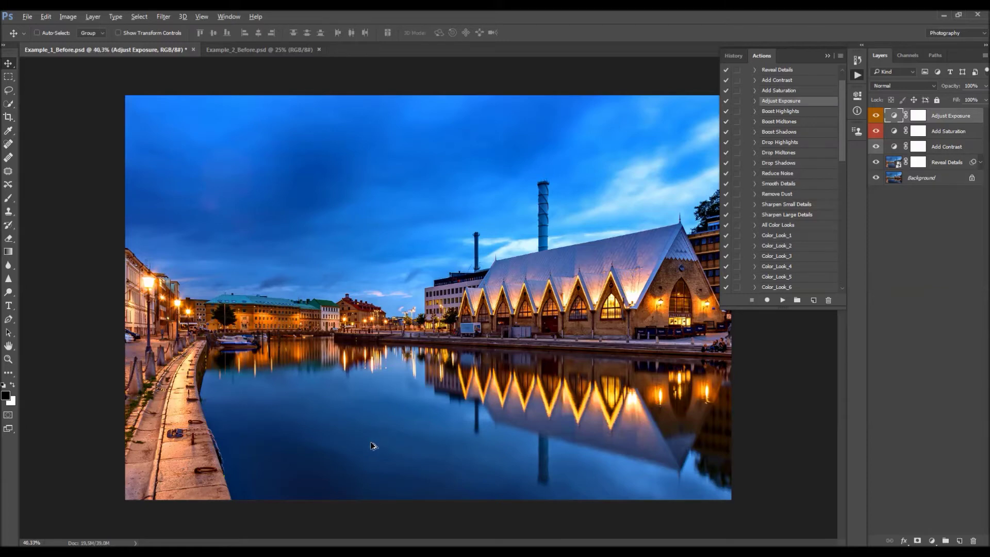
pyautogui.scroll(4, 376, 442)
pyautogui.scroll(2, 373, 428)
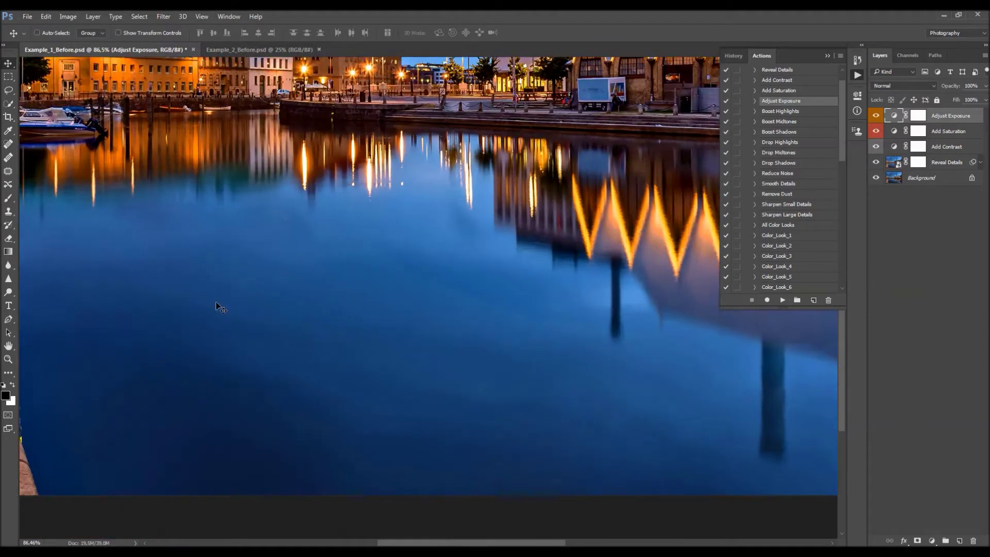
pyautogui.click(876, 130)
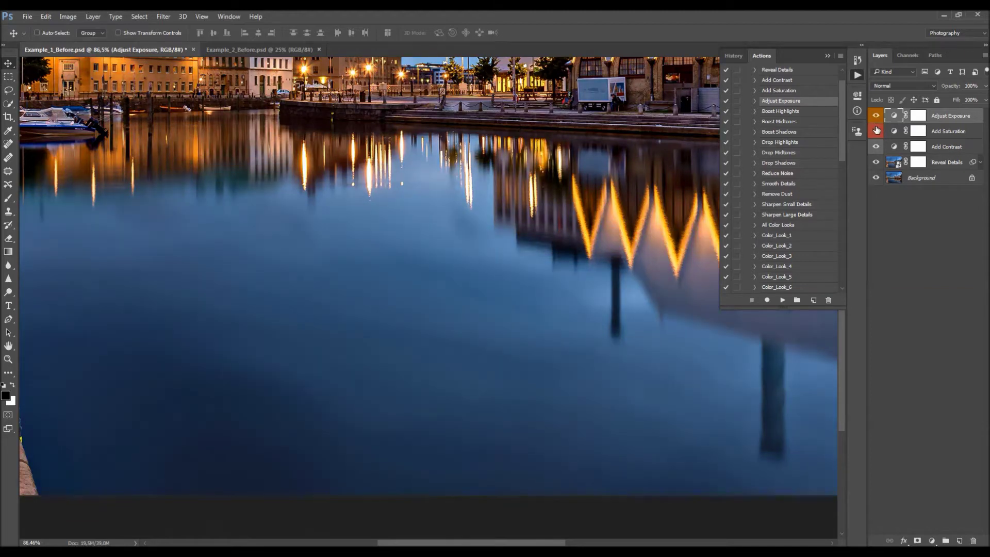
pyautogui.moveTo(877, 118); pyautogui.dragTo(876, 146)
pyautogui.scroll(2, 321, 318)
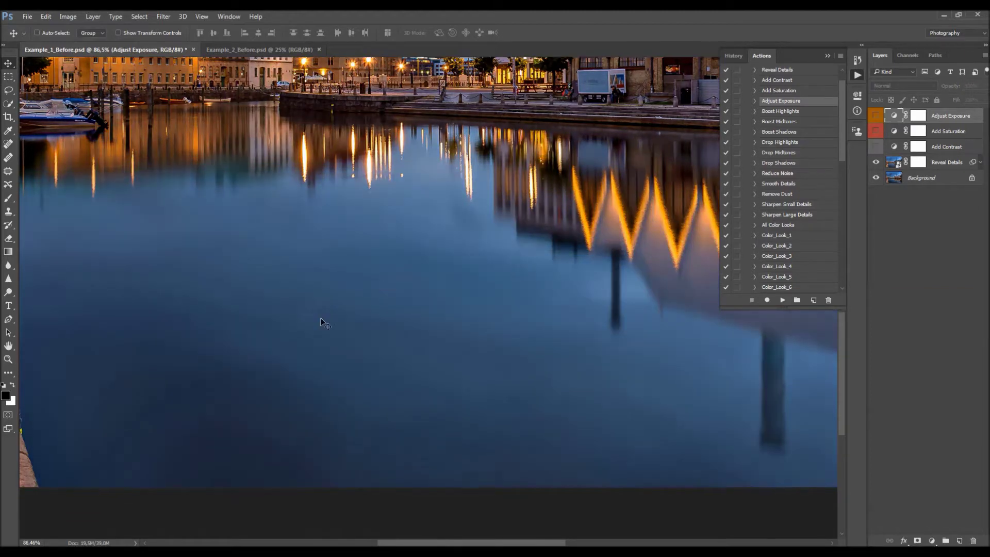
pyautogui.scroll(2, 226, 360)
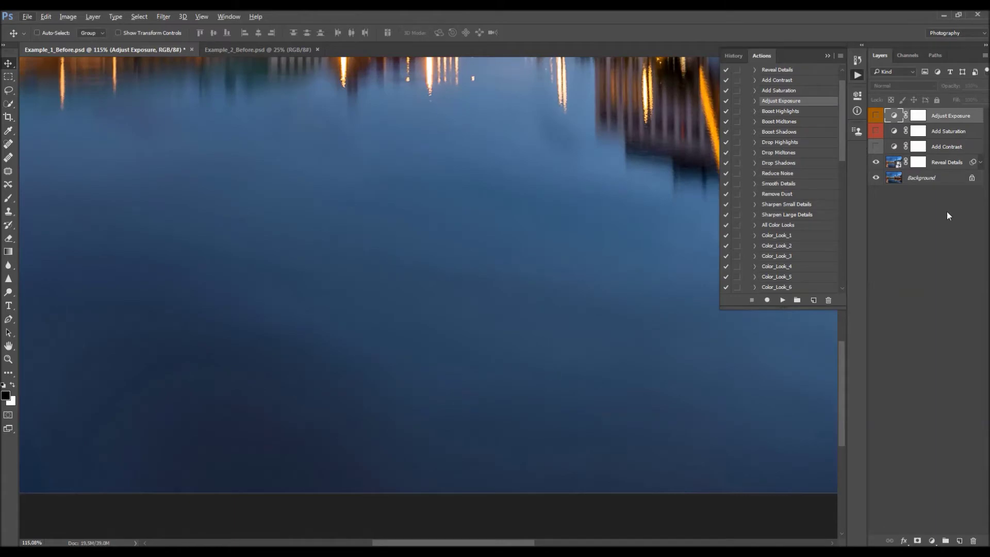
pyautogui.click(876, 163)
pyautogui.click(876, 163)
pyautogui.scroll(-3, 290, 325)
pyautogui.scroll(4, 238, 340)
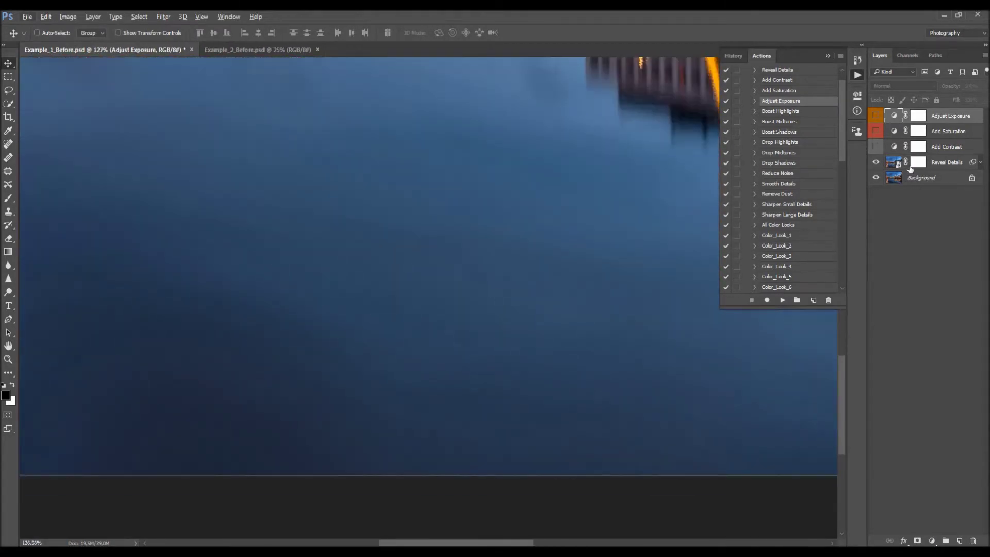
pyautogui.scroll(-5, 345, 352)
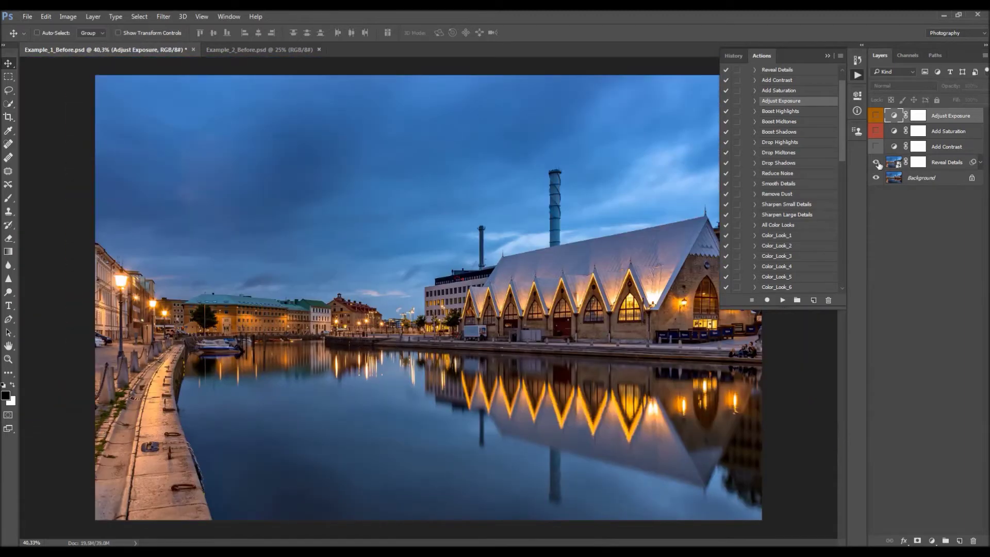
pyautogui.moveTo(876, 147); pyautogui.dragTo(876, 116)
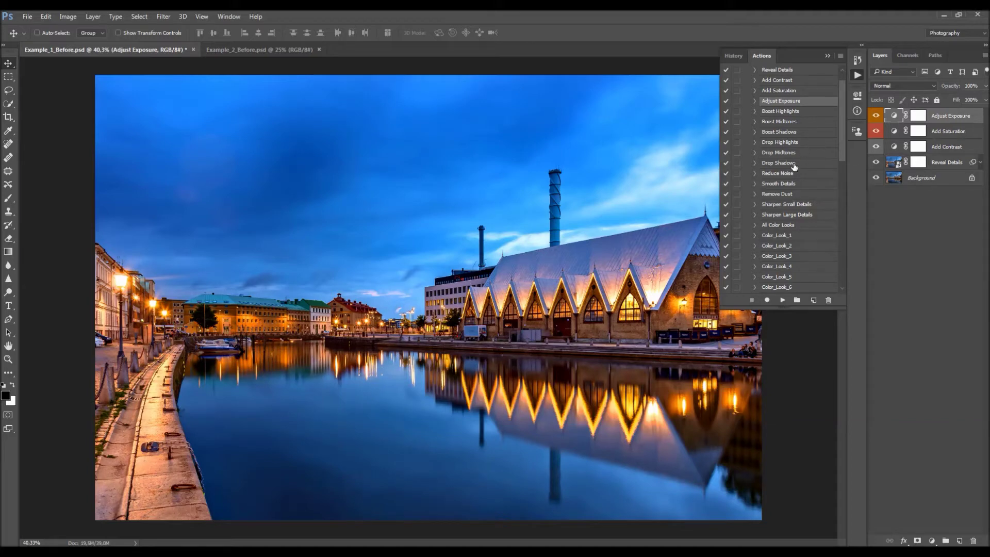
# Step: Run the Smooth Details action on the photo
pyautogui.click(792, 185)
pyautogui.scroll(-1, 802, 204)
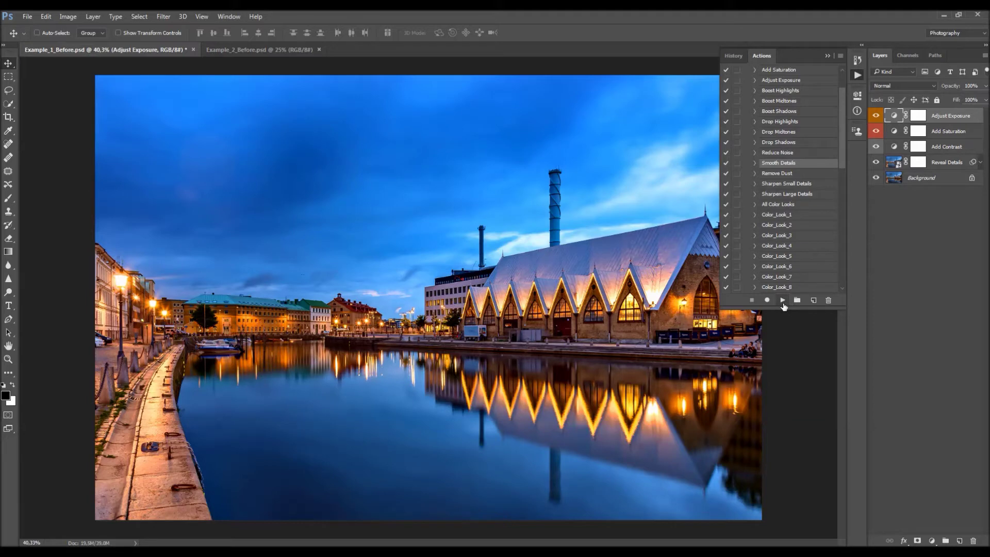
pyautogui.click(781, 301)
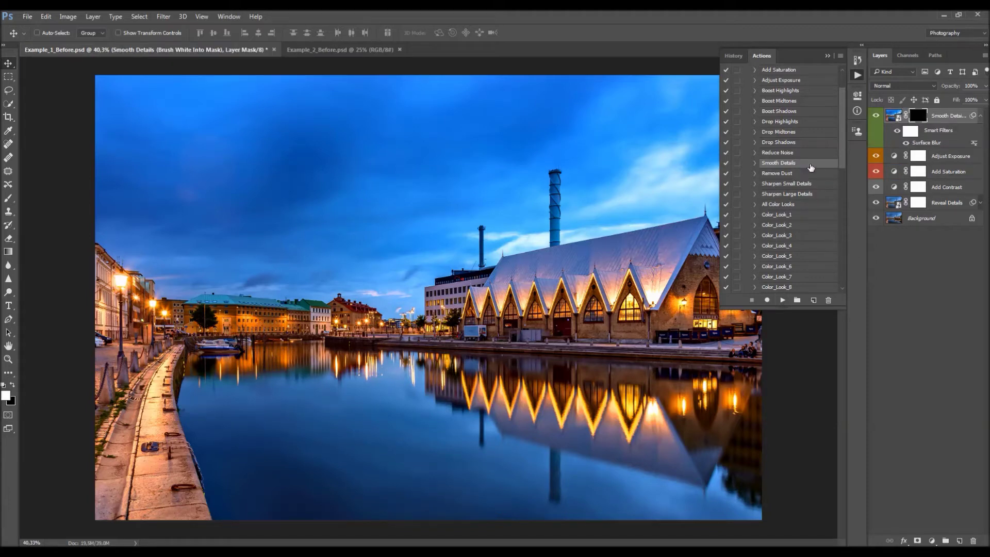
# Step: Check the effect of the Smooth Details layer by hiding and showing it repeatedly
pyautogui.click(876, 116)
pyautogui.click(878, 120)
pyautogui.click(878, 121)
pyautogui.click(878, 120)
pyautogui.click(877, 120)
pyautogui.click(877, 120)
pyautogui.click(877, 120)
pyautogui.click(877, 120)
# Step: Widen the layer list to show more of the Smooth Details name and activate that layer's mask for brushing with white
pyautogui.press('b')
pyautogui.doubleClick(936, 116)
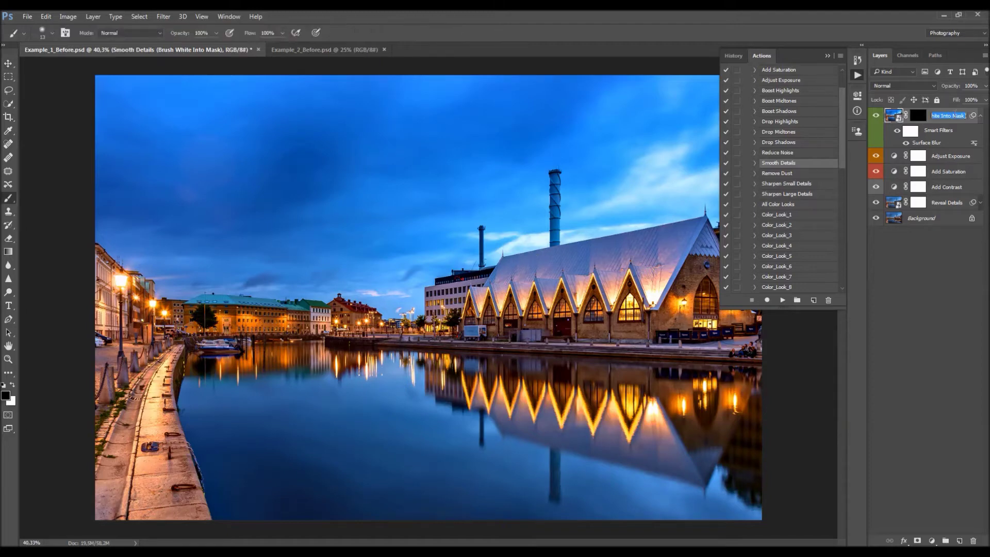
pyautogui.press('Return')
pyautogui.moveTo(866, 167); pyautogui.dragTo(838, 167)
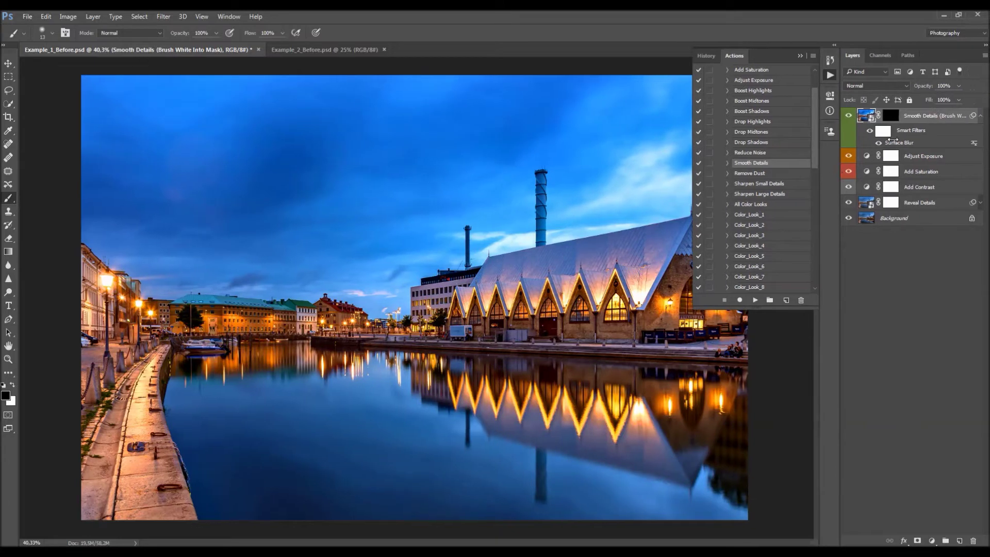
pyautogui.click(895, 116)
pyautogui.press('x')
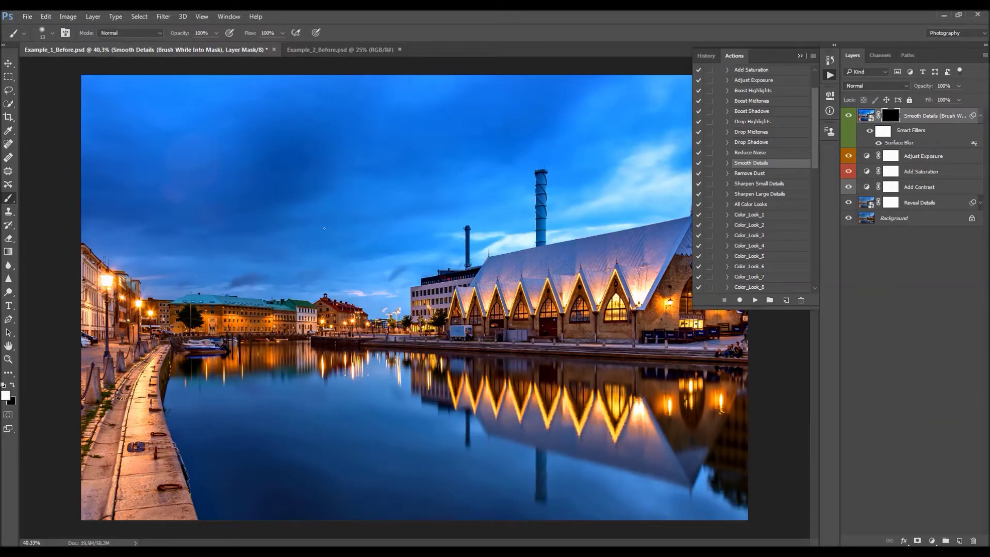
# Step: Pick a soft round brush tip and enlarge it to 400 px
pyautogui.rightClick(285, 255)
pyautogui.moveTo(332, 271); pyautogui.dragTo(343, 272)
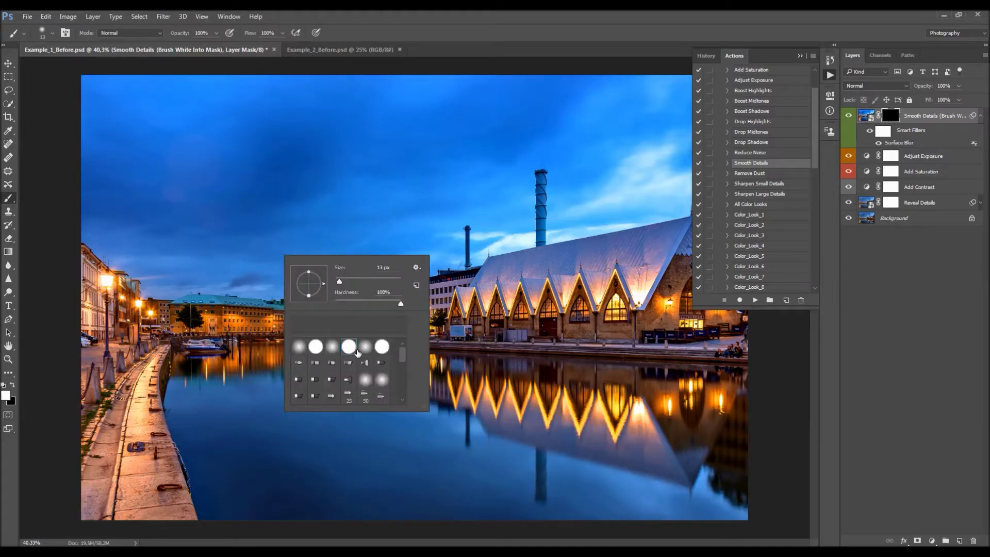
pyautogui.press('Return')
pyautogui.press(']')
pyautogui.press(']')
pyautogui.press(']')
pyautogui.press(']')
pyautogui.press(']')
pyautogui.press(']')
pyautogui.press(']')
pyautogui.press(']')
pyautogui.press(']')
pyautogui.press(']')
pyautogui.press(']')
pyautogui.press(']')
pyautogui.press(']')
pyautogui.press(']')
pyautogui.press(']')
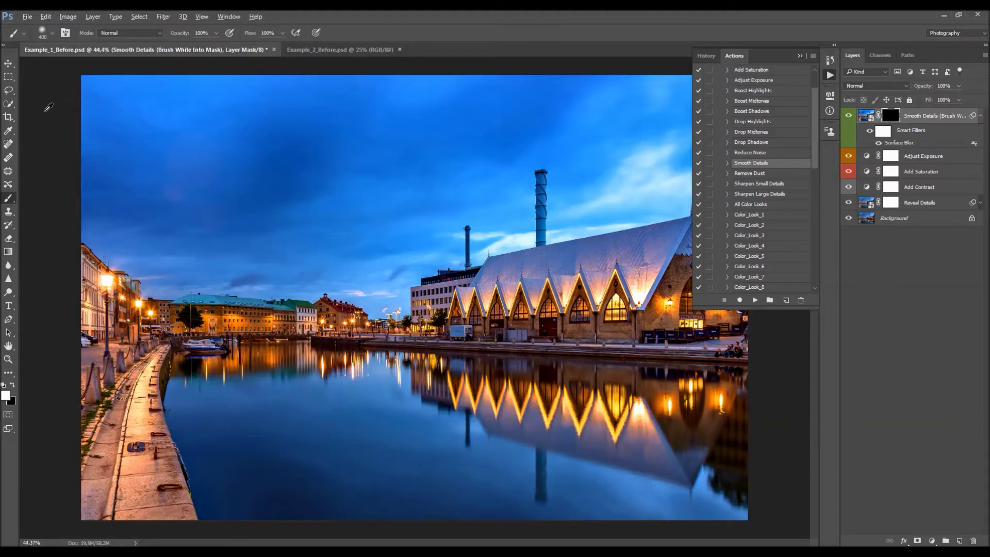
# Step: Paint white over the sky above the waterfront houses in the Smooth Details mask
pyautogui.scroll(3, 139, 129)
pyautogui.scroll(1, 209, 161)
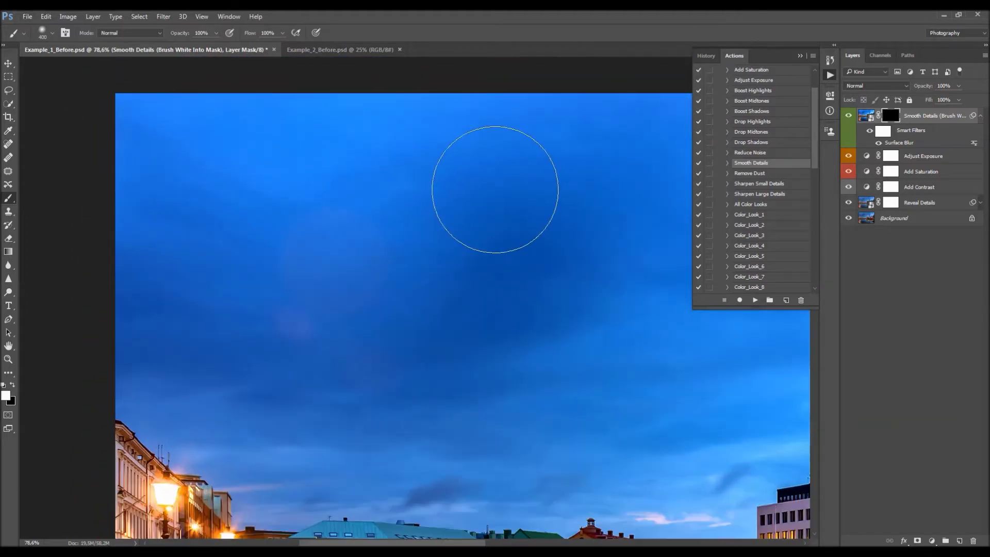
pyautogui.moveTo(293, 368)
pyautogui.mouseDown()
pyautogui.moveTo(146, 303)
pyautogui.moveTo(407, 139)
pyautogui.mouseUp()
pyautogui.scroll(-1, 202, 235)
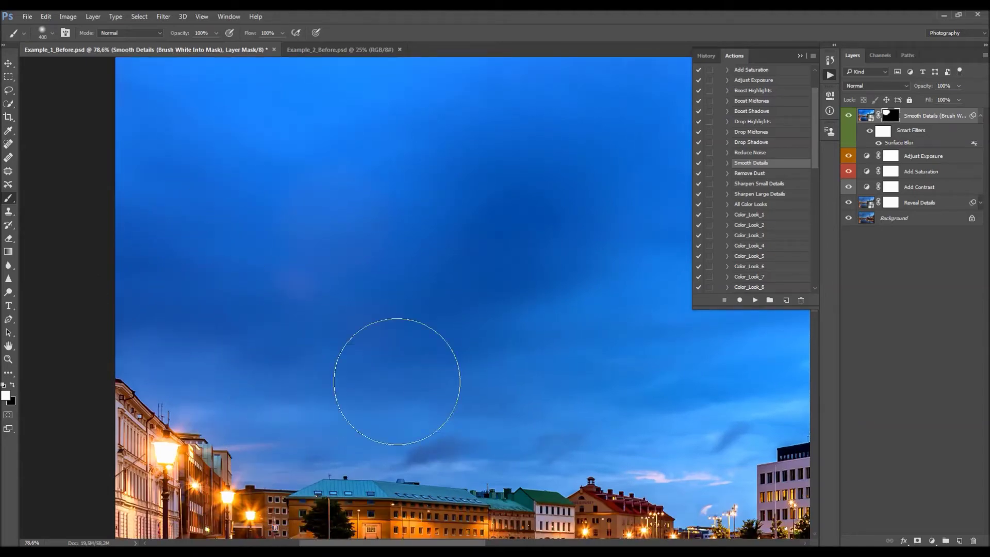
pyautogui.scroll(-2, 484, 391)
pyautogui.hscroll(3, 479, 349)
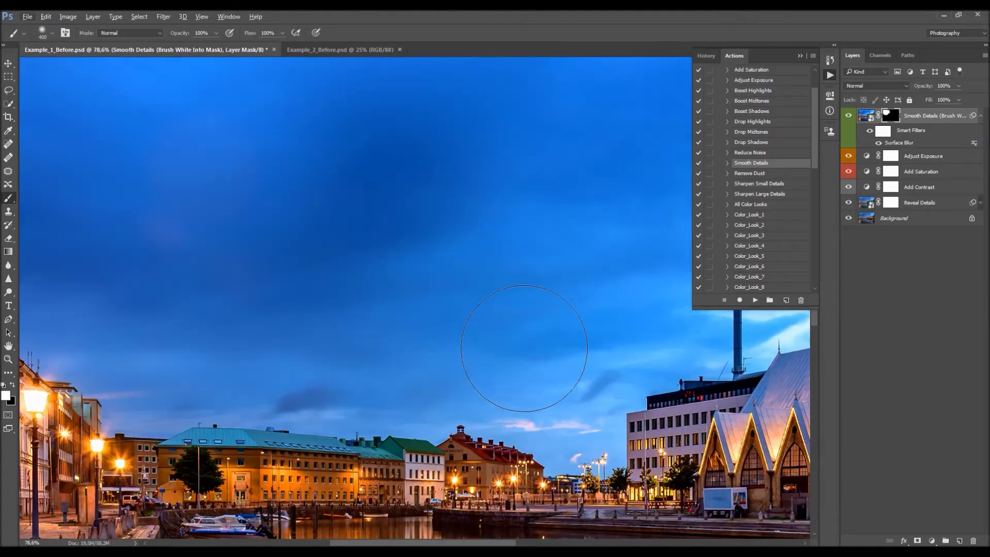
pyautogui.scroll(-3, 585, 228)
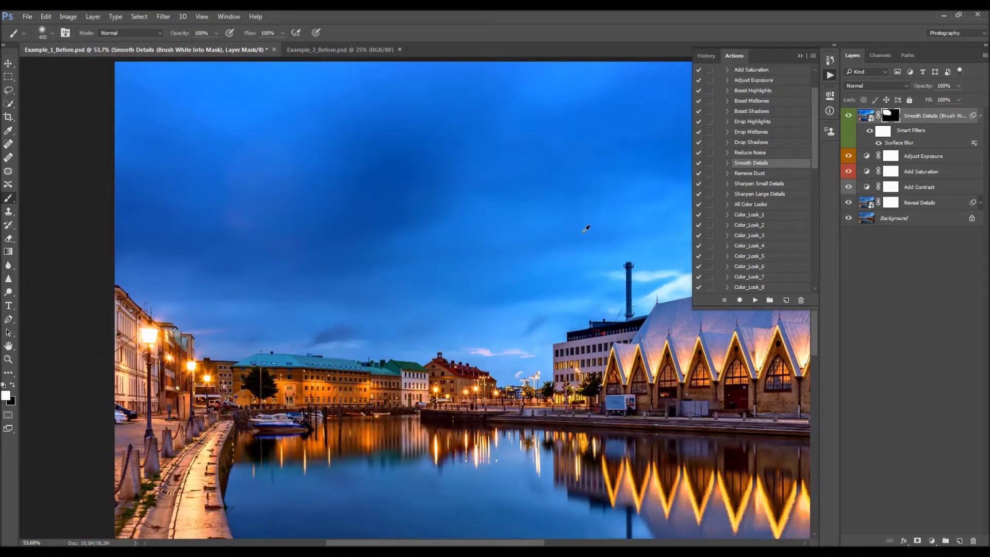
# Step: Extend the white painting in the Smooth Details mask to the sky around the chimneys and above the pointed-roof building
pyautogui.press('h')
pyautogui.scroll(1, 548, 203)
pyautogui.moveTo(474, 239); pyautogui.dragTo(365, 302)
pyautogui.press('b')
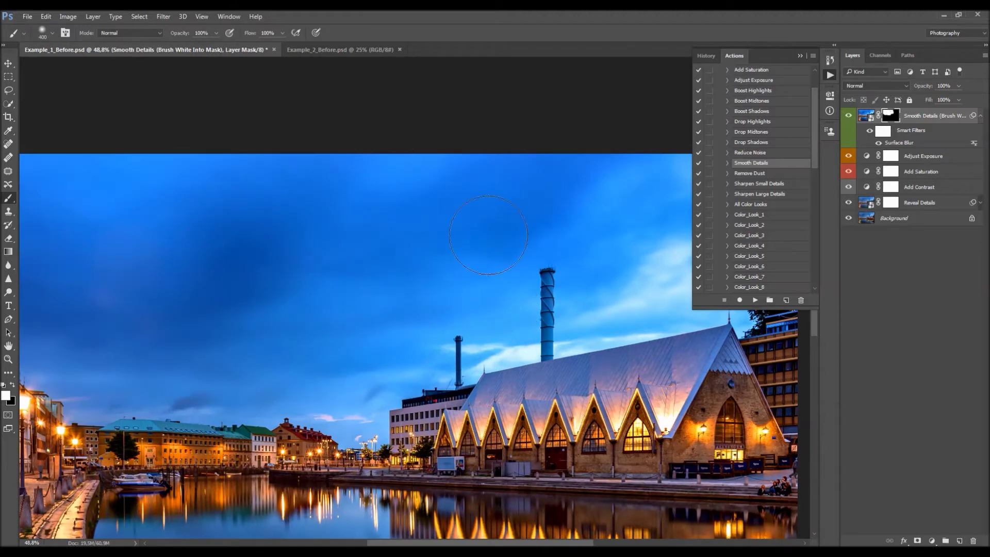
pyautogui.hscroll(5, 347, 227)
pyautogui.scroll(3, 363, 208)
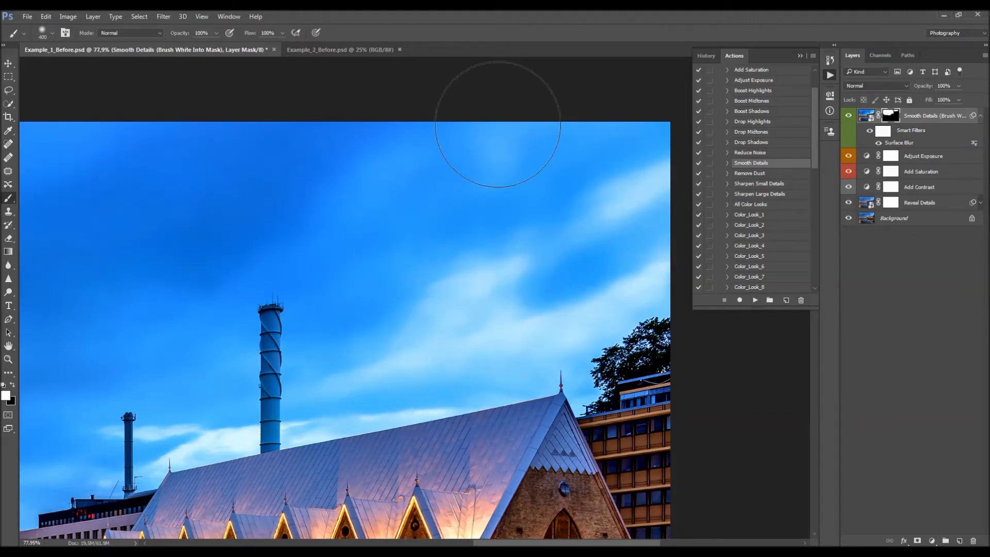
pyautogui.press('h')
pyautogui.moveTo(242, 317); pyautogui.dragTo(505, 153)
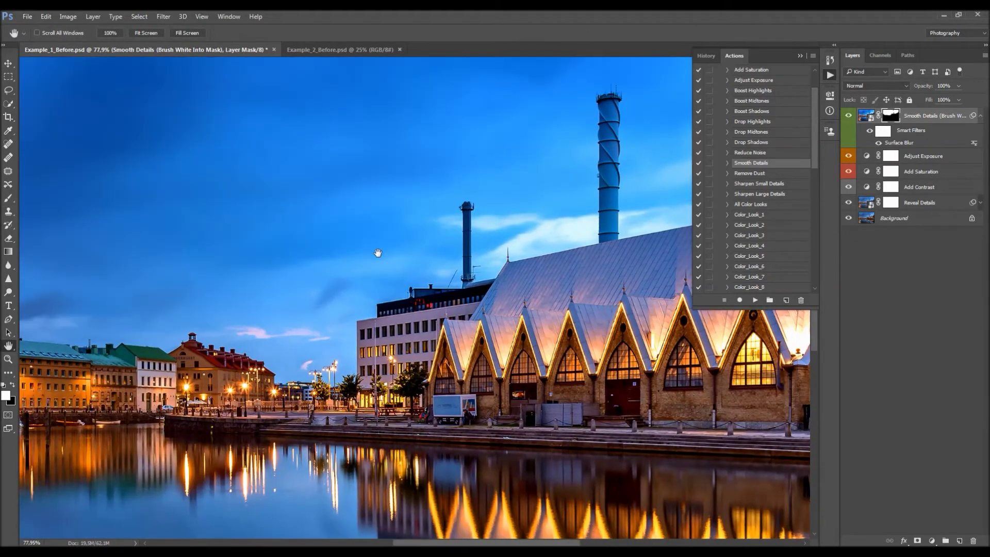
pyautogui.moveTo(378, 252); pyautogui.dragTo(486, 161)
# Step: Paint white over the calm water in the Smooth Details mask, leaving out the quay and the building's main reflection
pyautogui.moveTo(402, 391); pyautogui.dragTo(401, 205)
pyautogui.press('b')
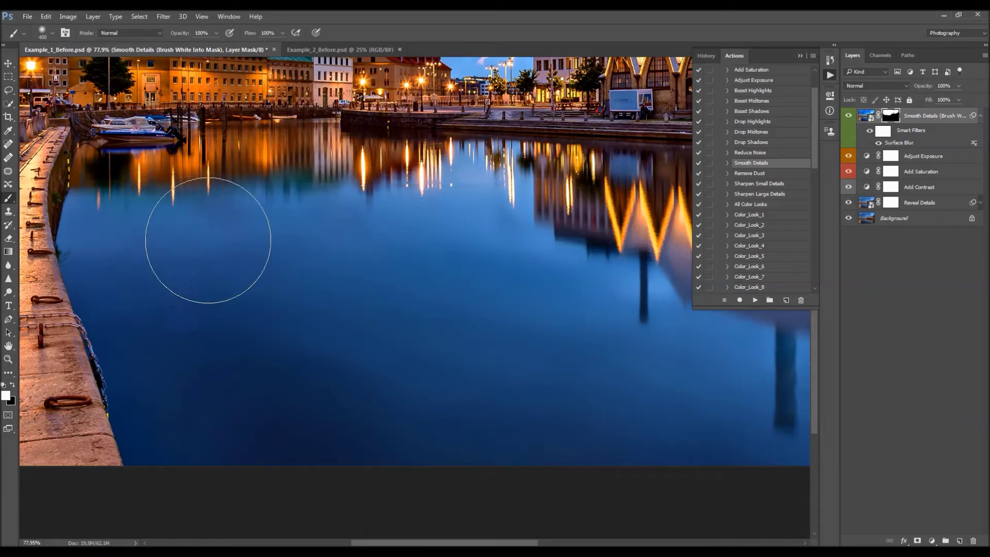
pyautogui.moveTo(198, 274)
pyautogui.mouseDown()
pyautogui.moveTo(517, 298)
pyautogui.moveTo(365, 274)
pyautogui.moveTo(215, 226)
pyautogui.moveTo(199, 239)
pyautogui.mouseUp()
pyautogui.press('space')
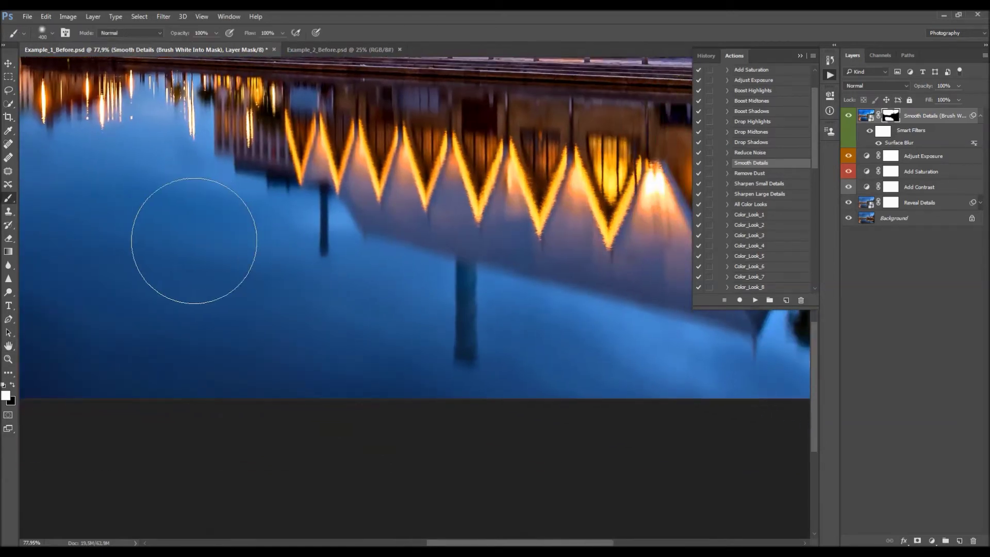
pyautogui.press('space')
pyautogui.moveTo(519, 327); pyautogui.dragTo(375, 325)
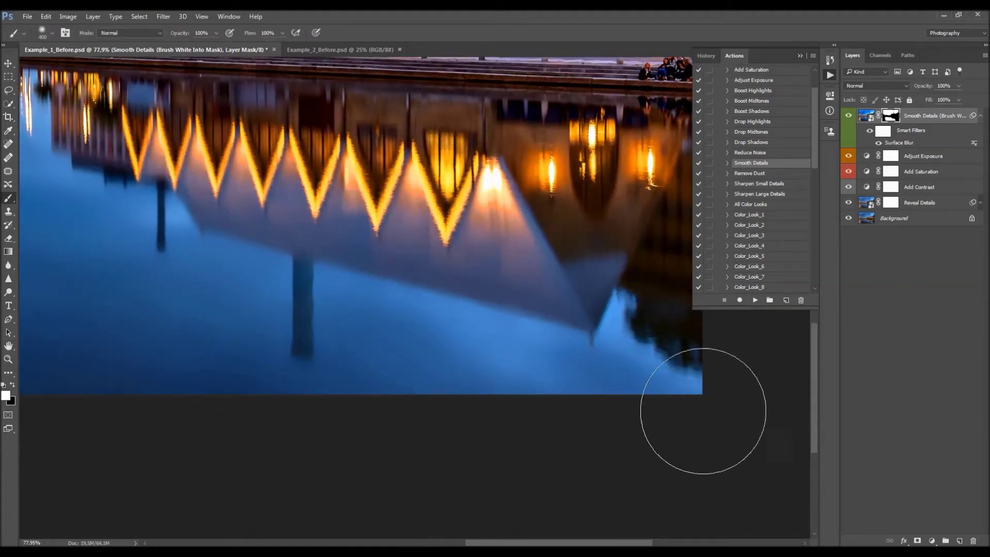
pyautogui.hotkey('ctrl', '0')
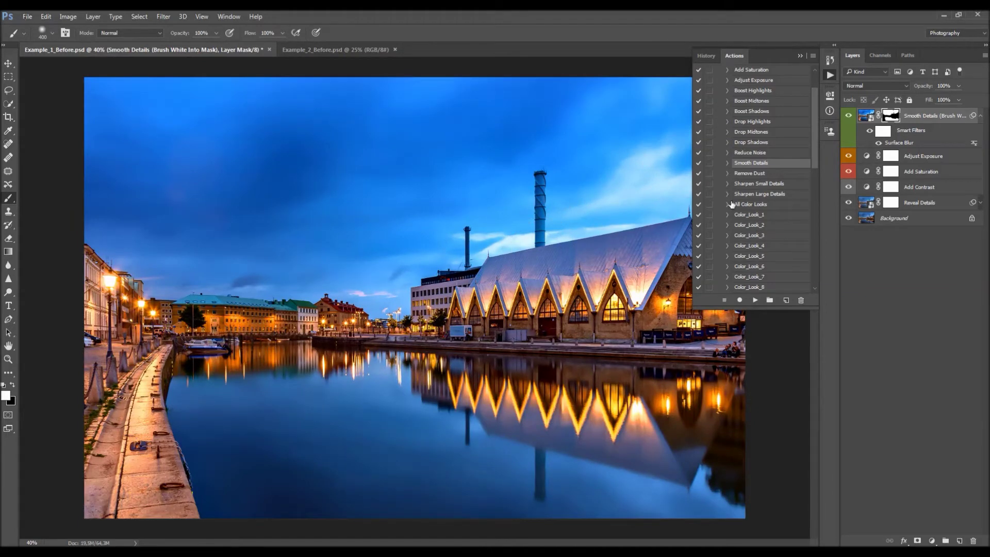
# Step: Display the Smooth Details mask on its own, fill the missed spots in the sky with white and return to the photo
pyautogui.keyDown('alt'); pyautogui.click(883, 115); pyautogui.keyUp('alt')
pyautogui.scroll(-2, 285, 193)
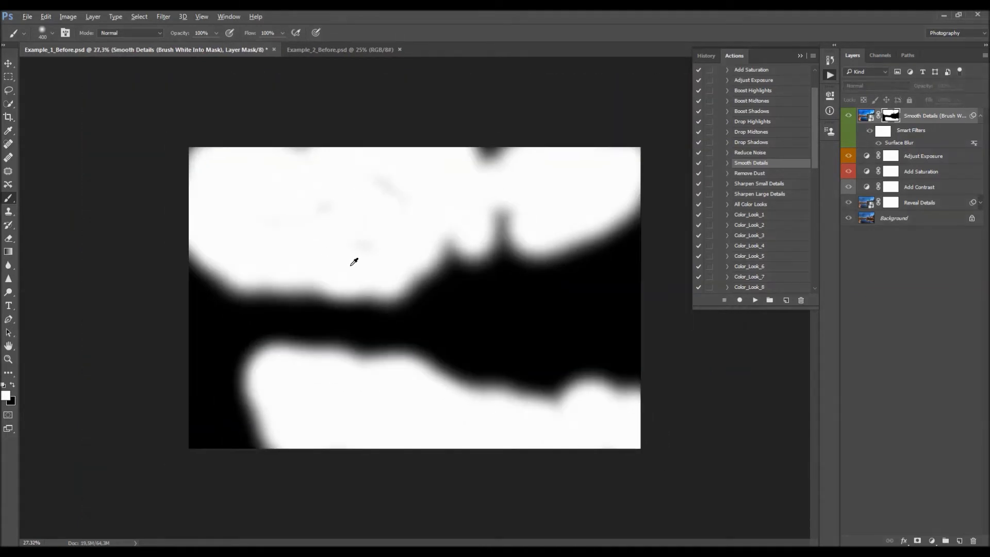
pyautogui.scroll(1, 354, 261)
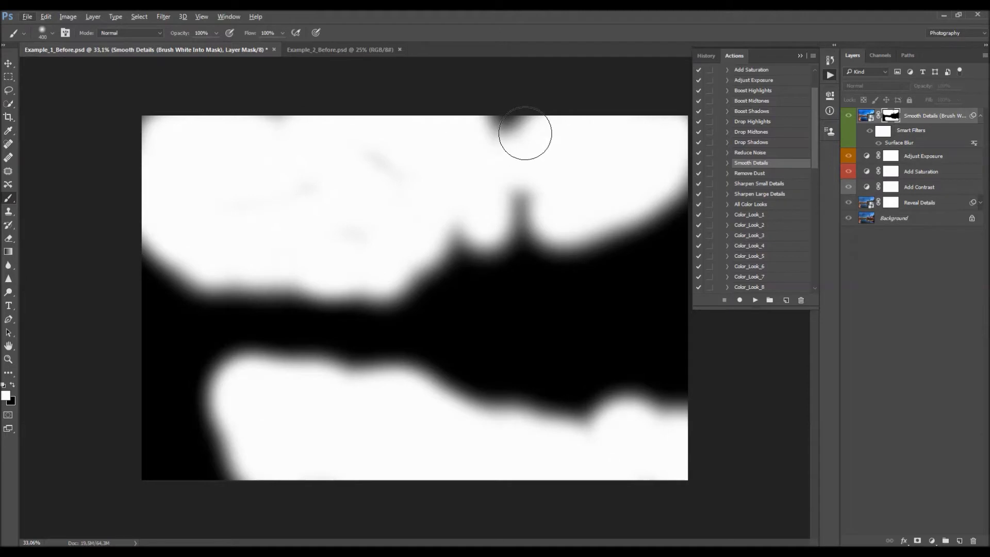
pyautogui.moveTo(393, 242)
pyautogui.mouseDown()
pyautogui.moveTo(383, 215)
pyautogui.moveTo(409, 164)
pyautogui.moveTo(346, 159)
pyautogui.moveTo(541, 110)
pyautogui.mouseUp()
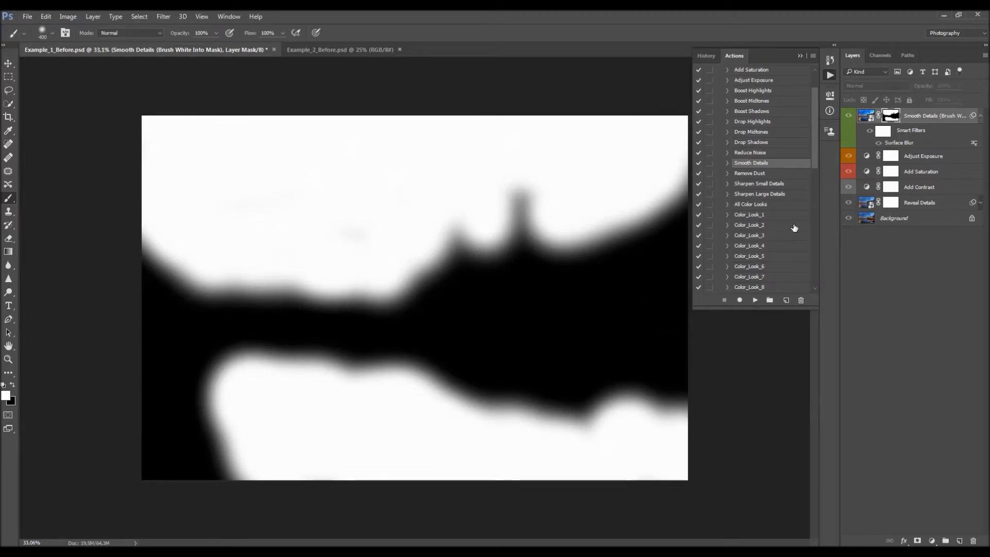
pyautogui.click(871, 122)
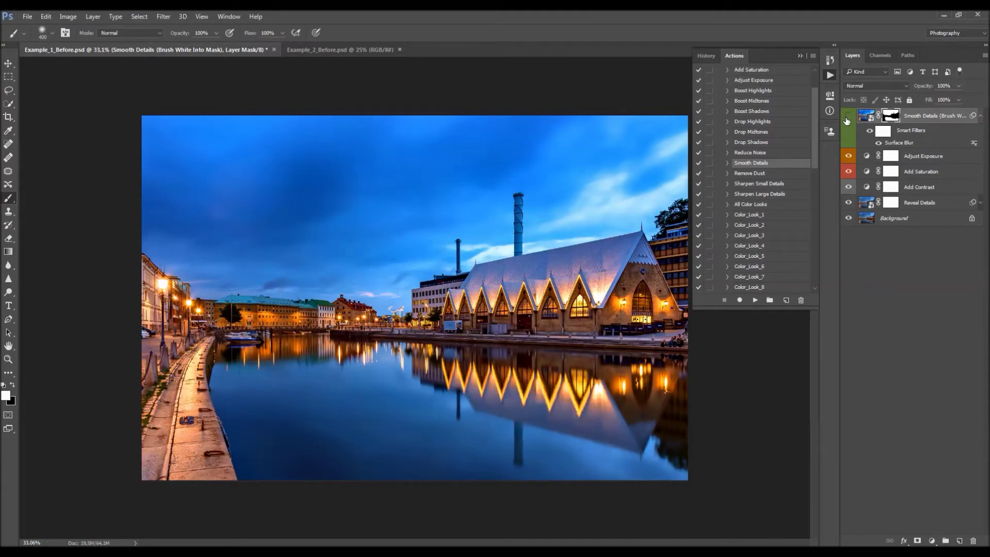
# Step: Review the Surface Blur filter settings of the Smooth Details layer with the whole photo in view
pyautogui.hotkey('ctrl', '+')
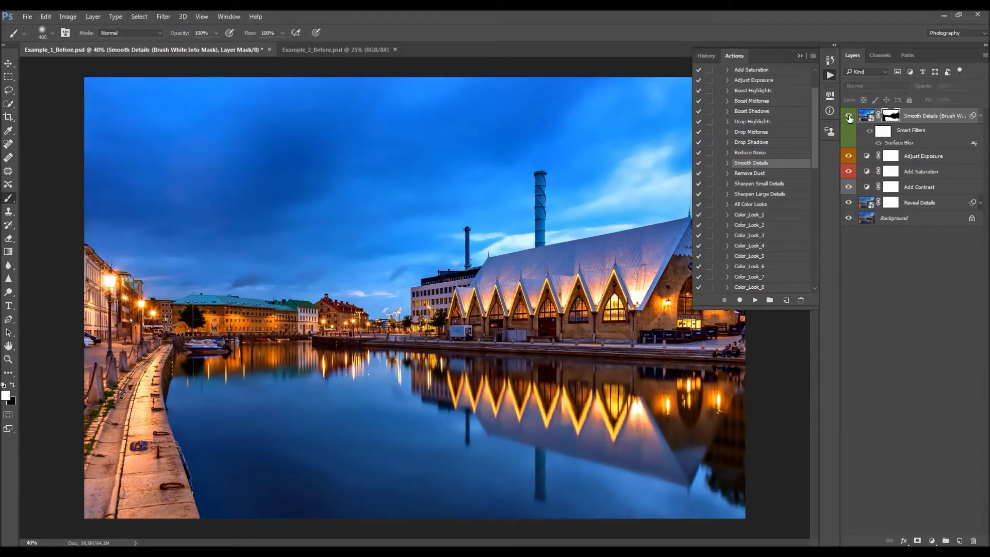
pyautogui.press('v')
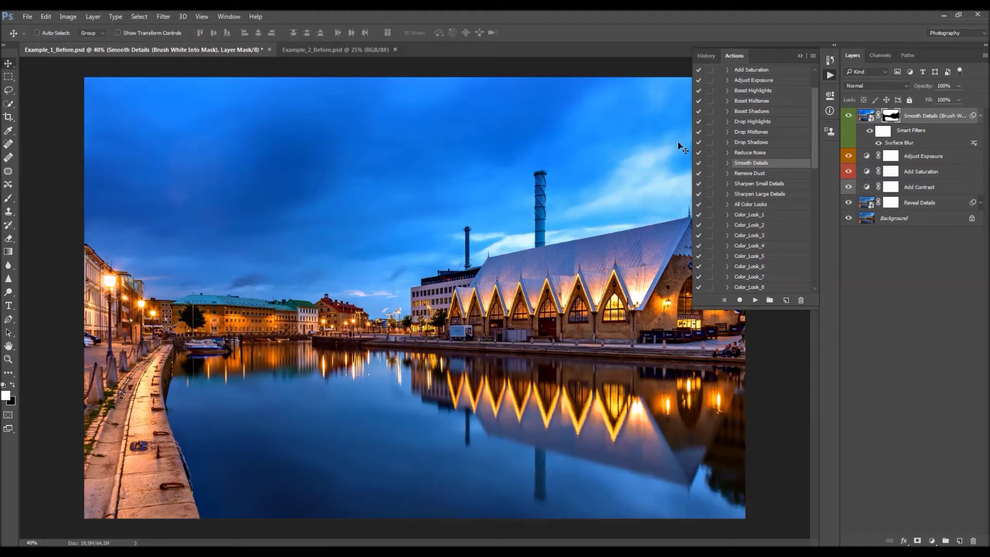
pyautogui.doubleClick(899, 143)
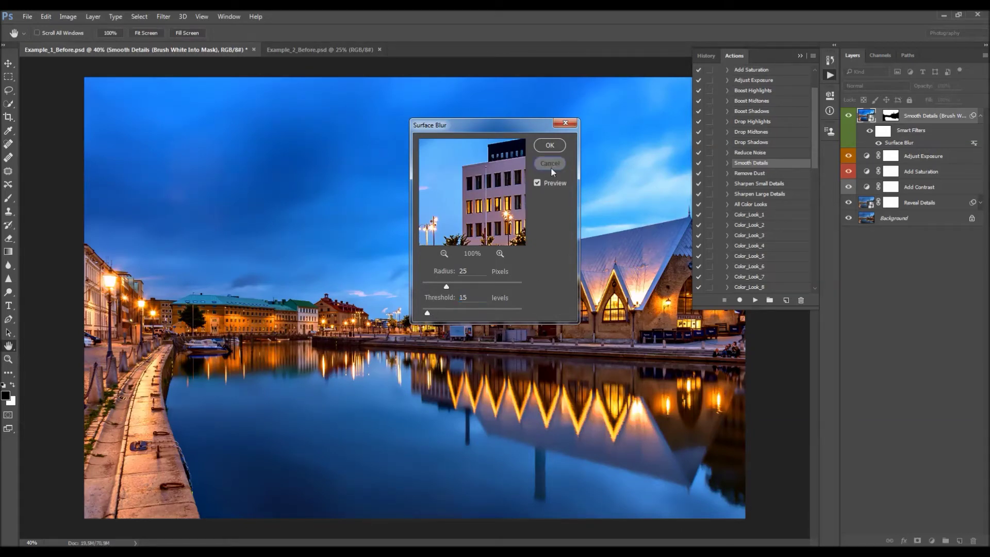
pyautogui.click(550, 146)
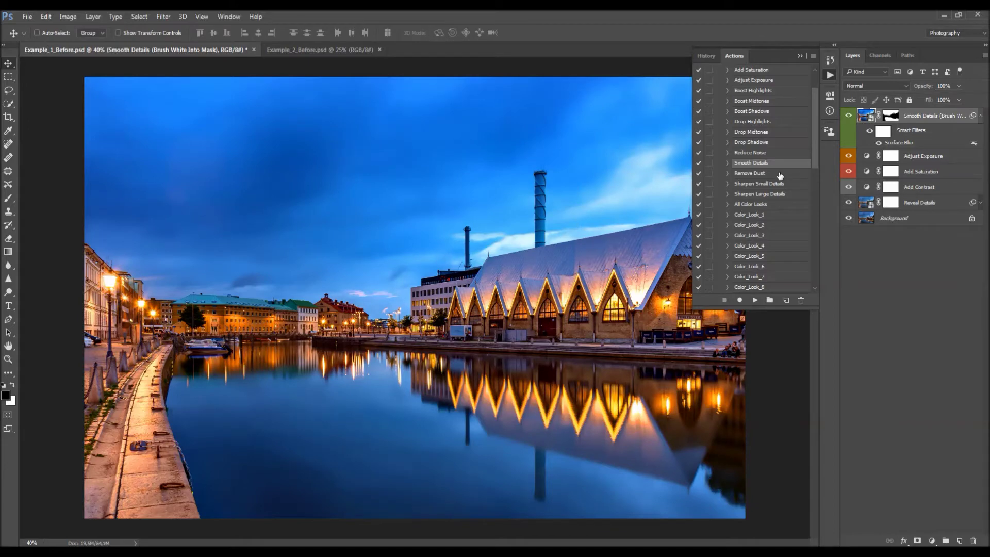
# Step: Run the Reduce Noise action on the photo
pyautogui.click(768, 154)
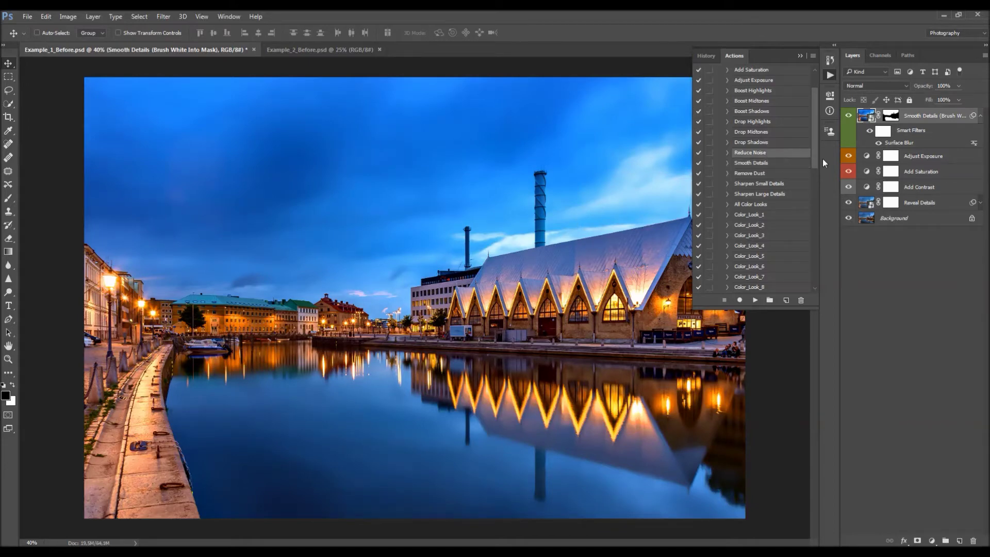
pyautogui.click(754, 300)
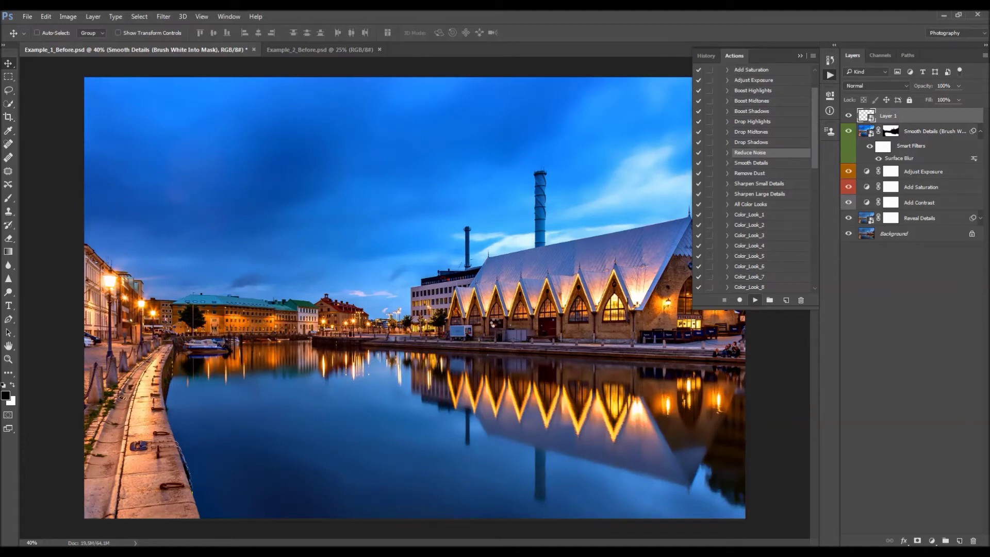
pyautogui.scroll(3, 489, 309)
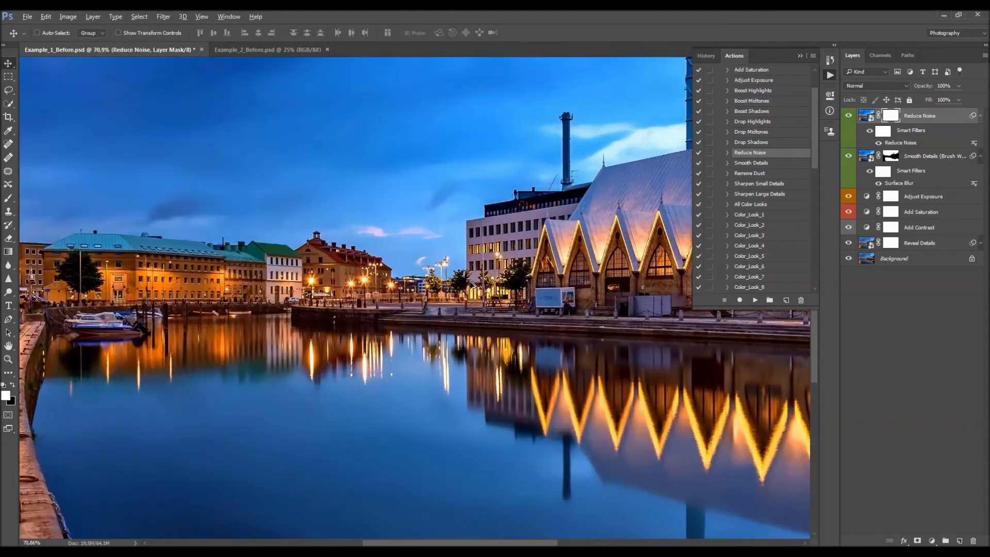
pyautogui.scroll(1, 482, 277)
# Step: Inspect the Reduce Noise filter settings and preview the waterfront area, leaving the settings as they are
pyautogui.doubleClick(891, 144)
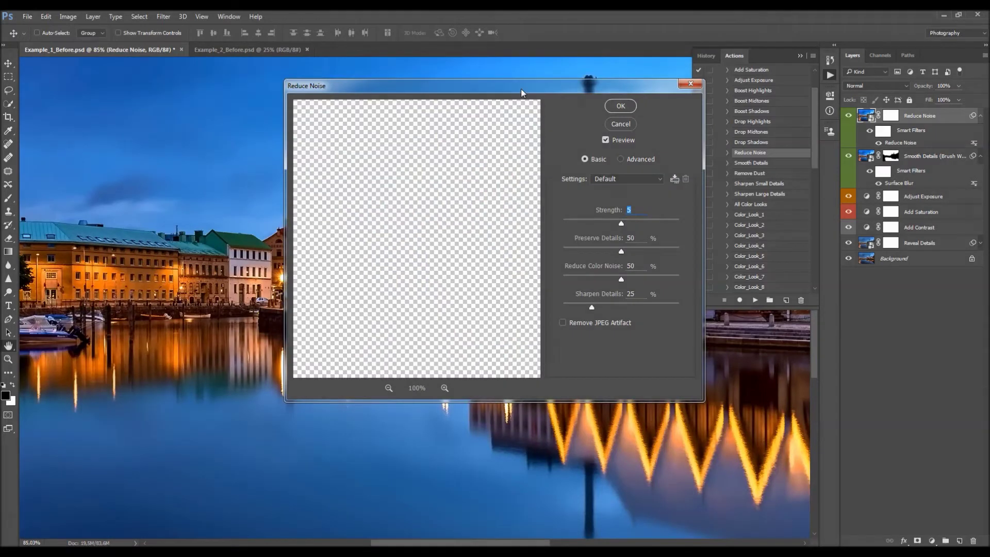
pyautogui.moveTo(476, 252); pyautogui.dragTo(420, 217)
pyautogui.moveTo(492, 214); pyautogui.dragTo(376, 256)
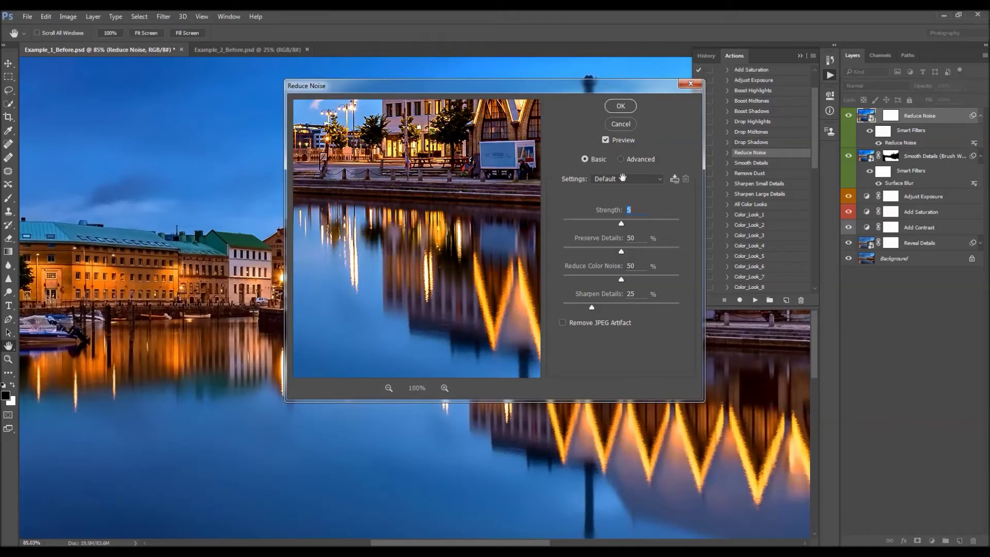
pyautogui.click(627, 127)
pyautogui.hotkey('ctrl', '0')
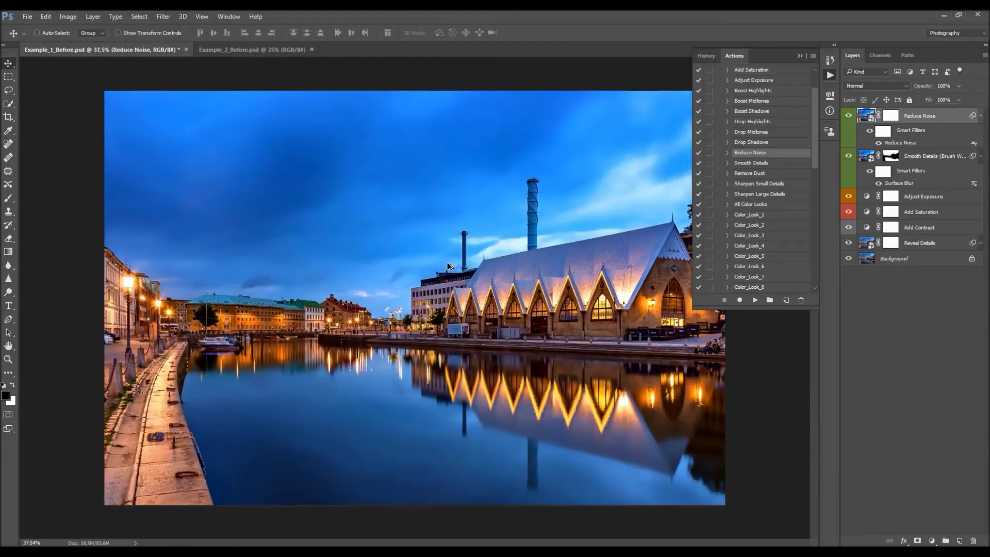
# Step: Run the Sharpen Small Details action on the photo, skipping the Remove Dust action
pyautogui.scroll(-4, 773, 208)
pyautogui.click(783, 146)
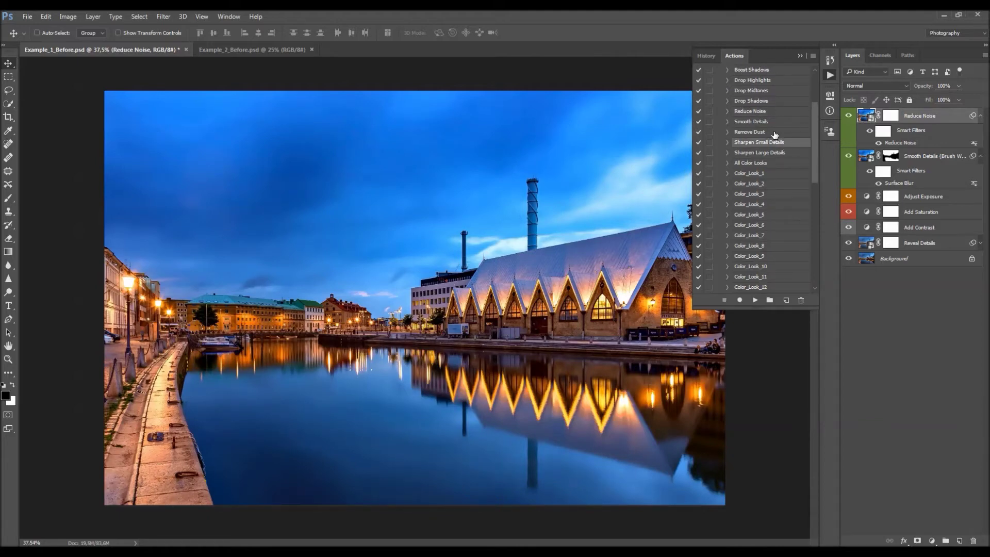
pyautogui.click(774, 132)
pyautogui.scroll(3, 303, 132)
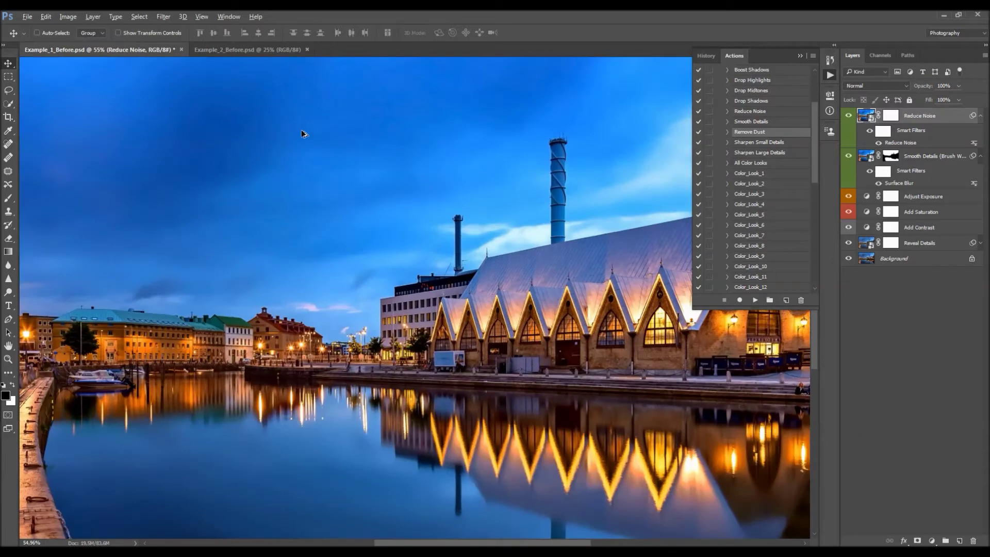
pyautogui.scroll(-4, 329, 162)
pyautogui.hotkey('ctrl', '0')
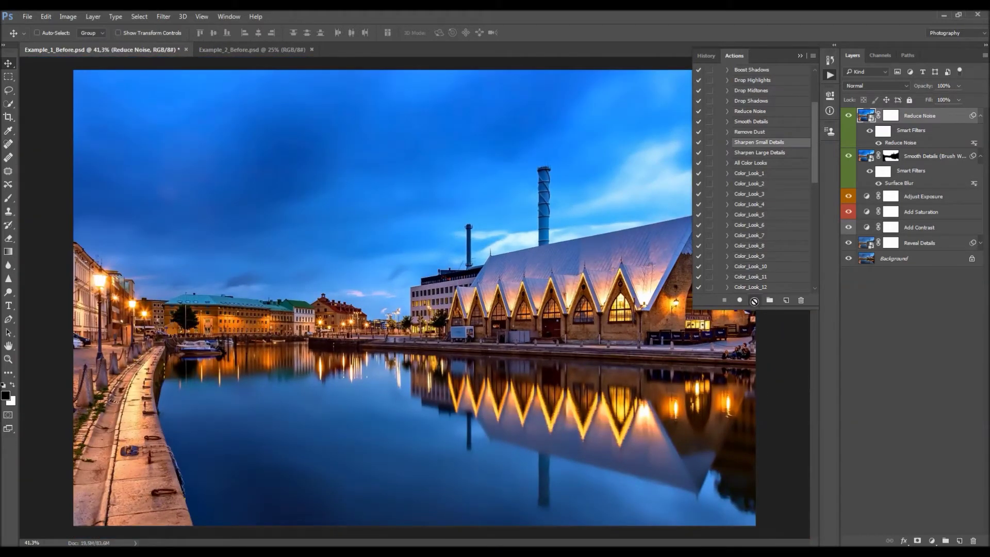
pyautogui.click(755, 299)
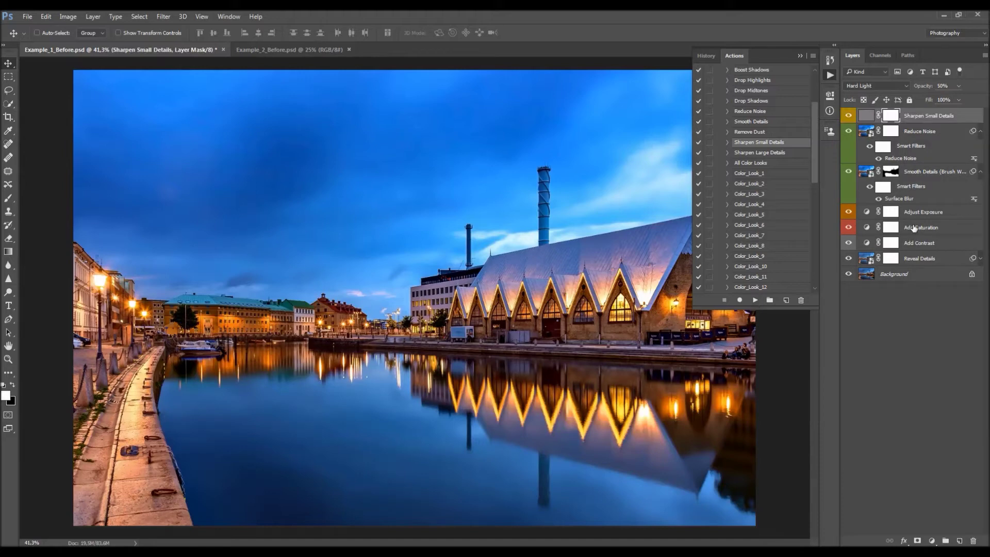
# Step: Compare the photo with and without the Sharpen Small Details layer and set that layer's opacity to 91%
pyautogui.click(848, 117)
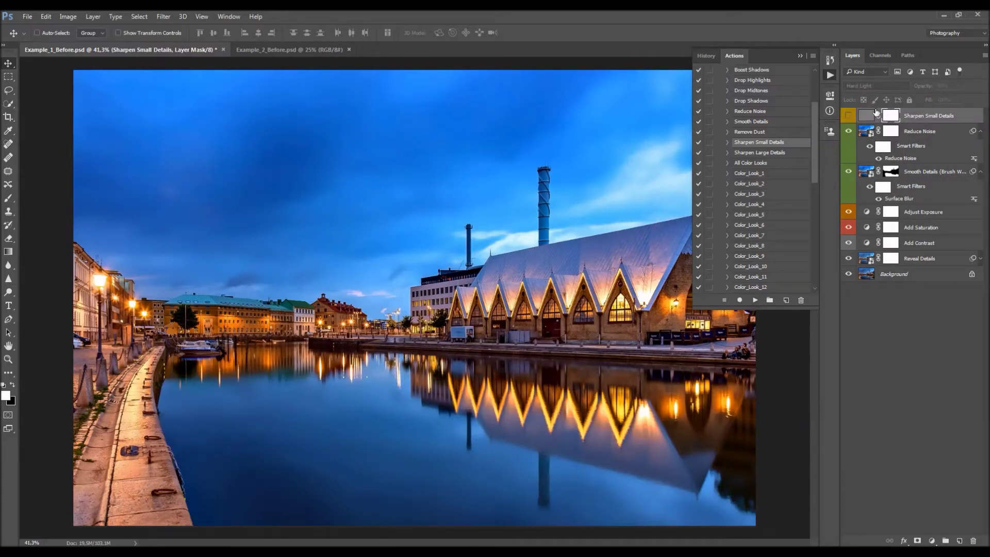
pyautogui.click(848, 116)
pyautogui.click(849, 117)
pyautogui.click(849, 118)
pyautogui.moveTo(923, 86); pyautogui.dragTo(952, 86)
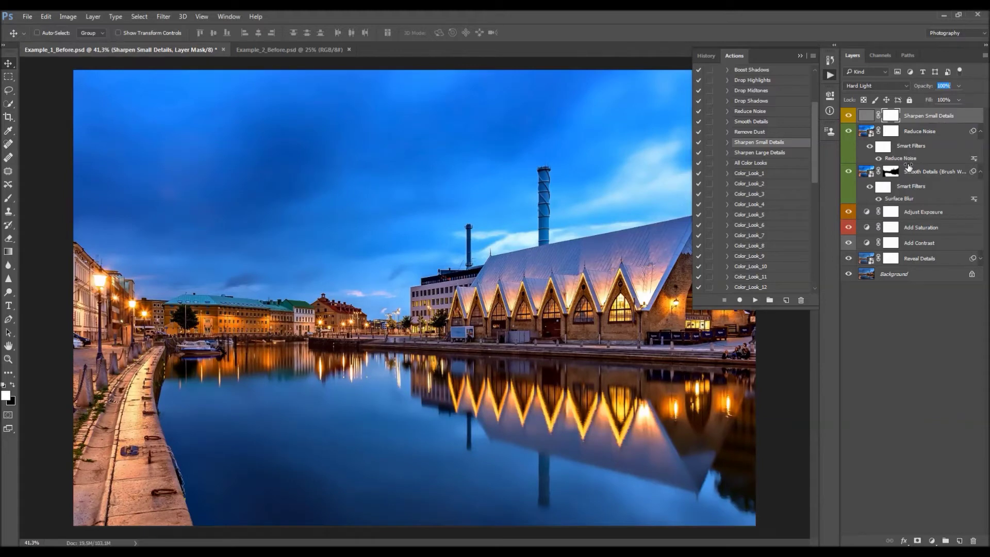
pyautogui.write('91')
# Step: Run the Sharpen Large Details action and set the resulting layer's opacity to 8%
pyautogui.click(757, 152)
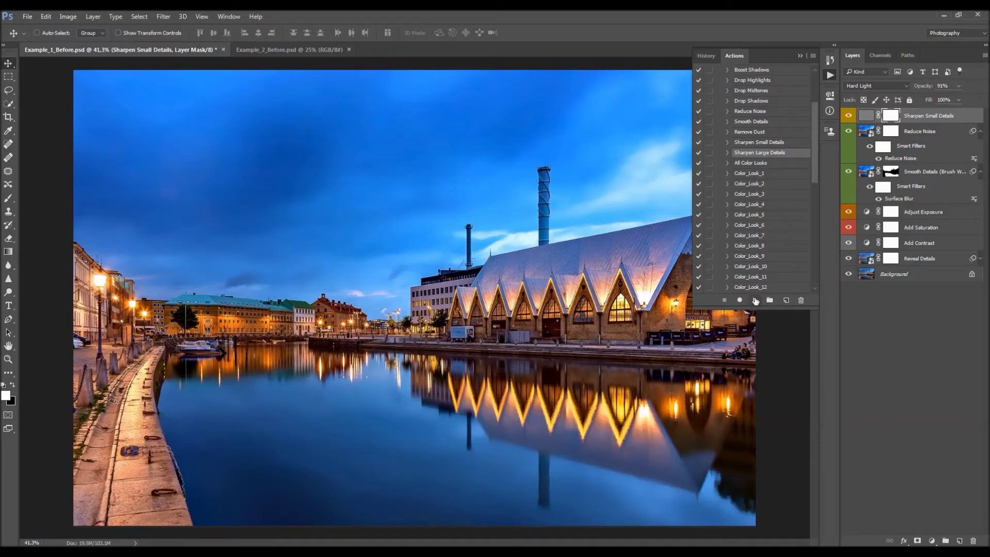
pyautogui.click(755, 300)
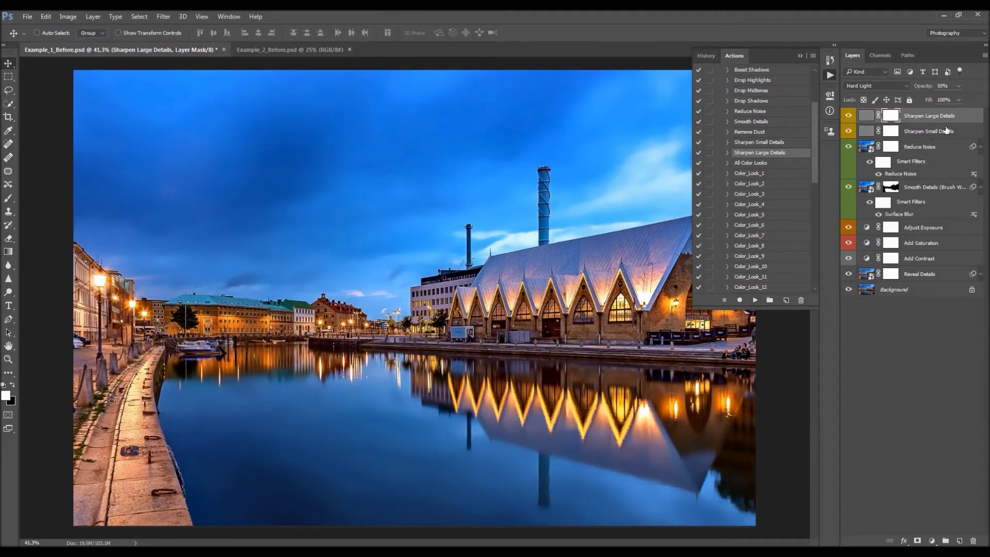
pyautogui.moveTo(926, 88); pyautogui.dragTo(567, 109)
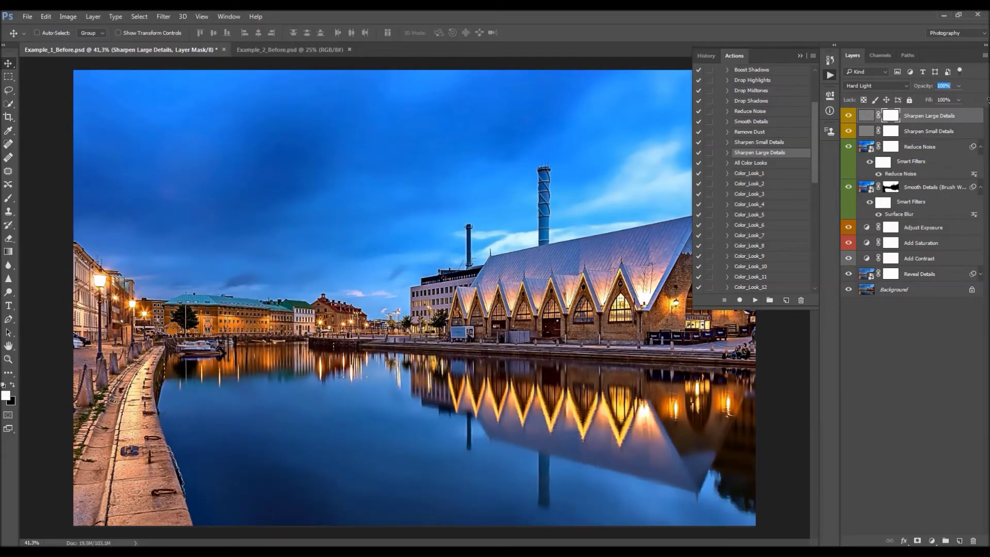
pyautogui.moveTo(471, 120); pyautogui.dragTo(458, 120)
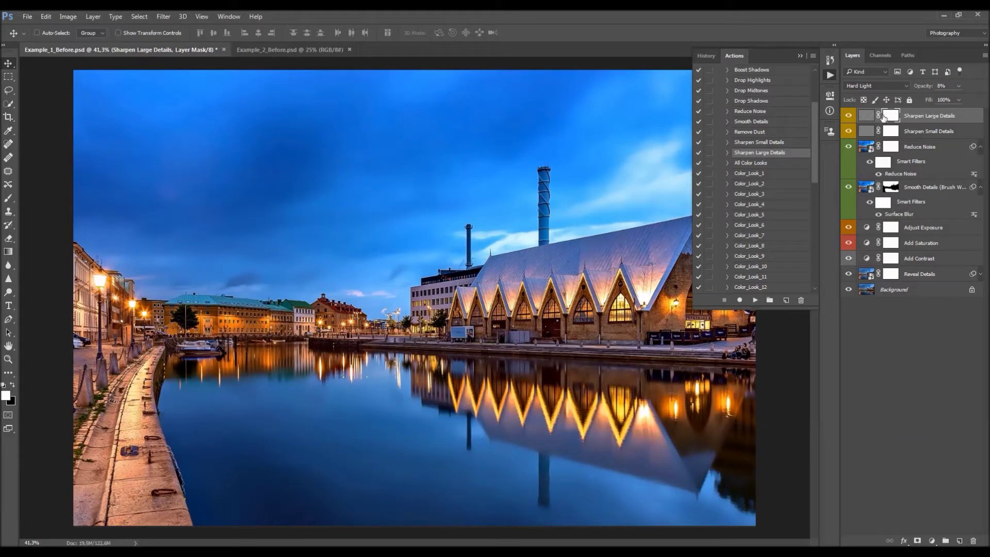
# Step: Set the Sharpen Large Details layer's opacity to 5% and compare the photo with and without the layer
pyautogui.click(848, 115)
pyautogui.click(848, 115)
pyautogui.press('0')
pyautogui.press('0')
pyautogui.press('0')
pyautogui.press('4')
pyautogui.moveTo(920, 86); pyautogui.dragTo(920, 85)
pyautogui.click(849, 116)
pyautogui.click(848, 117)
pyautogui.click(849, 116)
pyautogui.click(848, 116)
pyautogui.scroll(1, 498, 385)
pyautogui.scroll(-1, 498, 385)
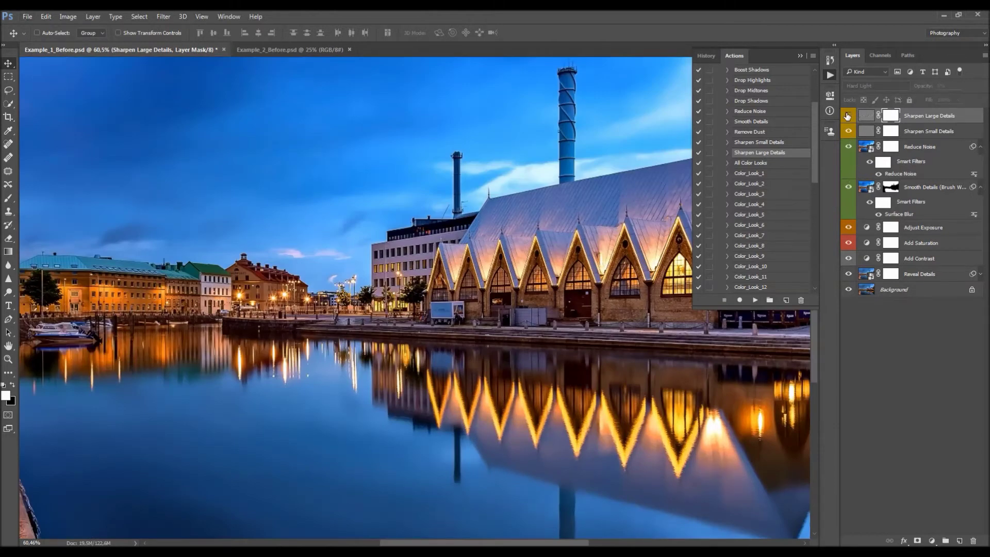
pyautogui.scroll(-1, 362, 277)
pyautogui.scroll(1, 363, 277)
# Step: Try the Color_Look_7 action on the photo and delete the layer it adds
pyautogui.scroll(-3, 762, 199)
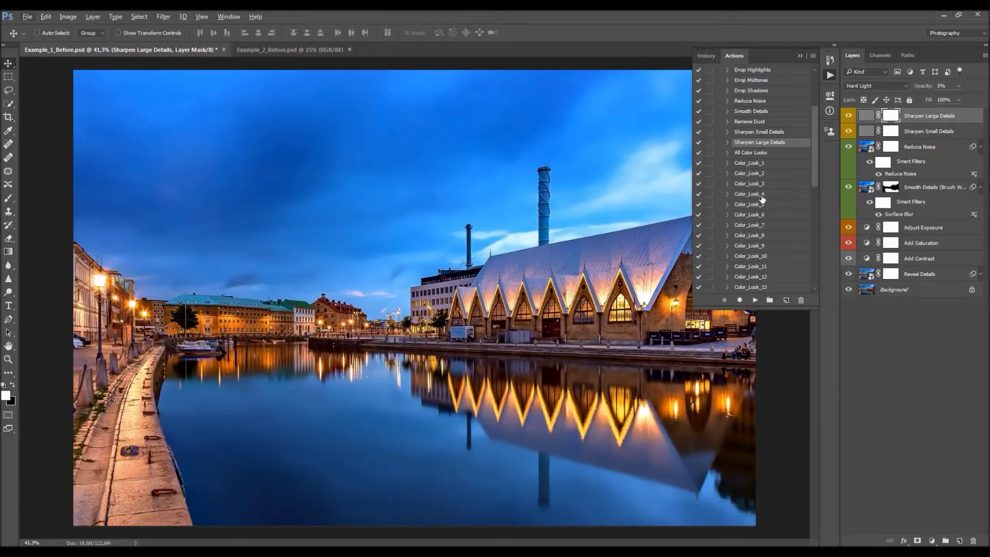
pyautogui.scroll(-5, 758, 175)
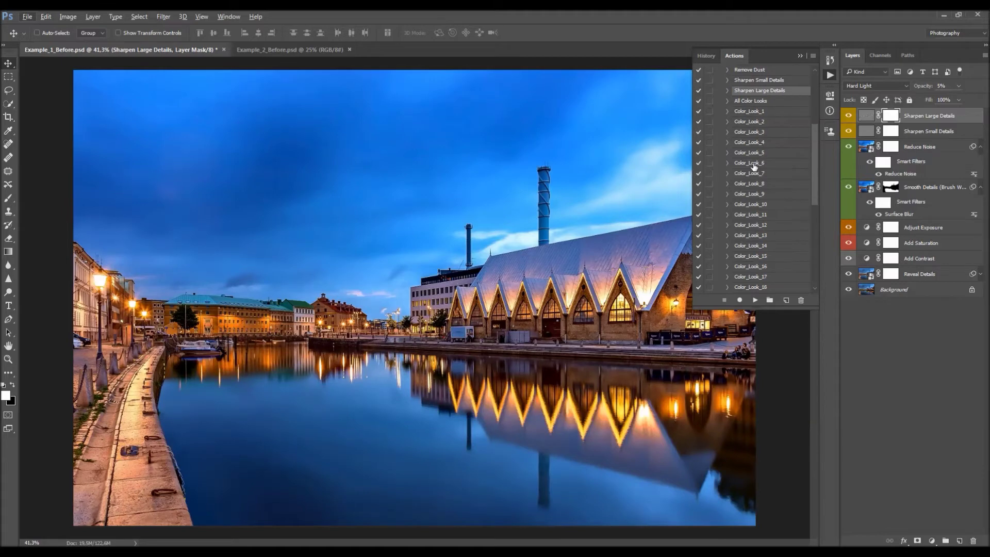
pyautogui.scroll(1, 775, 129)
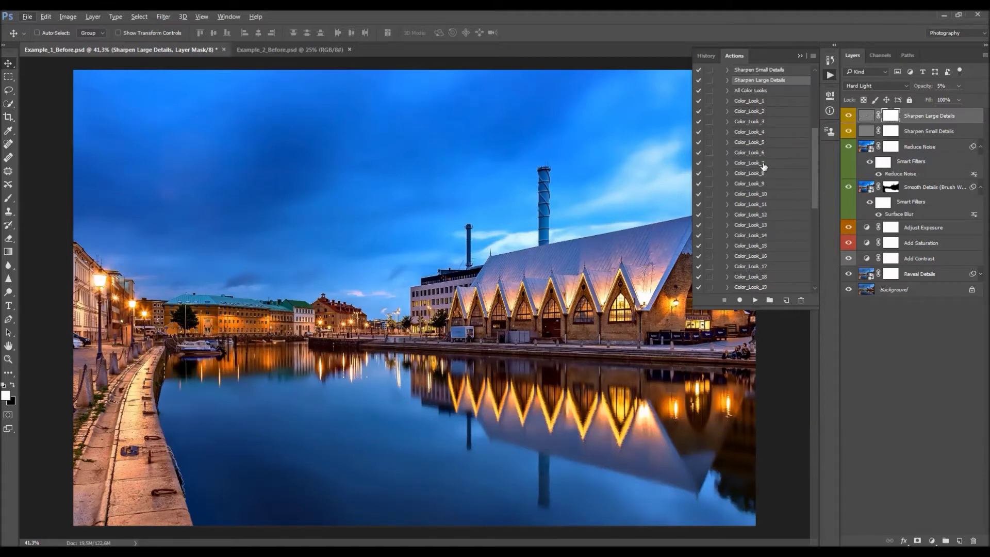
pyautogui.click(765, 164)
pyautogui.click(755, 299)
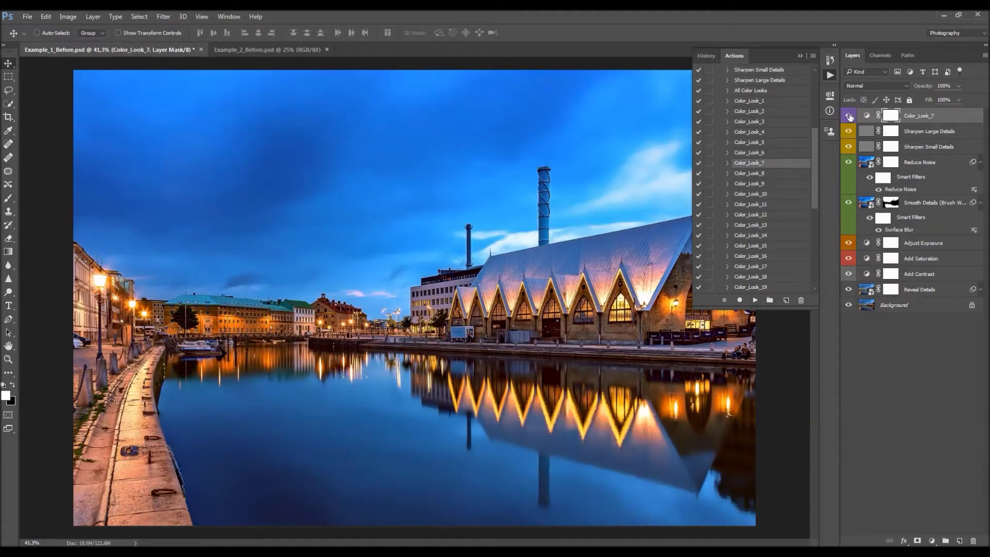
pyautogui.press('Delete')
# Step: Run the All Color Looks action and expand the resulting group to browse its color look layers
pyautogui.scroll(-14, 794, 208)
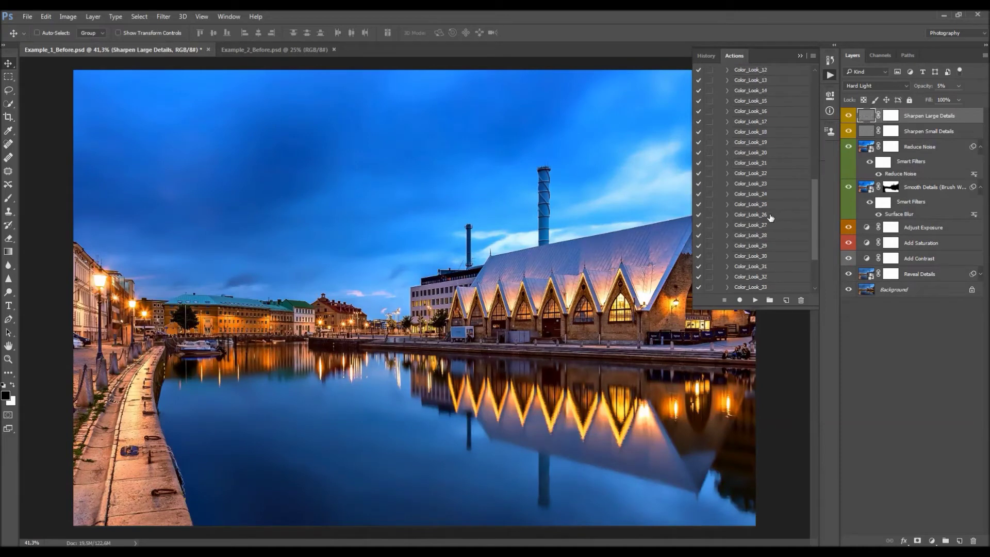
pyautogui.click(771, 214)
pyautogui.scroll(3, 754, 227)
pyautogui.scroll(15, 752, 222)
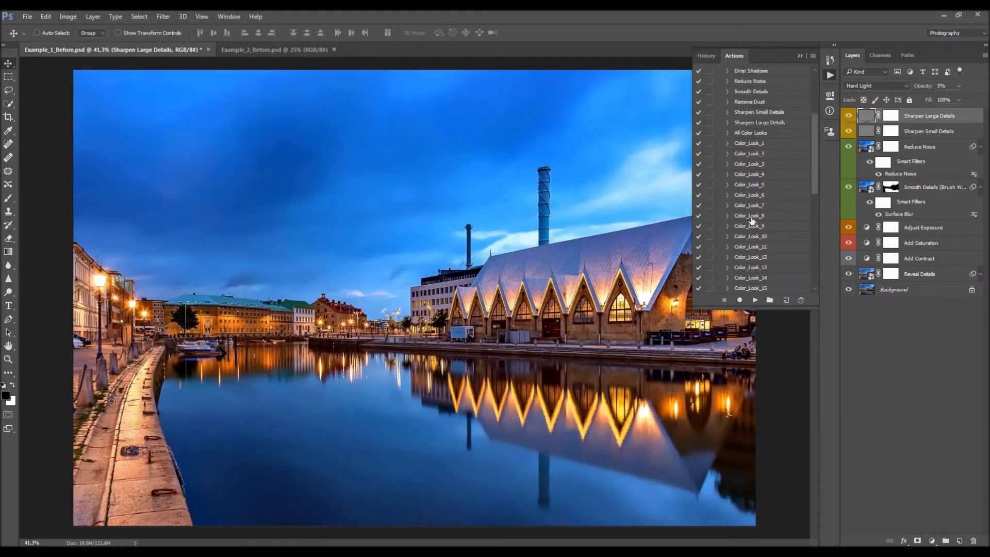
pyautogui.click(756, 135)
pyautogui.click(755, 300)
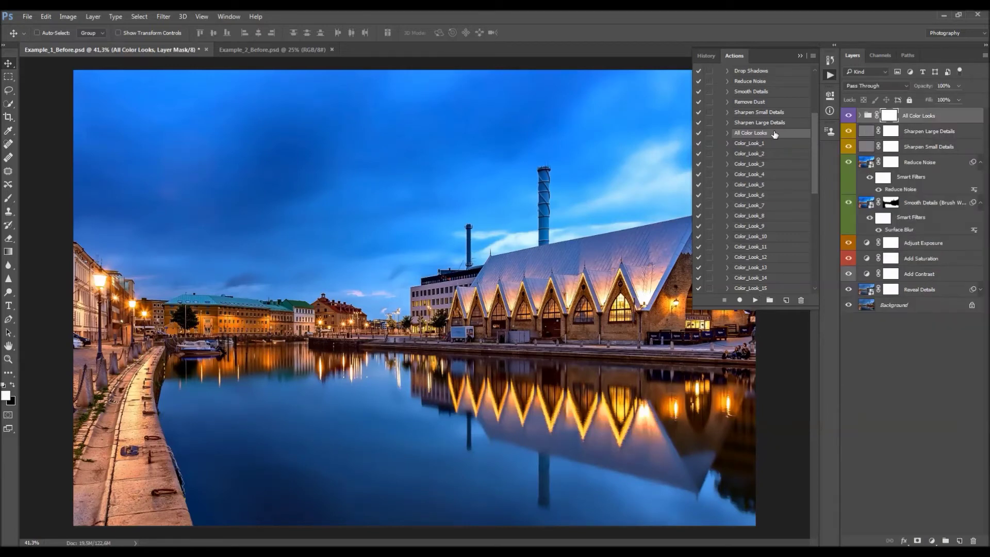
pyautogui.click(859, 116)
pyautogui.scroll(-3, 878, 227)
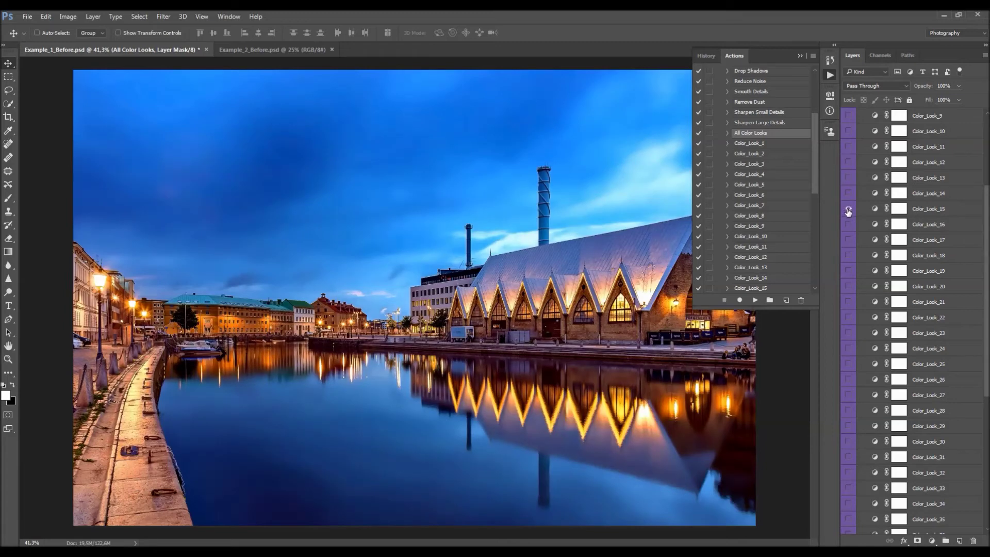
pyautogui.scroll(-3, 848, 212)
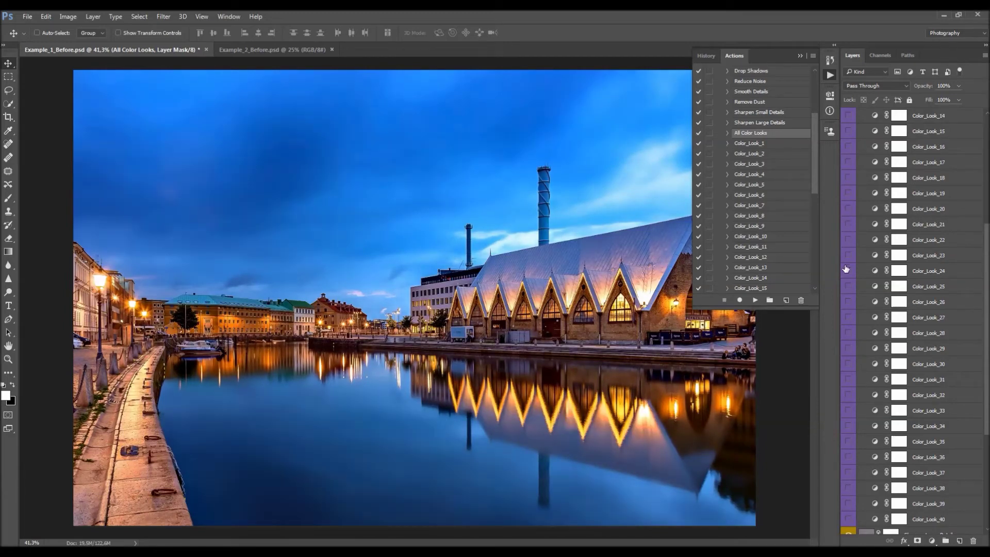
pyautogui.scroll(7, 891, 278)
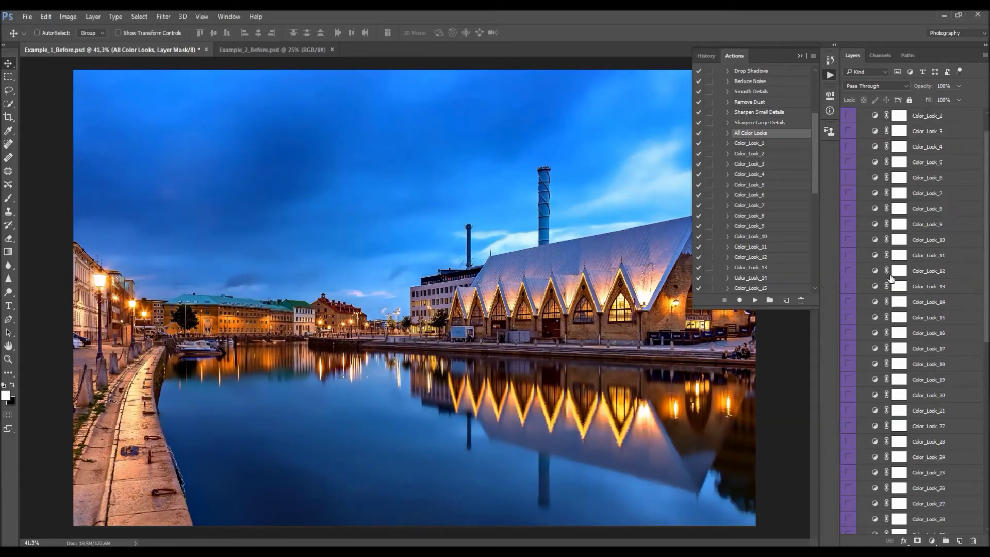
# Step: Try Color_Look_7 at 89% opacity combined with Color_Look_14, and hide both looks again
pyautogui.click(928, 193)
pyautogui.click(848, 193)
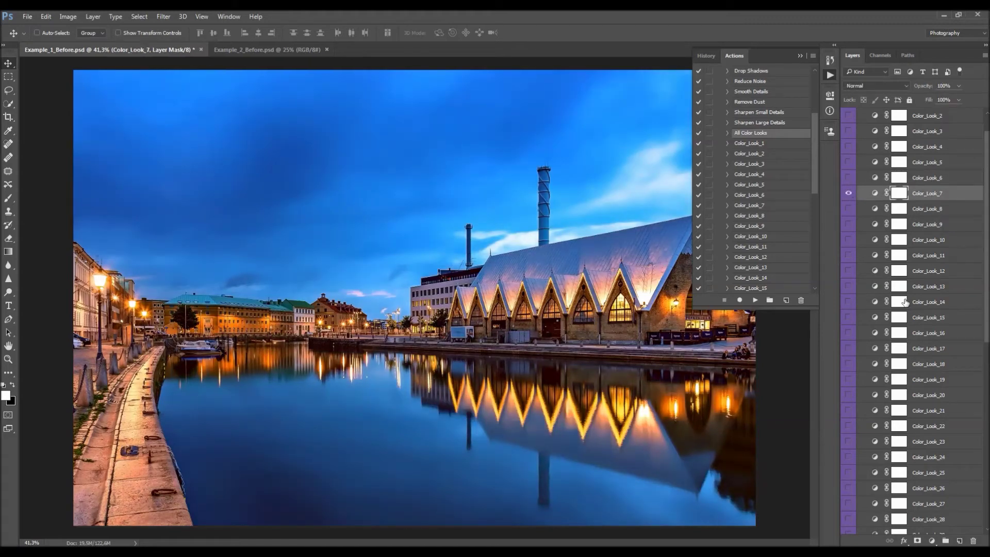
pyautogui.click(904, 301)
pyautogui.click(848, 301)
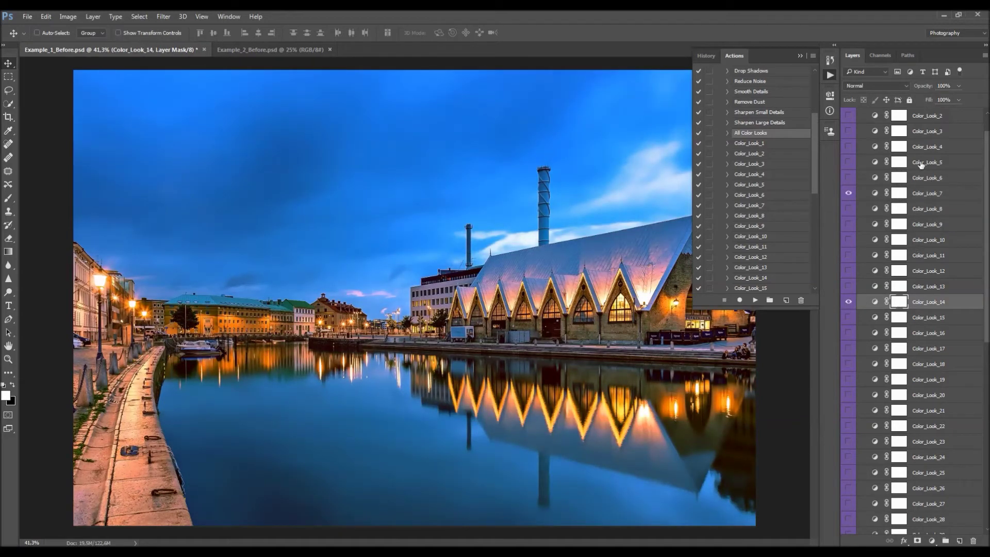
pyautogui.moveTo(921, 86)
pyautogui.mouseDown()
pyautogui.moveTo(883, 89)
pyautogui.moveTo(917, 89)
pyautogui.mouseUp()
pyautogui.click(937, 198)
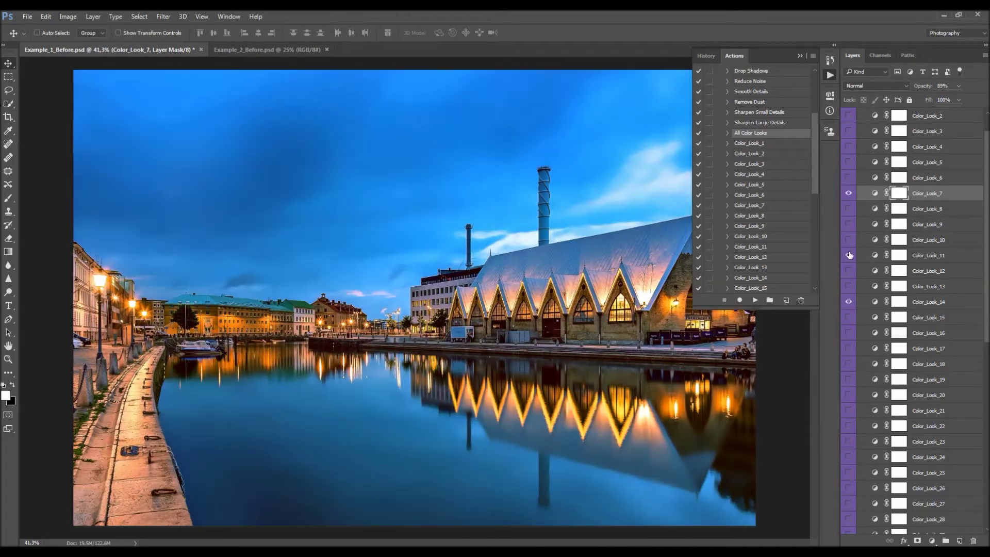
pyautogui.click(848, 255)
pyautogui.click(848, 302)
pyautogui.click(849, 194)
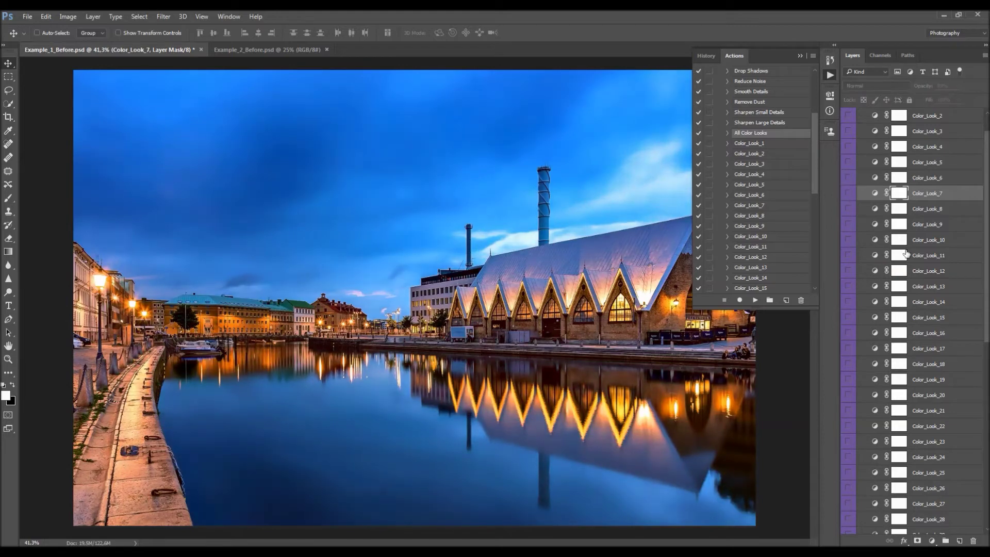
# Step: Show the Color_Look_15 layer in the All Color Looks group and collapse the group
pyautogui.scroll(-2, 905, 252)
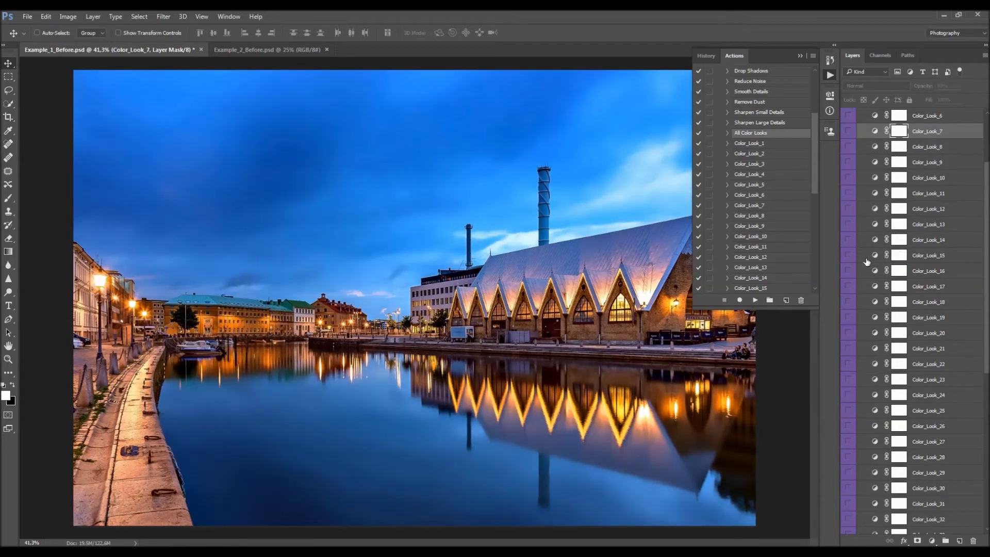
pyautogui.click(849, 255)
pyautogui.scroll(3, 881, 251)
pyautogui.press('ctrl')
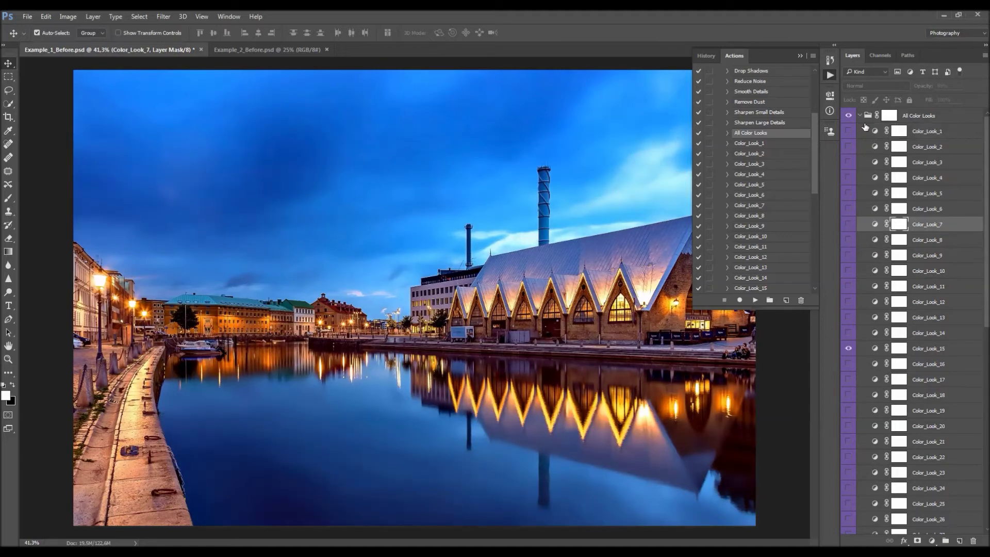
pyautogui.click(860, 116)
# Step: Duplicate the Background layer to the top of the layer stack and hide the copy to compare before and after
pyautogui.click(913, 255)
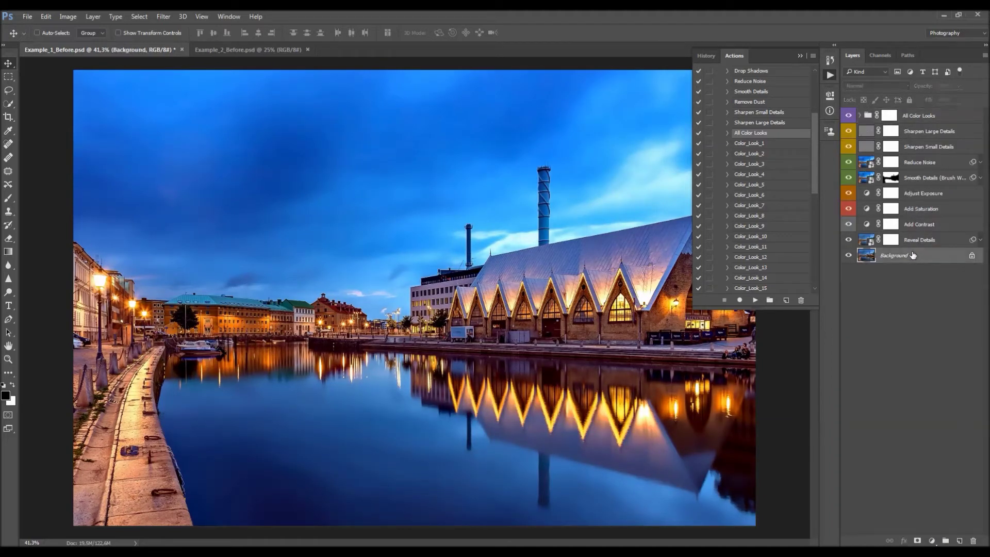
pyautogui.hotkey('ctrl', 'j')
pyautogui.hotkey('ctrl', 'shift', ']')
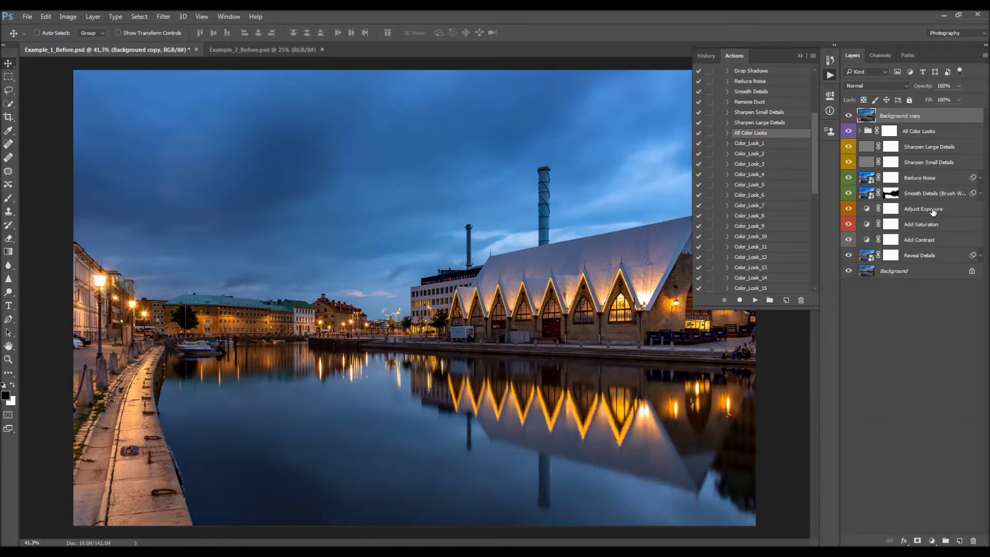
pyautogui.click(800, 56)
pyautogui.click(844, 119)
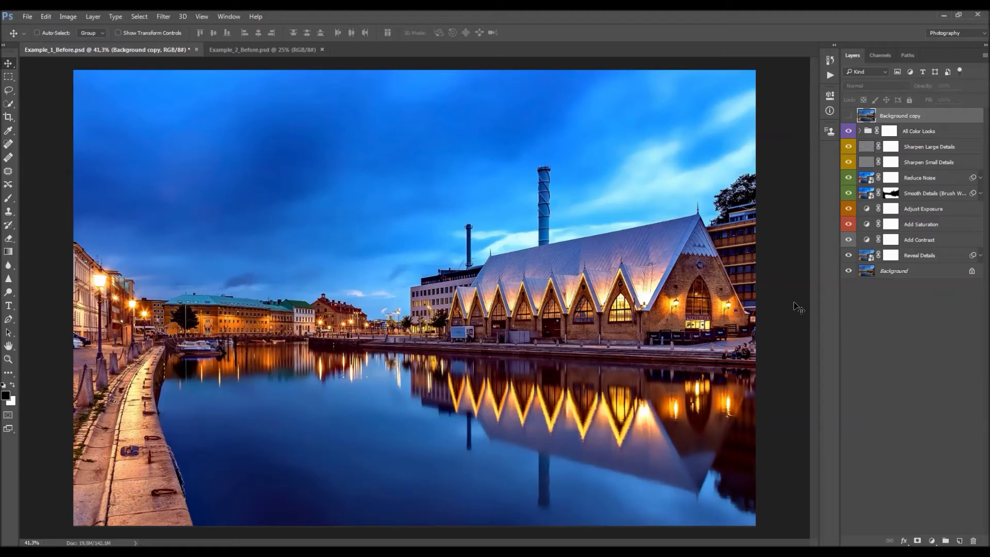
# Step: Close Example_1_Before.psd without saving and bring Example_2_Before.psd into view
pyautogui.click(196, 50)
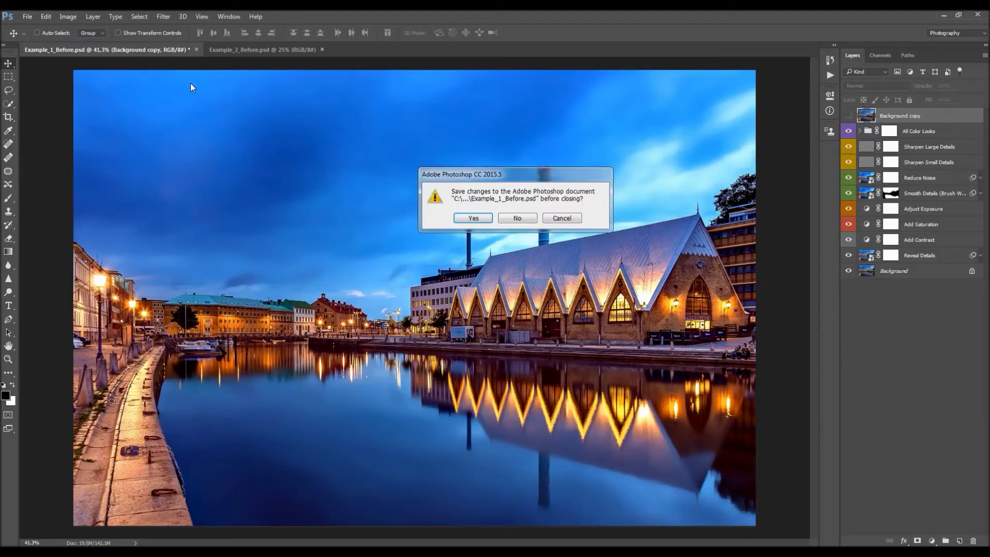
pyautogui.press('n')
pyautogui.scroll(1, 448, 268)
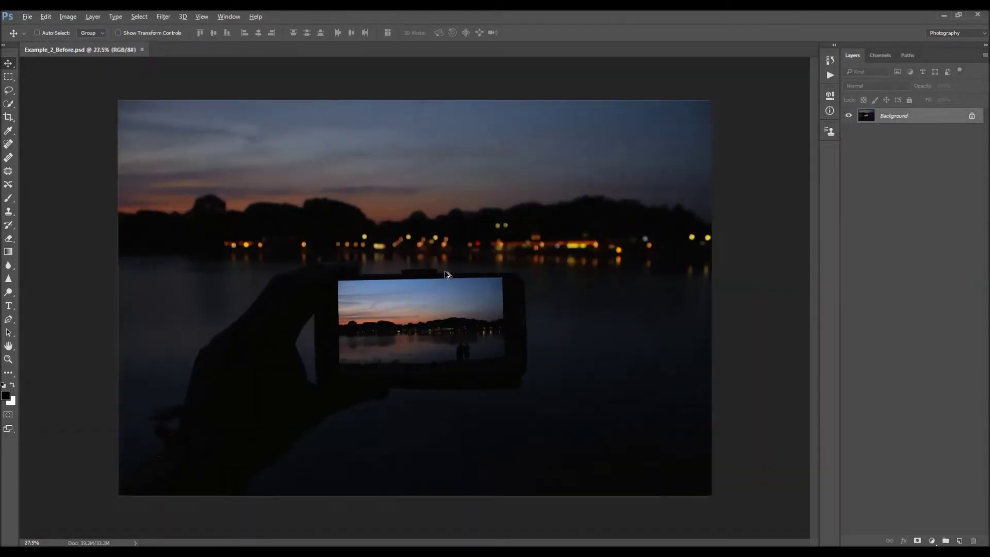
pyautogui.scroll(1, 525, 255)
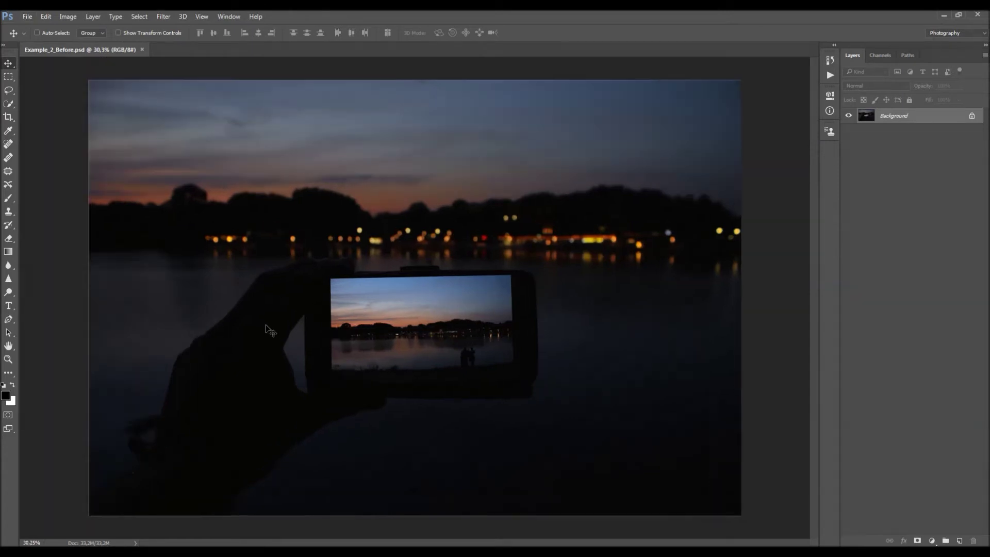
# Step: Run the Reveal Details action from the Night Photos Retouch set on Example_2_Before.psd
pyautogui.click(831, 73)
pyautogui.scroll(4, 759, 136)
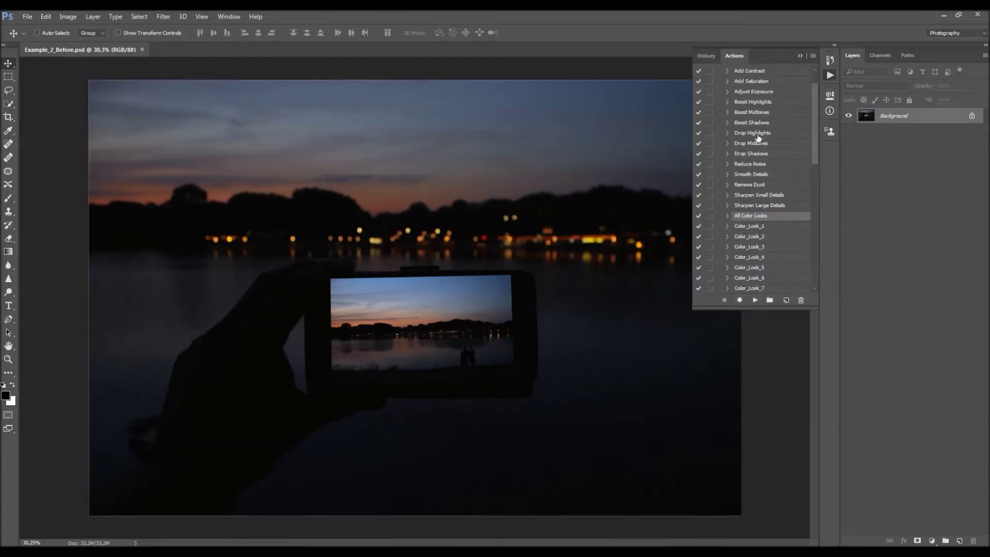
pyautogui.click(769, 94)
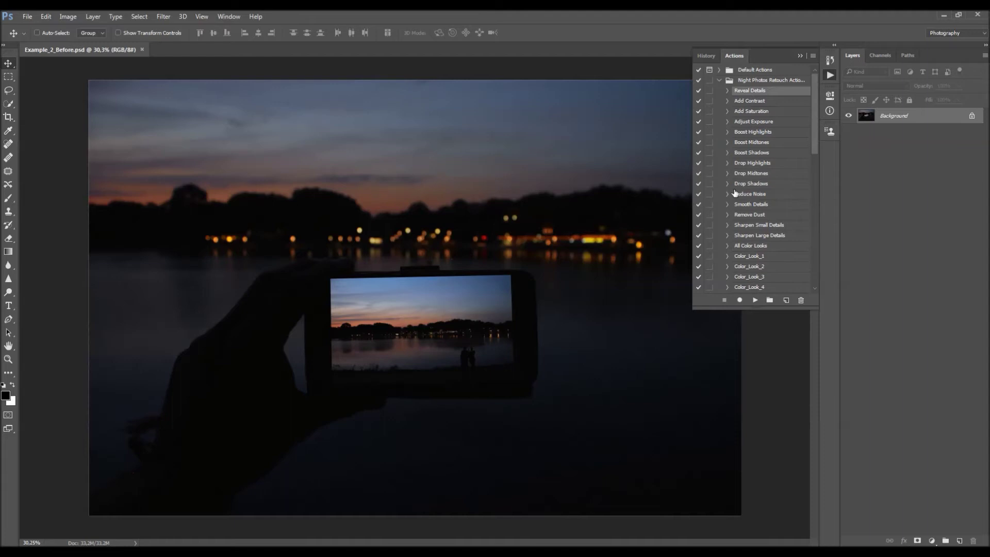
pyautogui.click(755, 300)
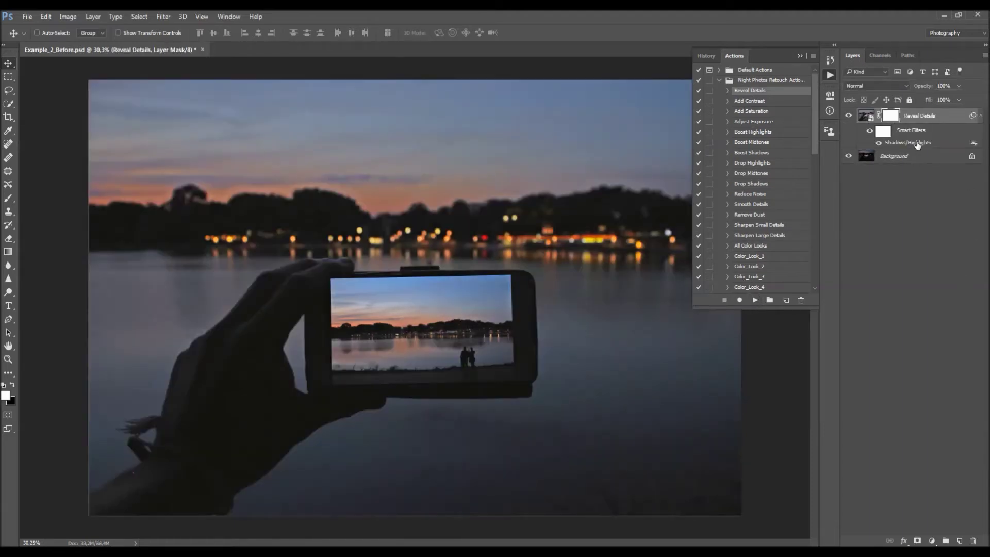
# Step: Inspect the Reveal Details layer's Shadows/Highlights settings and compare the photo with and without that layer
pyautogui.doubleClick(917, 142)
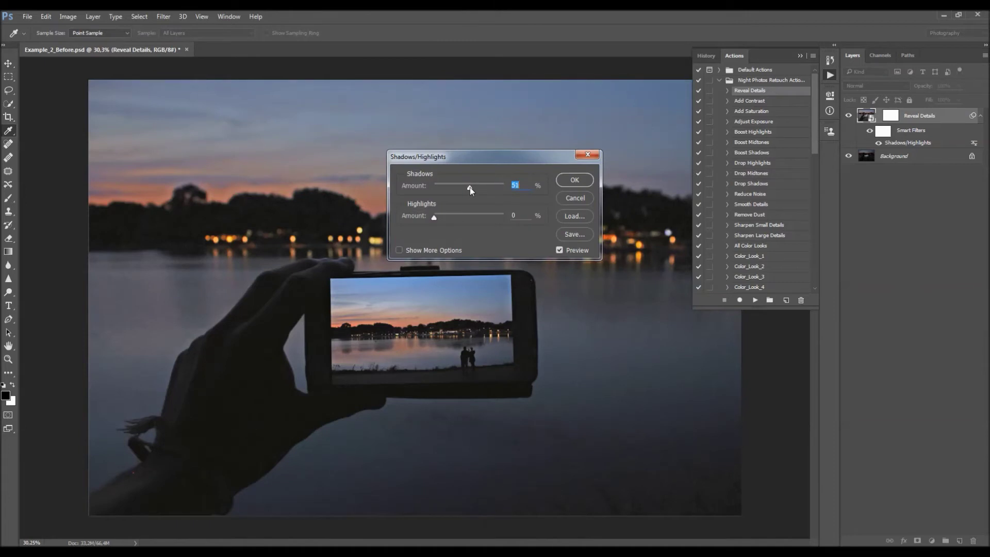
pyautogui.click(572, 180)
pyautogui.click(848, 116)
pyautogui.click(849, 115)
# Step: Add contrast at 24% layer opacity and extra saturation to the photo with the Add Contrast and Add Saturation actions
pyautogui.click(750, 100)
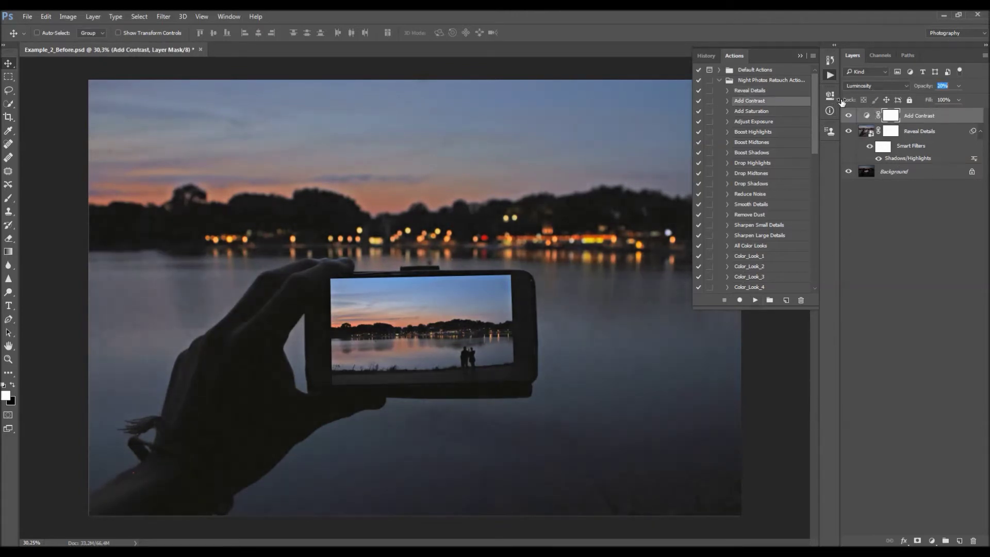
pyautogui.click(778, 112)
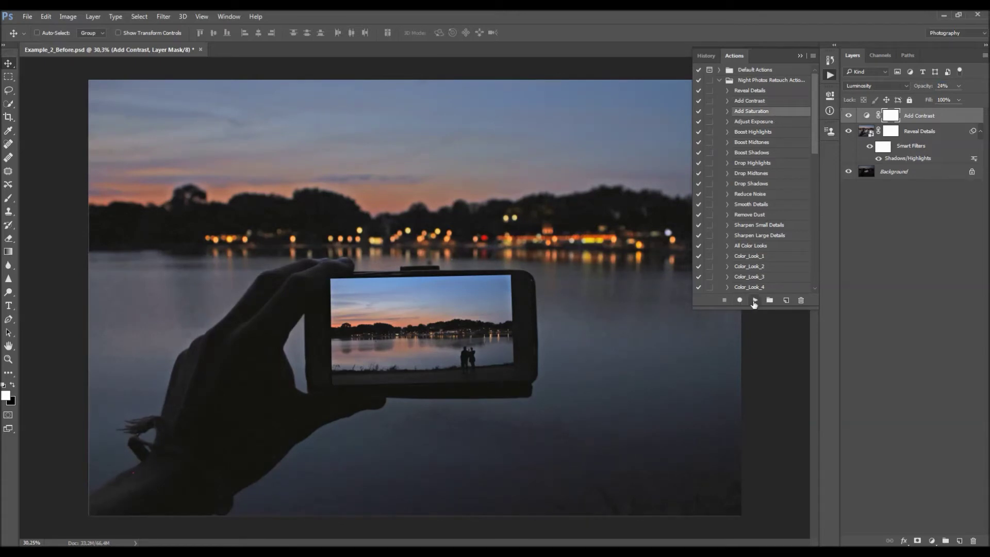
pyautogui.click(754, 301)
pyautogui.click(849, 116)
pyautogui.click(850, 116)
# Step: Fine-tune the saturation of the Add Saturation layer and compare the photo with and without the layer
pyautogui.click(866, 116)
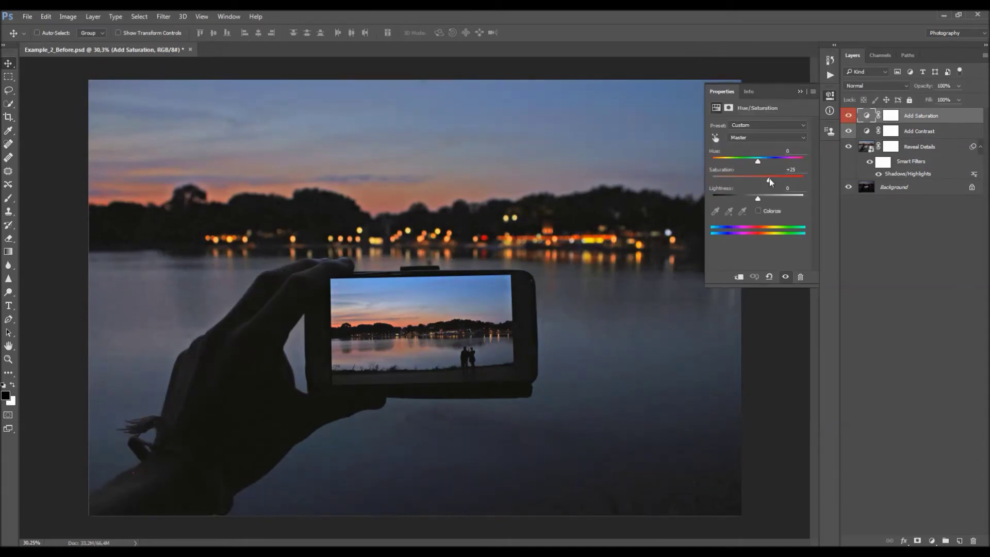
pyautogui.moveTo(769, 178); pyautogui.dragTo(769, 179)
pyautogui.click(846, 116)
pyautogui.click(847, 116)
# Step: Run the Adjust Exposure action on the photo
pyautogui.click(829, 75)
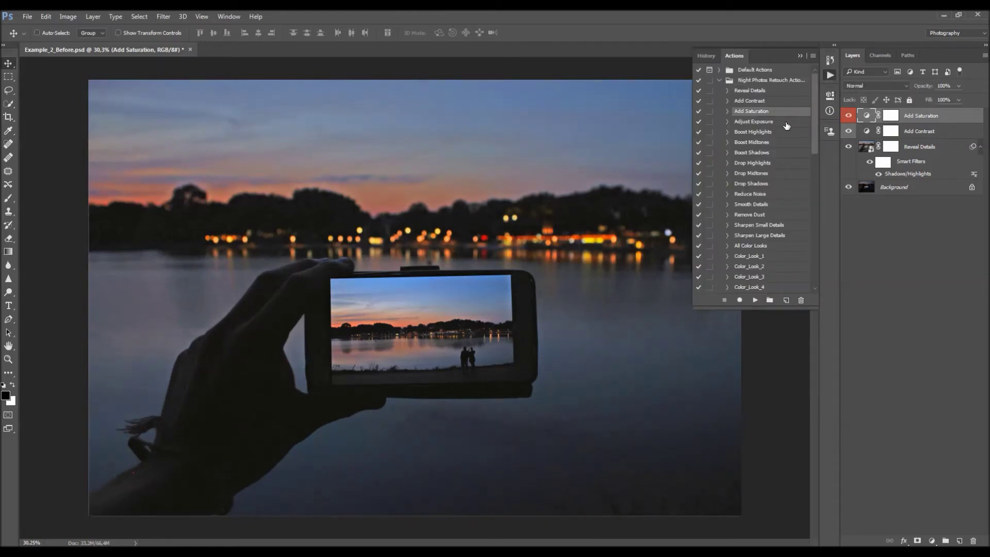
pyautogui.click(786, 124)
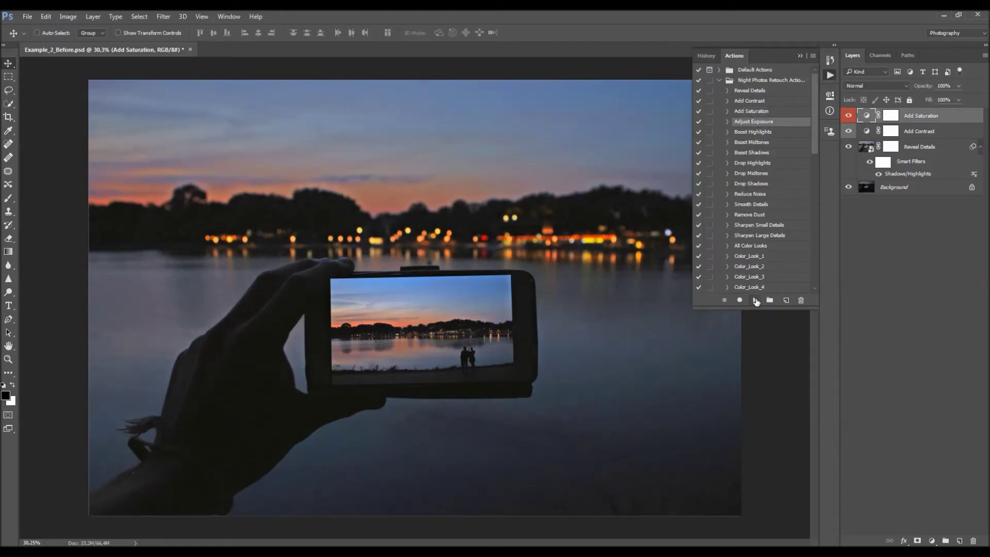
pyautogui.click(756, 300)
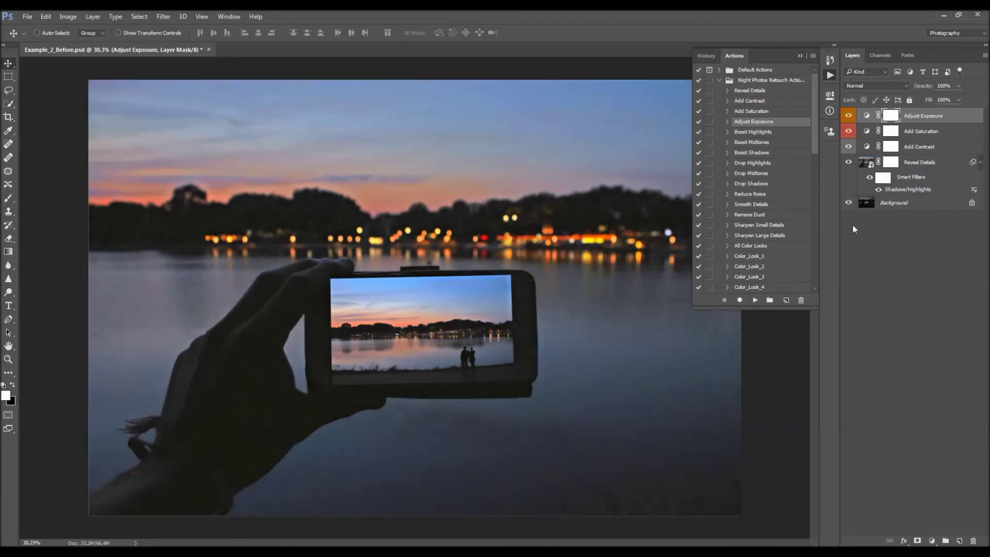
# Step: Set the Adjust Exposure layer's exposure to +0.83 and gamma correction to 0.97, and compare the photo with and without the layer
pyautogui.doubleClick(867, 115)
pyautogui.moveTo(761, 150); pyautogui.dragTo(763, 149)
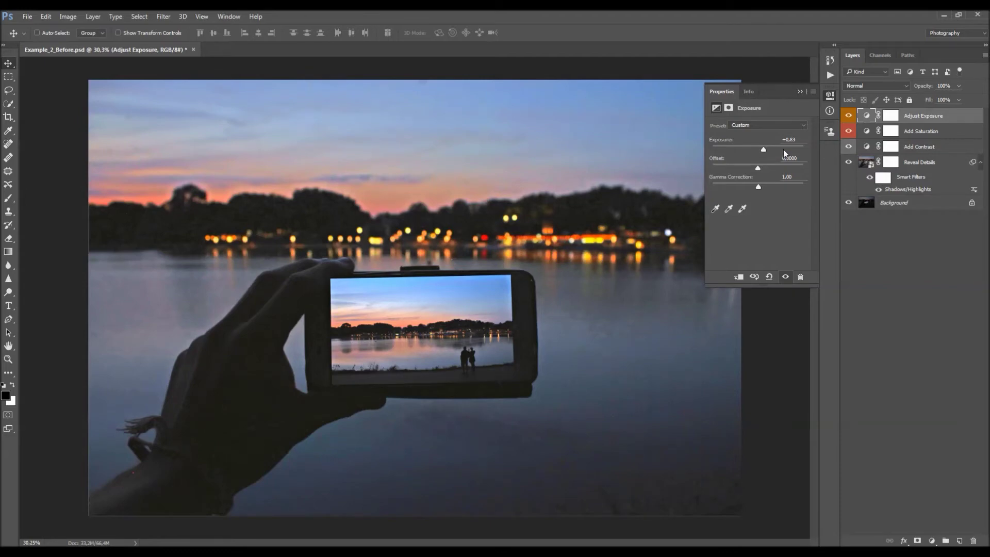
pyautogui.moveTo(756, 187); pyautogui.dragTo(758, 188)
pyautogui.moveTo(757, 167)
pyautogui.mouseDown()
pyautogui.moveTo(744, 167)
pyautogui.moveTo(763, 166)
pyautogui.mouseUp()
pyautogui.hotkey('ctrl', 'z')
pyautogui.click(848, 116)
pyautogui.click(848, 117)
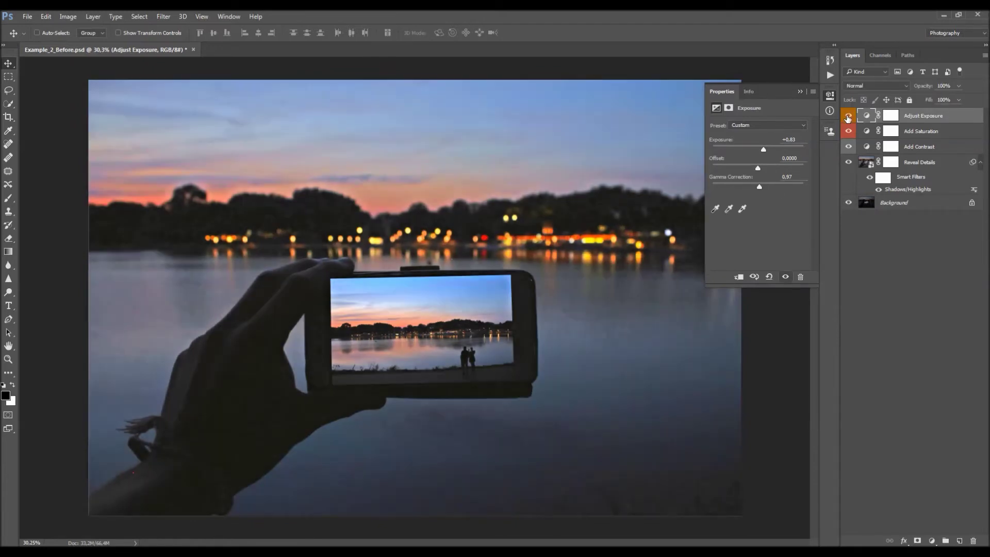
# Step: Run the Boost Highlights action on the photo and compare the photo with and without its layer
pyautogui.click(830, 82)
pyautogui.scroll(-2, 779, 152)
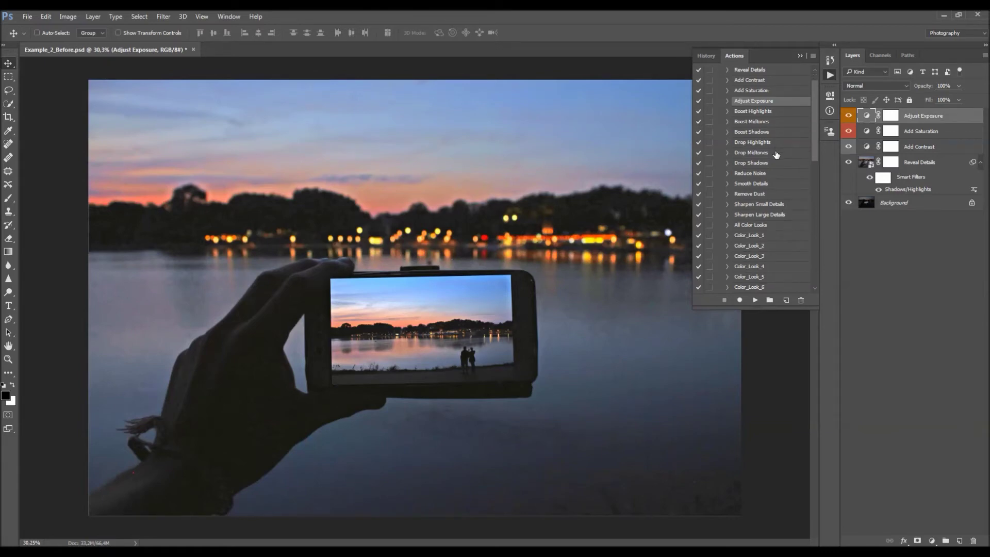
pyautogui.click(770, 112)
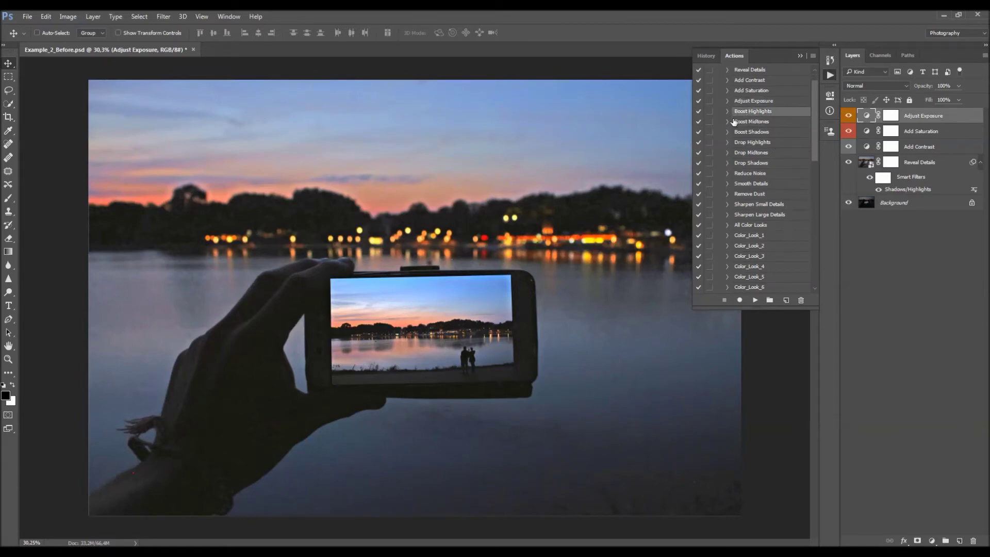
pyautogui.click(754, 299)
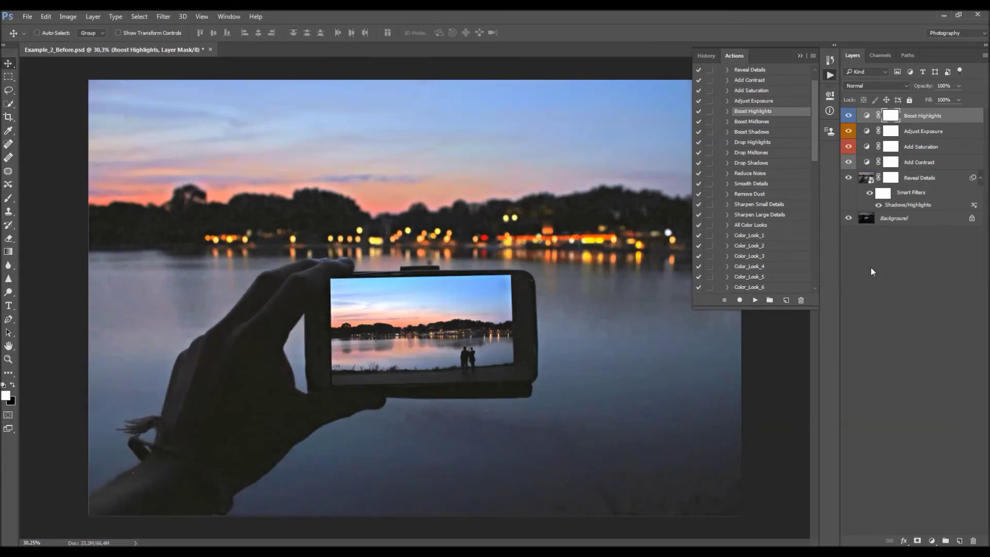
pyautogui.click(846, 115)
pyautogui.click(846, 116)
# Step: Try running Boost Highlights three more times for a stronger effect, and delete the extra layers
pyautogui.click(759, 299)
pyautogui.click(758, 299)
pyautogui.click(757, 299)
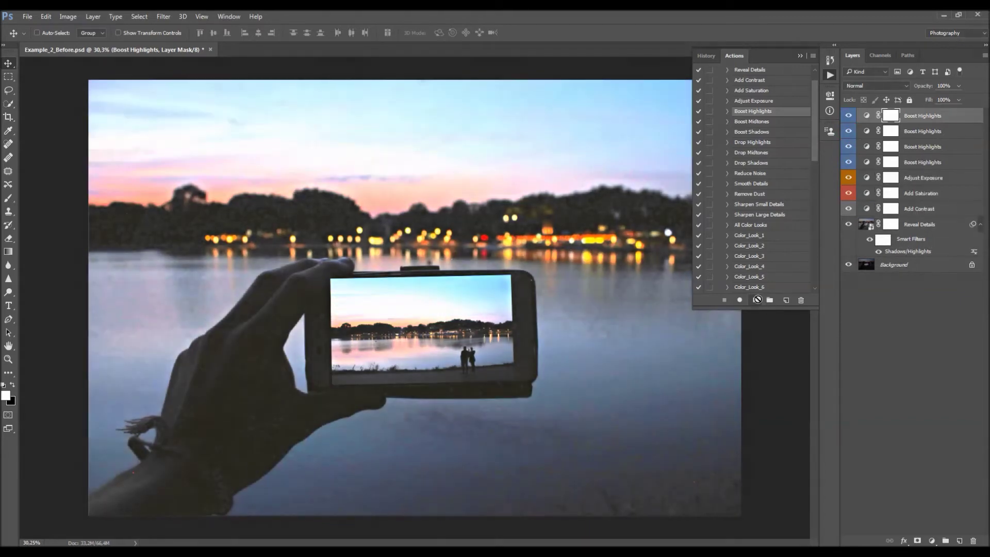
pyautogui.press('Delete')
pyautogui.press('Delete')
pyautogui.press('Delete')
pyautogui.moveTo(925, 87); pyautogui.dragTo(964, 102)
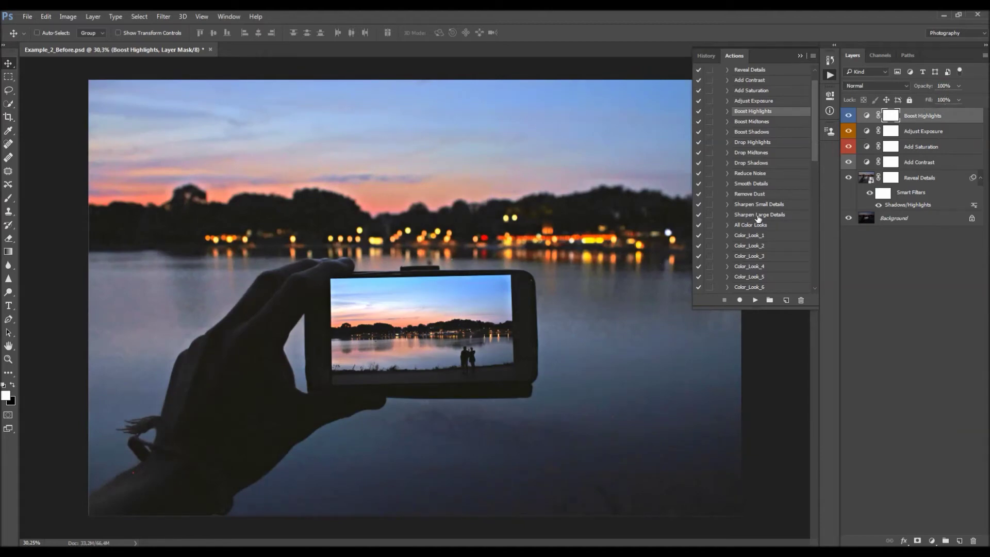
# Step: Compare the photo with and without the Boost Highlights layer and open its Levels settings
pyautogui.click(848, 115)
pyautogui.click(849, 116)
pyautogui.click(849, 116)
pyautogui.click(849, 115)
pyautogui.click(848, 116)
pyautogui.click(848, 115)
pyautogui.click(867, 117)
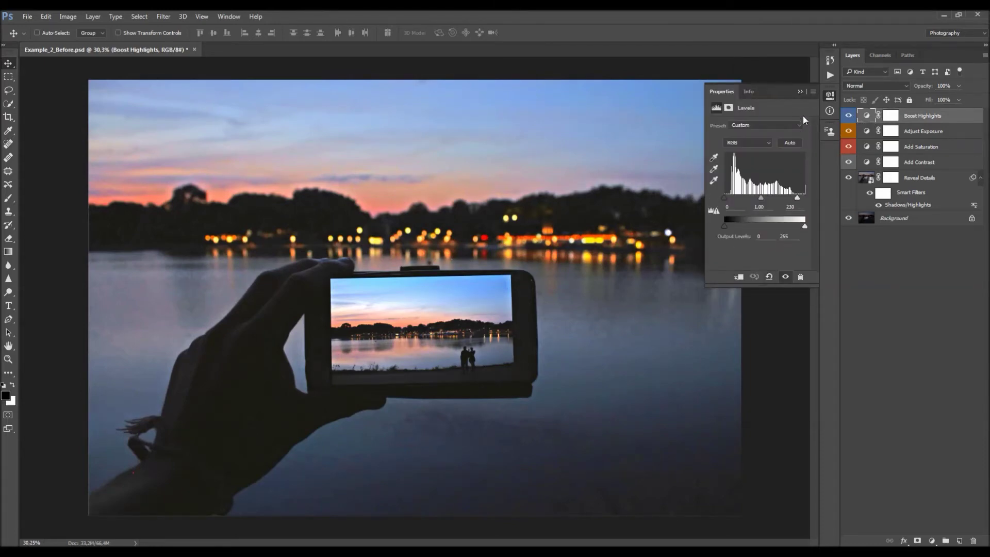
# Step: Try applying Boost Highlights once more and undo it
pyautogui.click(830, 75)
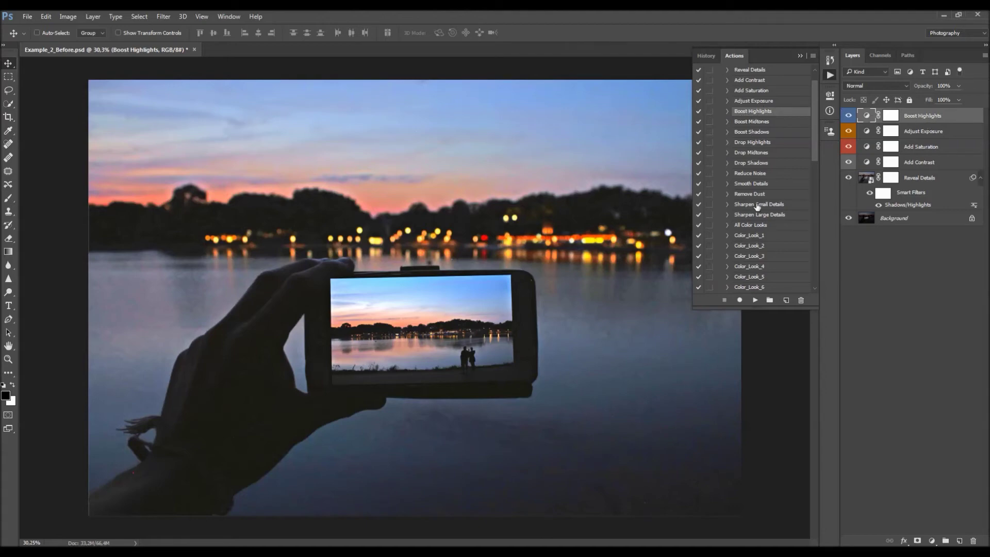
pyautogui.click(755, 299)
pyautogui.hotkey('ctrl', 'z')
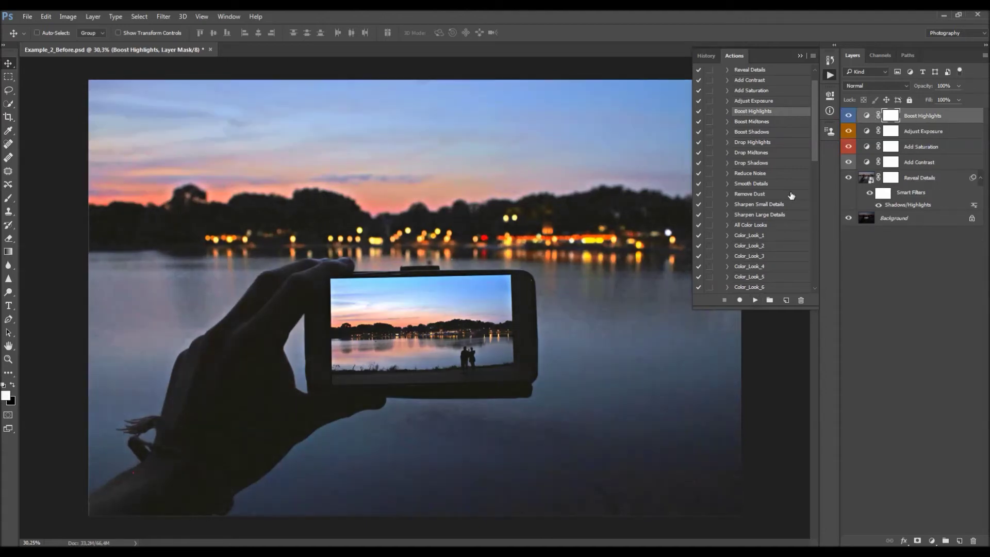
# Step: Run the Reduce Noise action on the photo and collapse the new layer's smart filter list
pyautogui.scroll(-1, 777, 162)
pyautogui.click(768, 162)
pyautogui.click(756, 300)
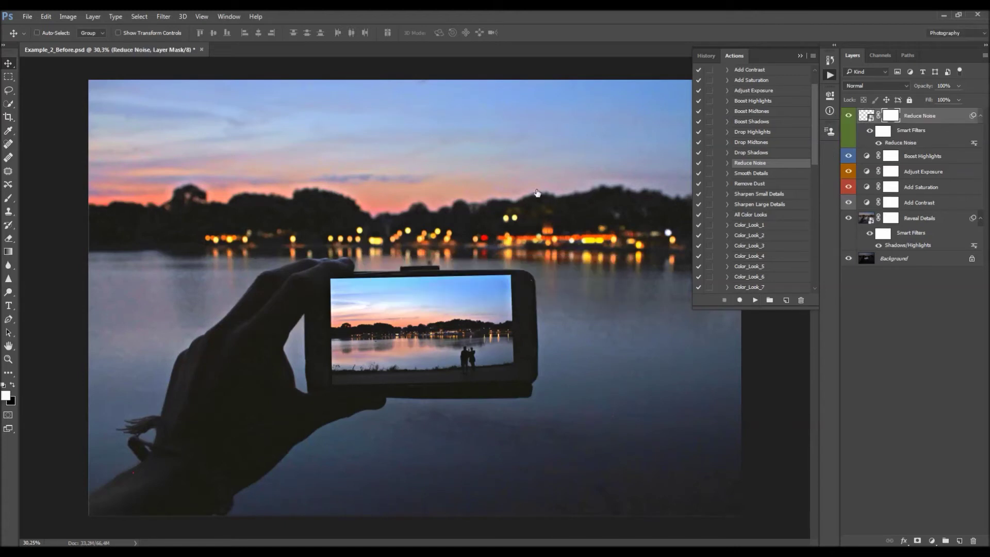
pyautogui.click(980, 115)
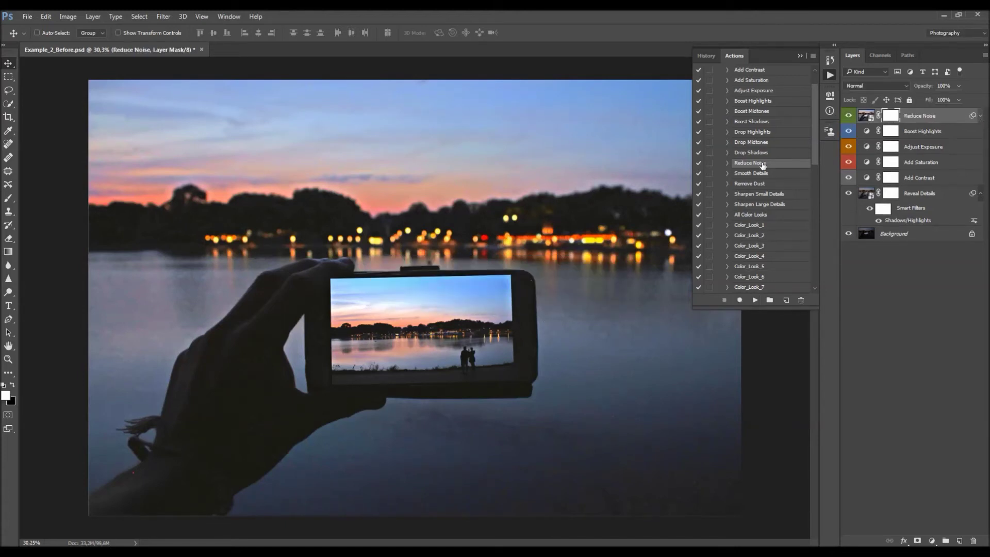
# Step: Inspect the water for noise, run the Smooth Details action, and check the new layer's smart filters
pyautogui.scroll(-1, 763, 165)
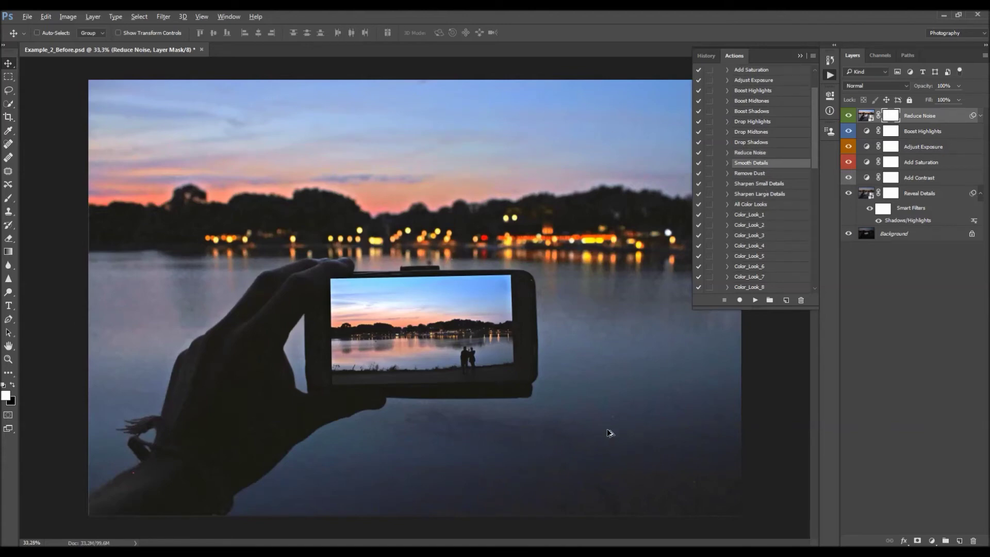
pyautogui.scroll(2, 610, 433)
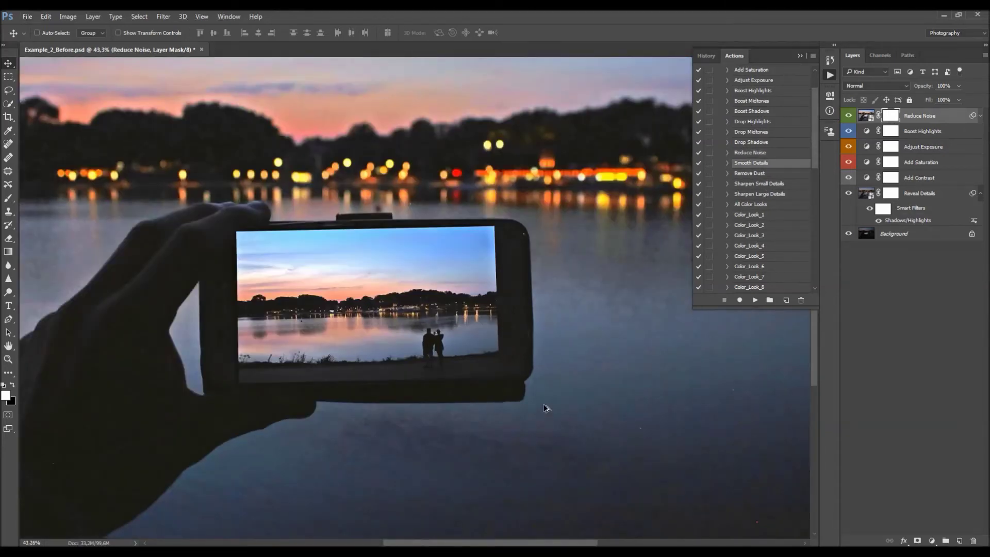
pyautogui.scroll(-3, 524, 394)
pyautogui.scroll(1, 523, 394)
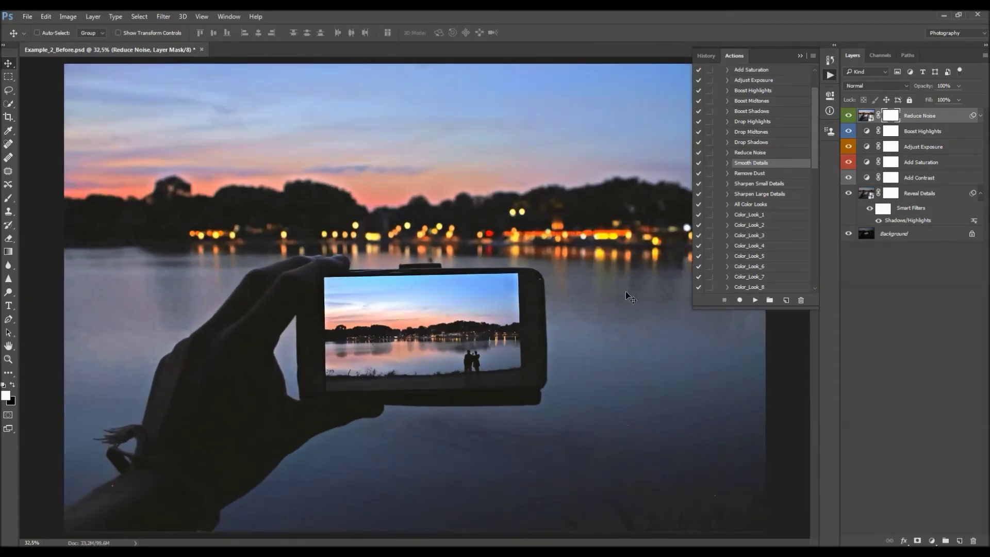
pyautogui.scroll(3, 540, 426)
pyautogui.scroll(-3, 493, 404)
pyautogui.scroll(2, 616, 428)
pyautogui.scroll(-1, 609, 249)
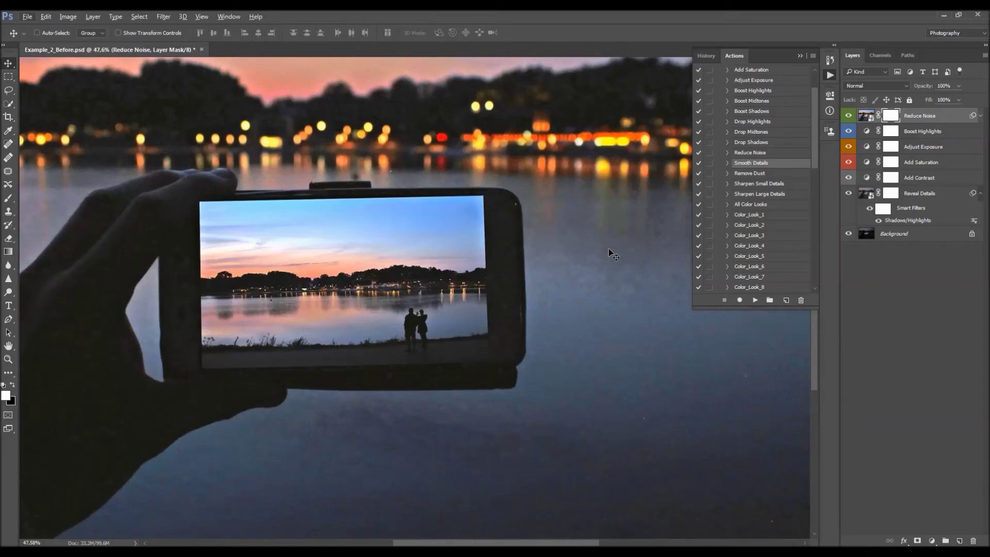
pyautogui.scroll(-2, 608, 249)
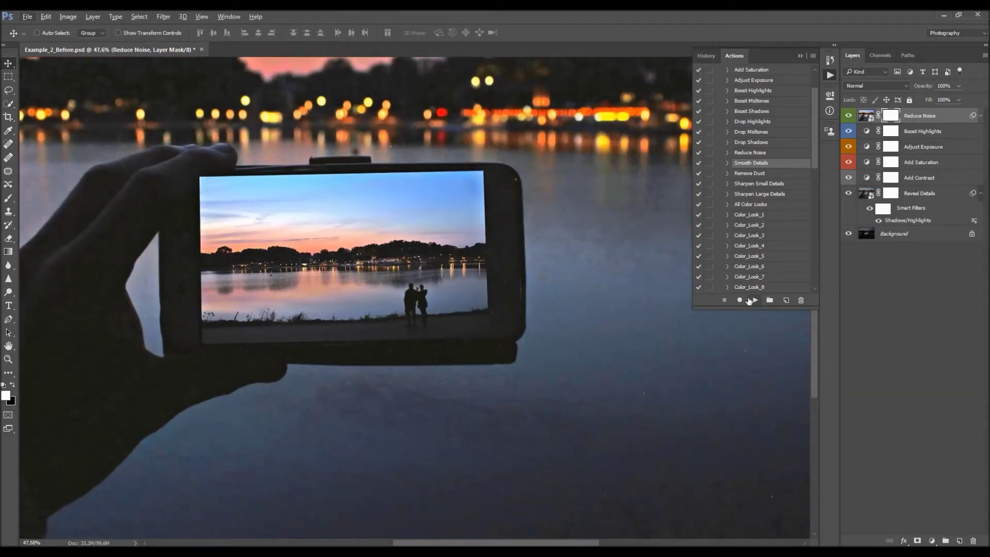
pyautogui.click(754, 300)
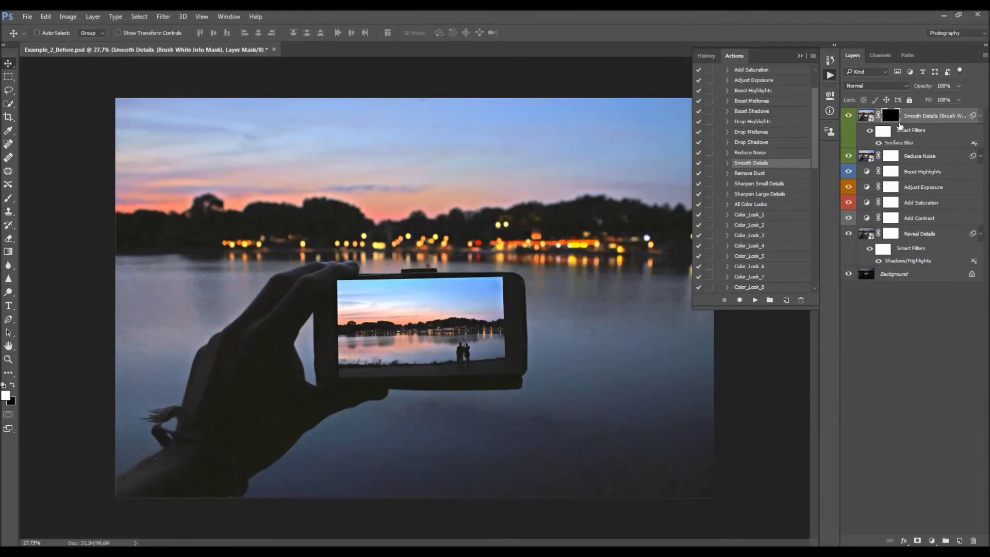
pyautogui.click(870, 132)
pyautogui.click(870, 133)
pyautogui.scroll(2, 430, 363)
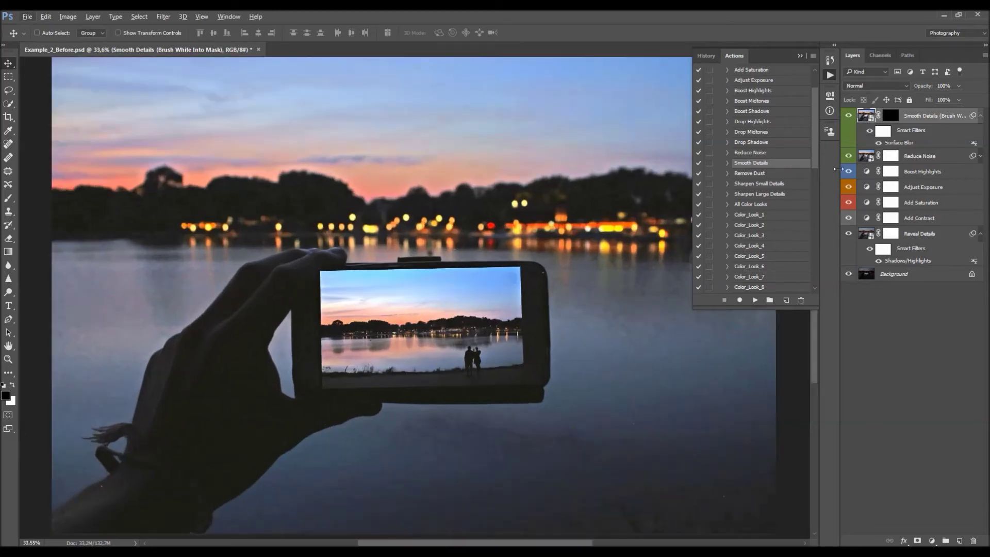
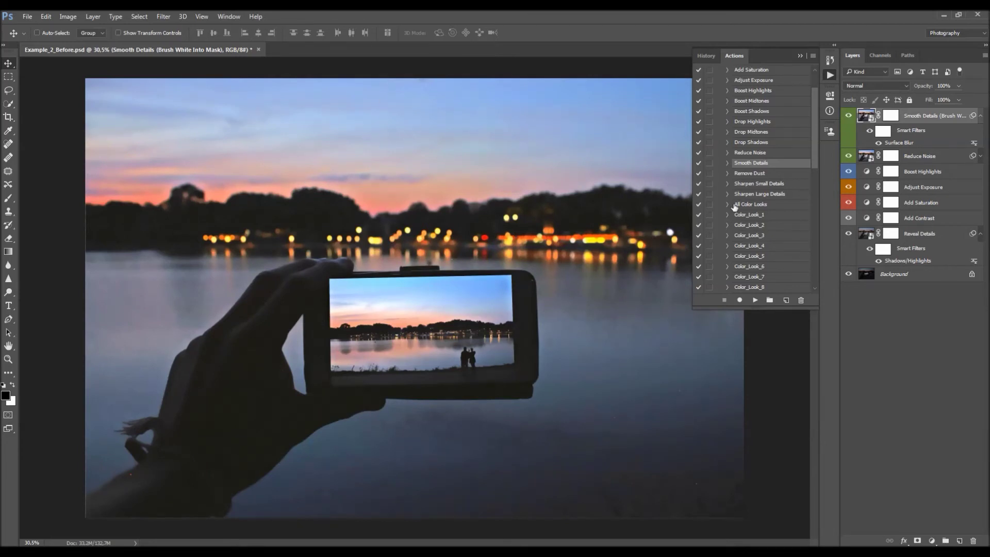
# Step: Run Smooth Details a second time and paint white over the sky on the new layer's mask with an 800 px brush
pyautogui.click(756, 299)
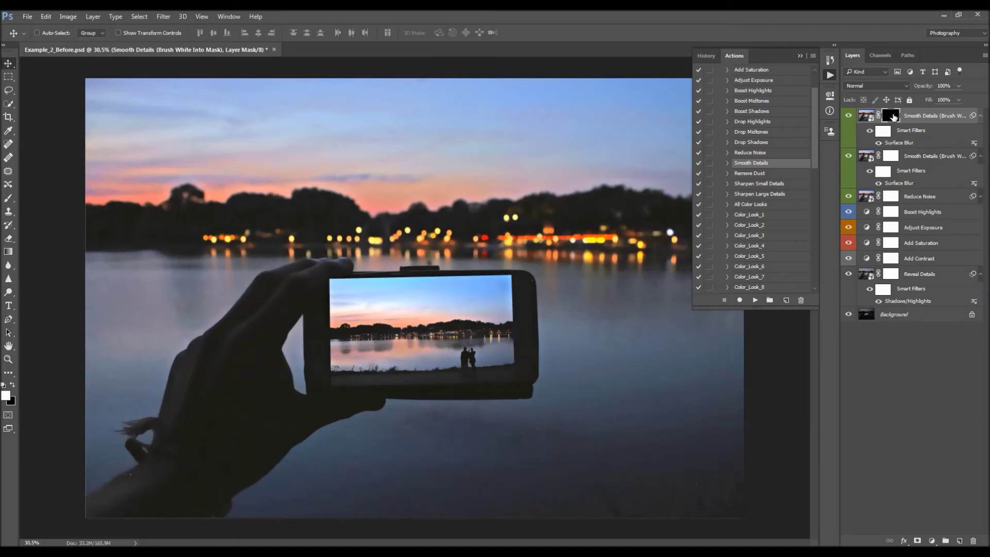
pyautogui.press('b')
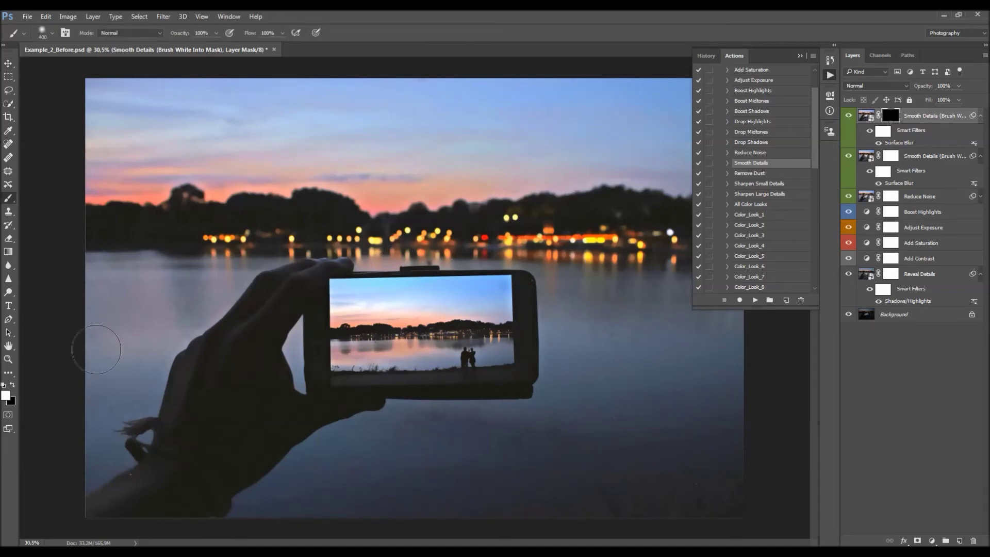
pyautogui.rightClick(400, 281)
pyautogui.press('Escape')
pyautogui.press(']')
pyautogui.press(']')
pyautogui.press(']')
pyautogui.press(']')
pyautogui.scroll(2, 103, 130)
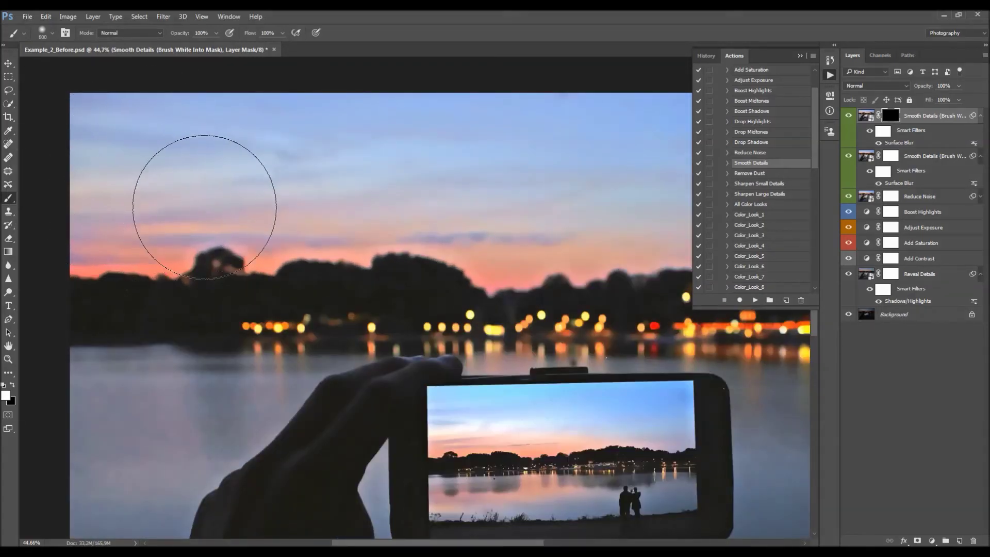
pyautogui.scroll(-2, 463, 152)
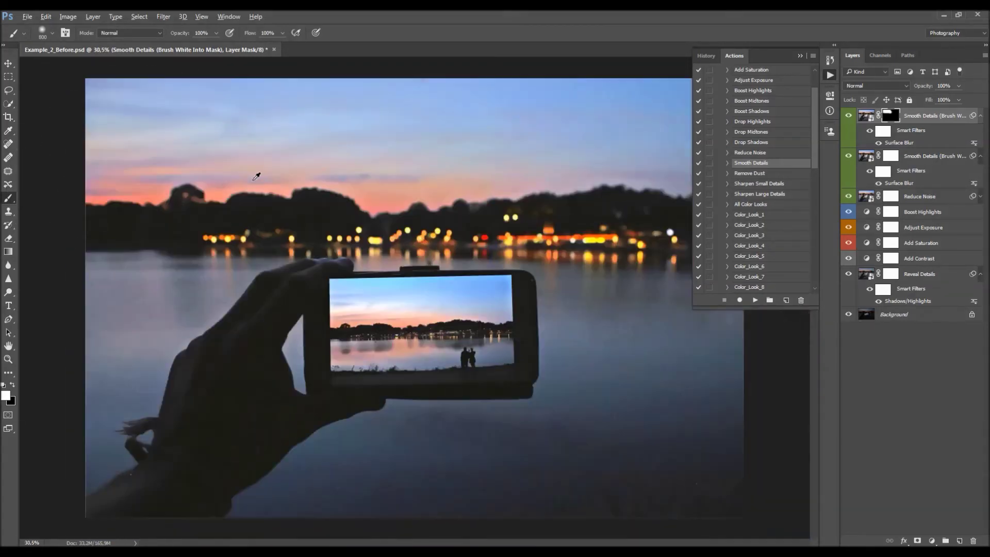
pyautogui.click(810, 49)
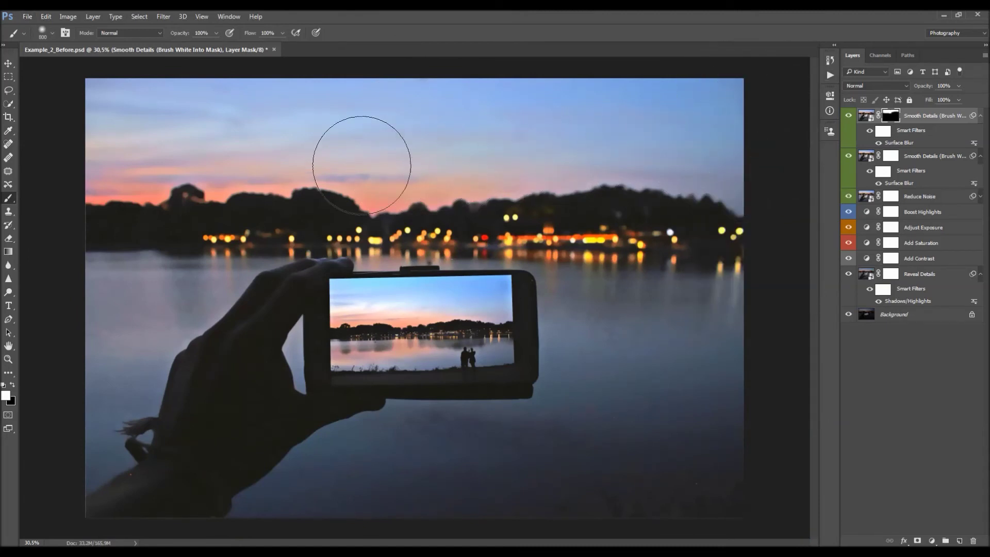
# Step: Paint white on the upper Smooth Details mask over the water around the hand and phone, resizing the brush to fit each area
pyautogui.press('[')
pyautogui.press('[')
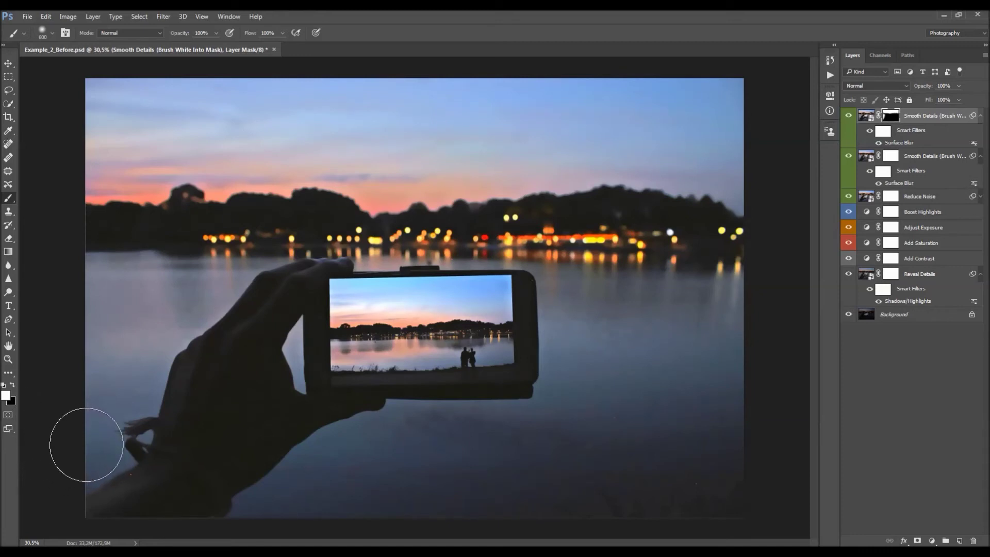
pyautogui.press('[')
pyautogui.press('[')
pyautogui.press('[')
pyautogui.press('[')
pyautogui.press(']')
pyautogui.press(']')
pyautogui.press(']')
pyautogui.press(']')
pyautogui.press(']')
pyautogui.press(']')
pyautogui.press(']')
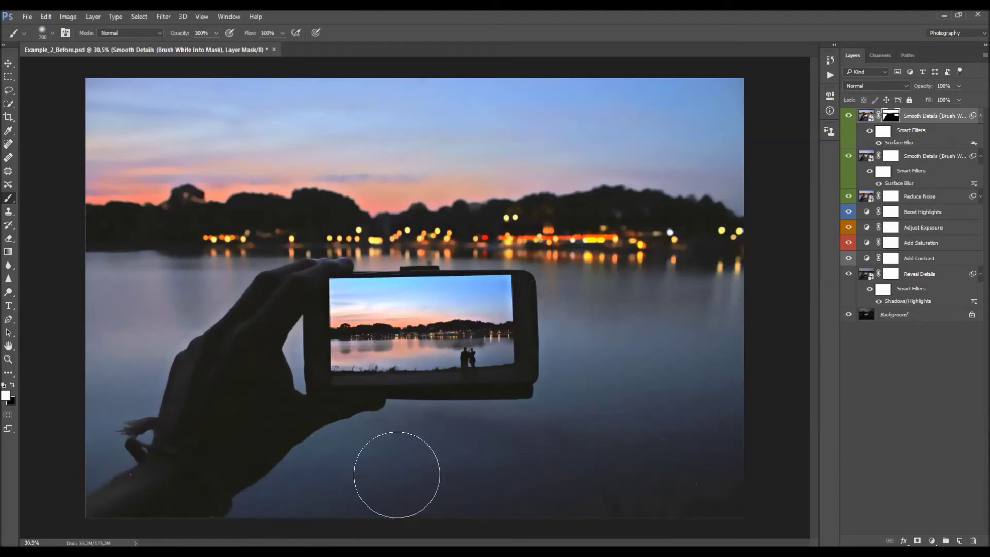
pyautogui.moveTo(700, 439)
pyautogui.mouseDown()
pyautogui.moveTo(618, 358)
pyautogui.moveTo(530, 299)
pyautogui.mouseUp()
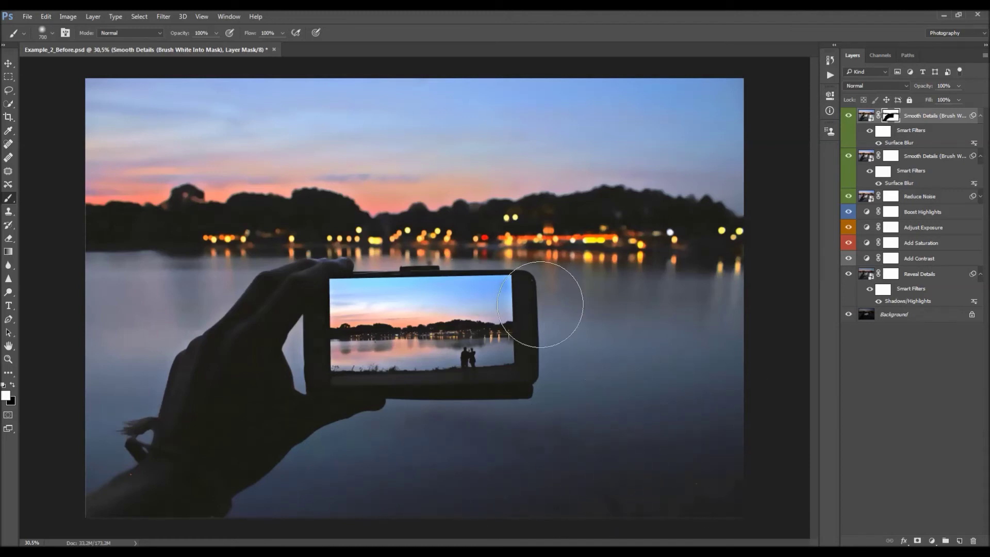
# Step: View the mask of the lower Smooth Details layer on its own and return to the photo
pyautogui.hotkey('ctrl', '0')
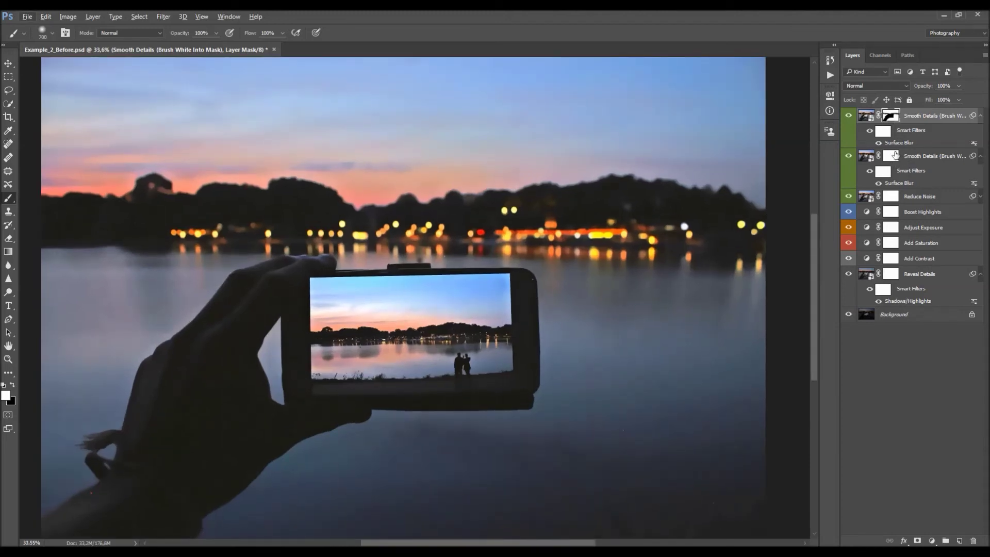
pyautogui.click(892, 156)
pyautogui.keyDown('alt'); pyautogui.click(891, 156); pyautogui.keyUp('alt')
pyautogui.keyDown('alt'); pyautogui.click(891, 155); pyautogui.keyUp('alt')
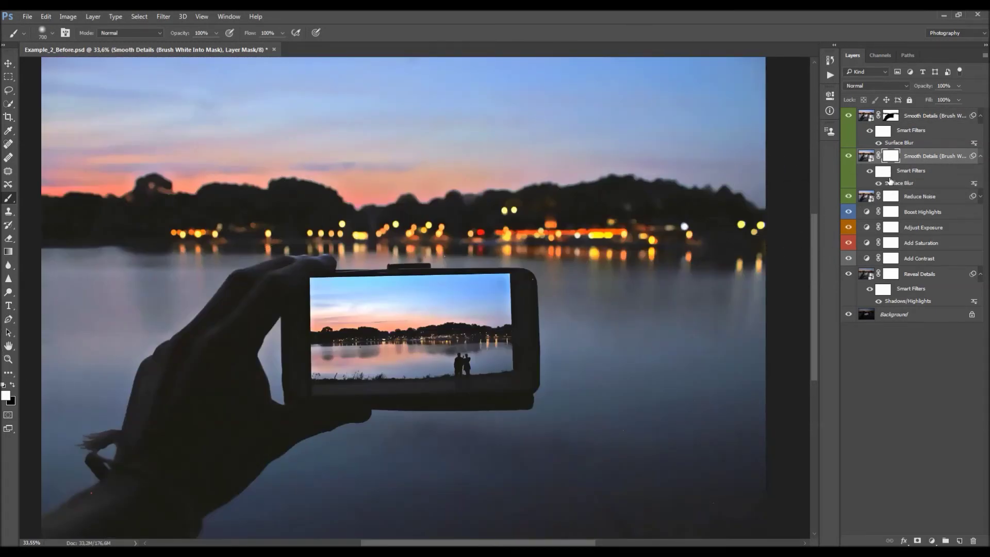
pyautogui.scroll(-2, 298, 521)
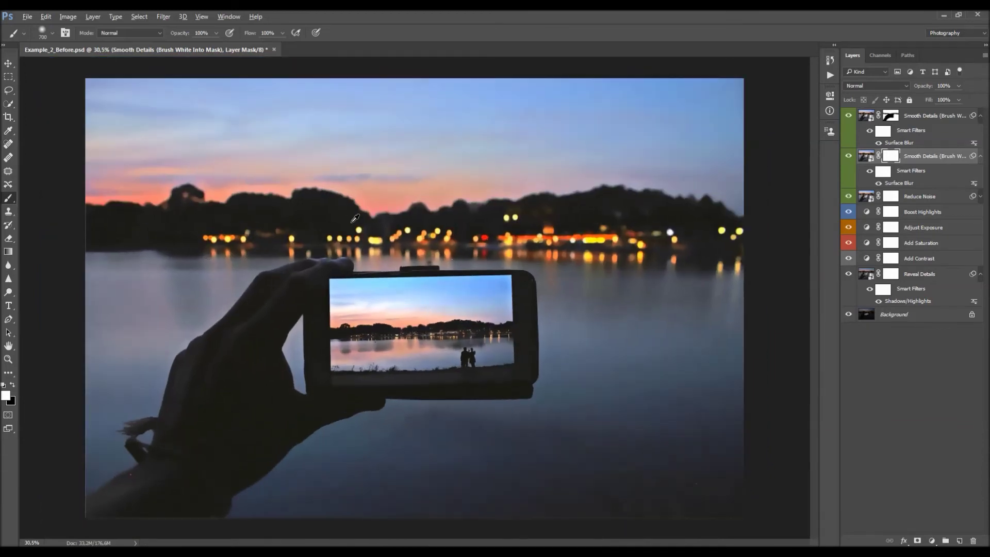
# Step: Inspect the upper Smooth Details layer's mask and compare the photo with and without that layer
pyautogui.click(867, 115)
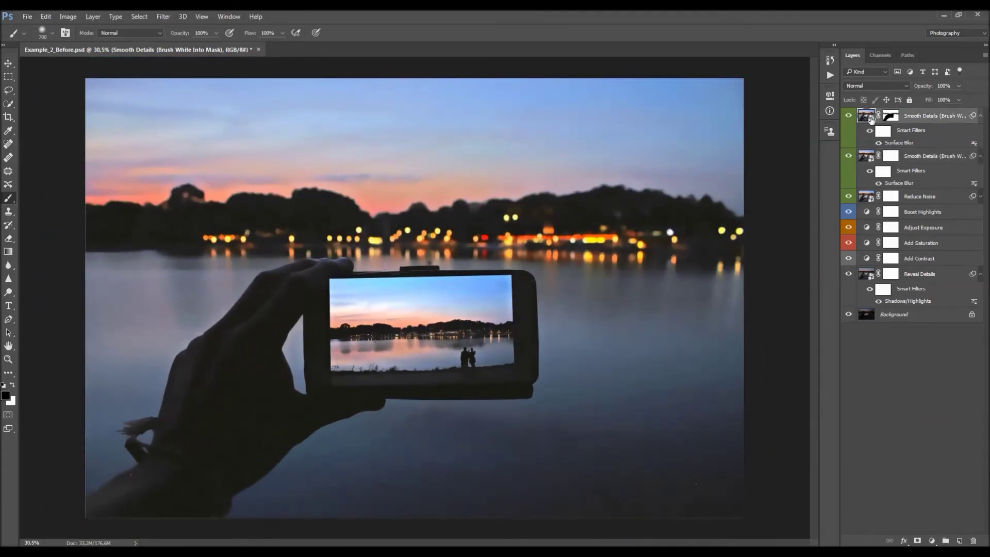
pyautogui.scroll(2, 553, 356)
pyautogui.scroll(-2, 659, 246)
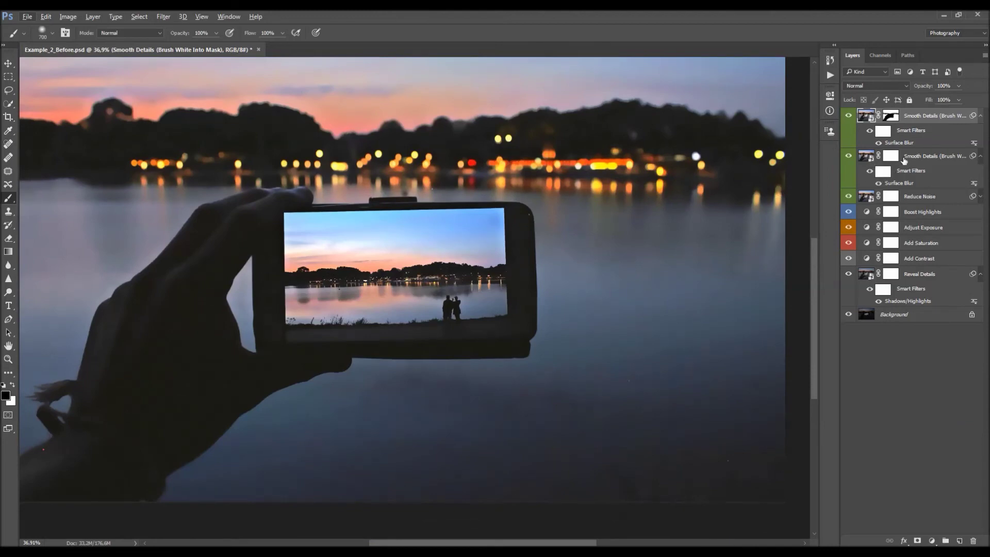
pyautogui.keyDown('alt'); pyautogui.click(890, 119); pyautogui.keyUp('alt')
pyautogui.scroll(-3, 438, 210)
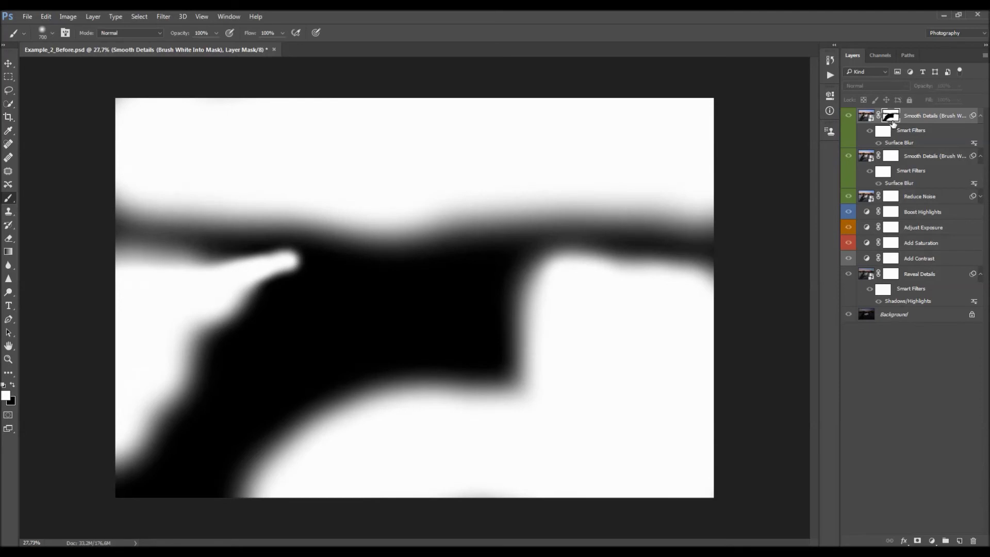
pyautogui.keyDown('alt'); pyautogui.click(890, 117); pyautogui.keyUp('alt')
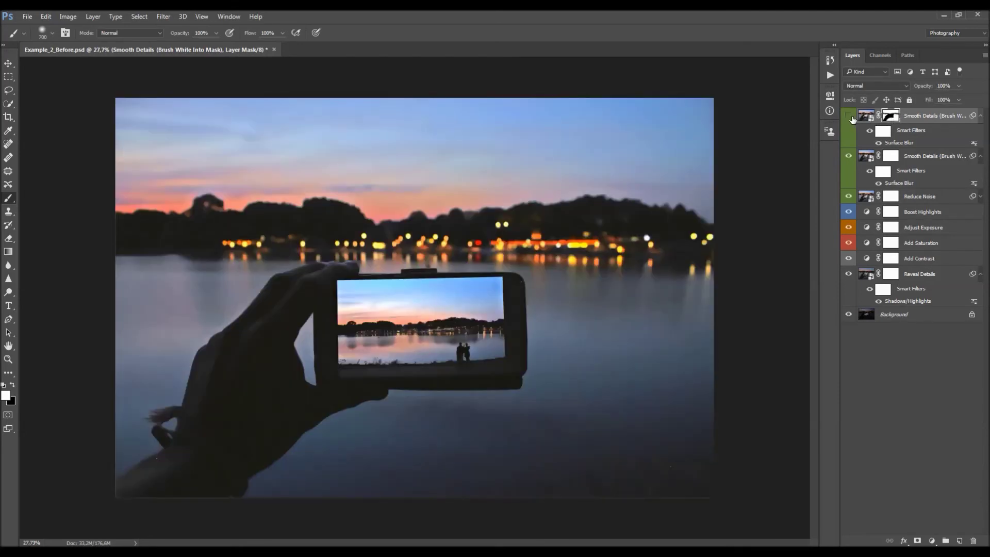
pyautogui.click(850, 117)
pyautogui.scroll(1, 810, 152)
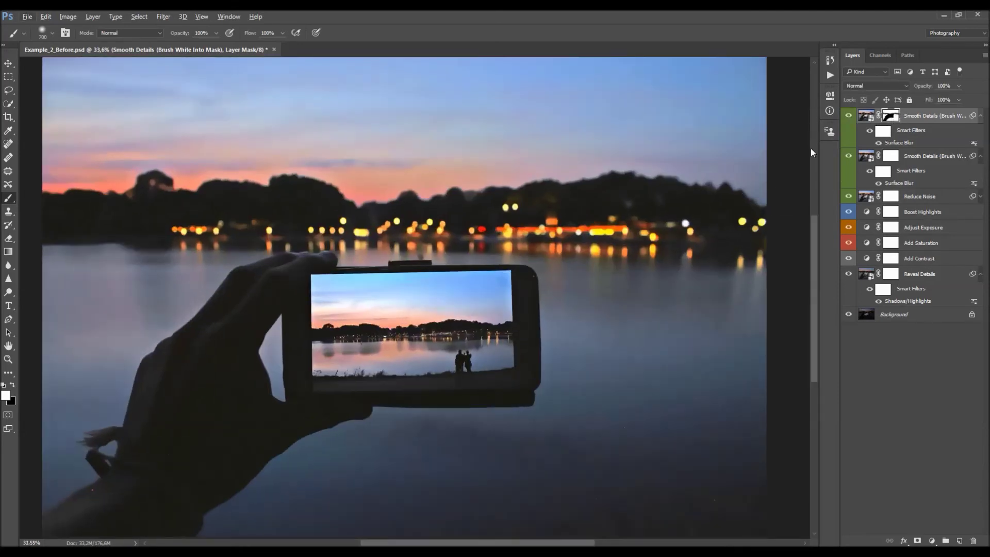
# Step: Paint white on the upper Smooth Details mask along the far waterline with a smaller brush
pyautogui.press('[')
pyautogui.press('[')
pyautogui.press('[')
pyautogui.press('[')
pyautogui.press('[')
pyautogui.press('[')
pyautogui.press('v')
# Step: Toggle the upper Smooth Details layer's visibility to check the smoothing along the waterline
pyautogui.click(846, 118)
pyautogui.click(845, 118)
pyautogui.click(846, 118)
pyautogui.click(845, 118)
pyautogui.click(844, 119)
pyautogui.click(845, 120)
# Step: Paint black on the upper Smooth Details mask over the shoreline lights left of centre with a 175 px brush, and view the mask
pyautogui.press('b')
pyautogui.press('x')
pyautogui.keyDown('alt'); pyautogui.click(890, 118); pyautogui.keyUp('alt')
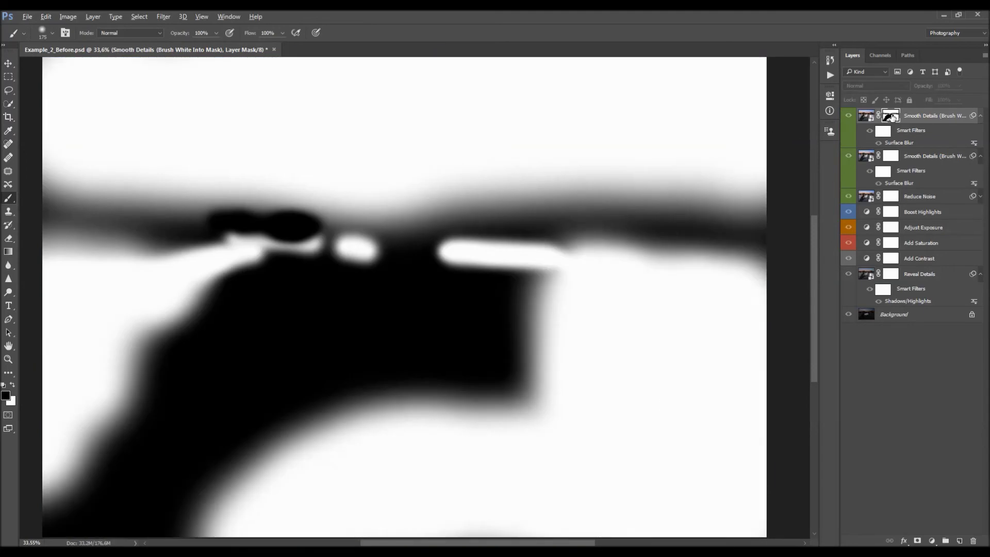
# Step: Switch the upper Smooth Details mask display off and review the whole smoothed photo
pyautogui.keyDown('alt'); pyautogui.click(891, 118); pyautogui.keyUp('alt')
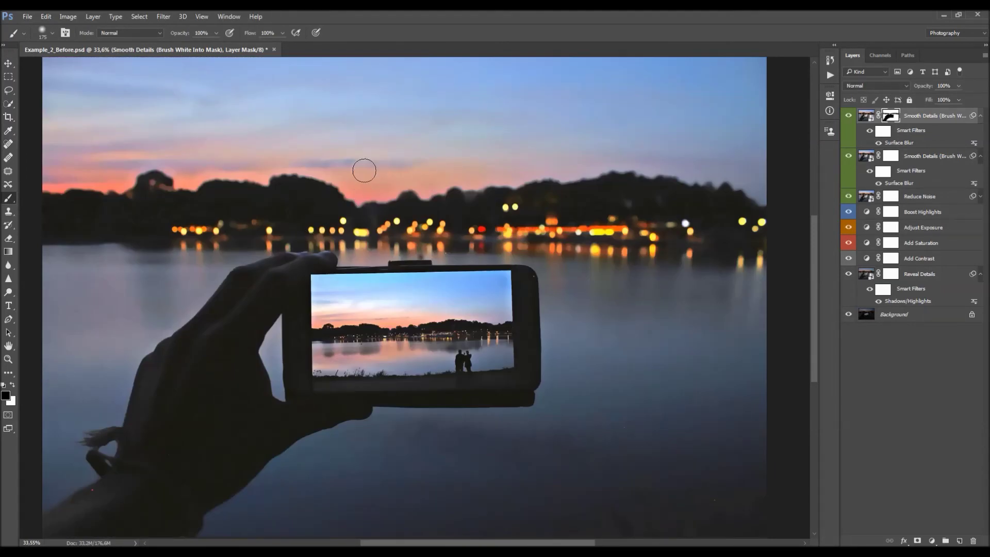
pyautogui.scroll(-3, 583, 303)
pyautogui.press(']')
pyautogui.press(']')
pyautogui.press(']')
pyautogui.press(']')
pyautogui.press(']')
pyautogui.press(']')
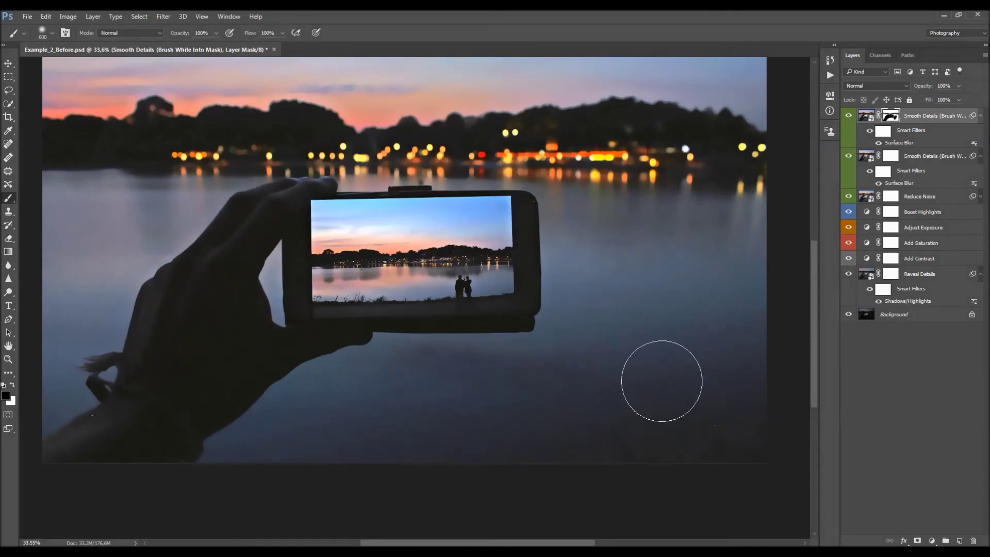
pyautogui.hotkey('ctrl', '0')
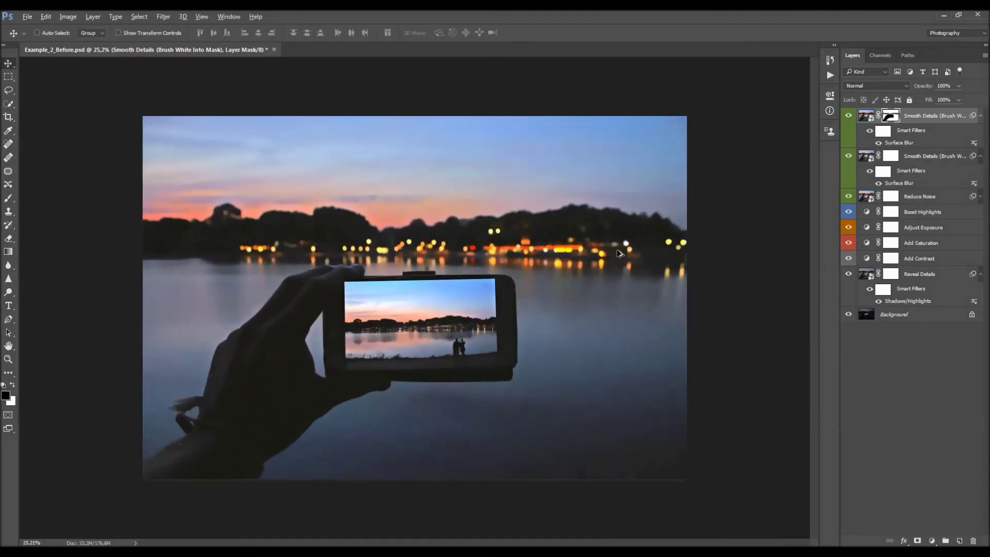
# Step: Inspect the photo up close for dust specks and play the Remove Dust action
pyautogui.click(830, 76)
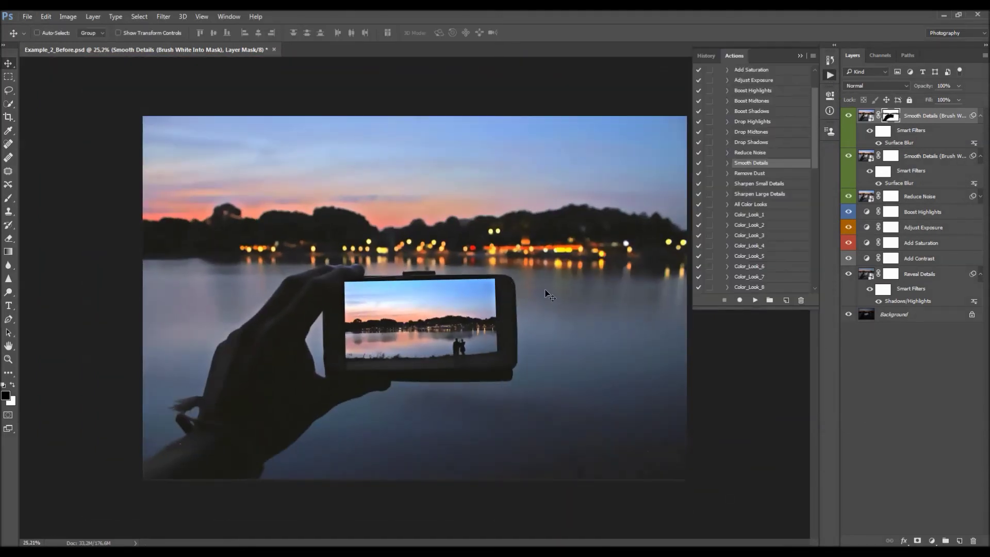
pyautogui.scroll(5, 544, 286)
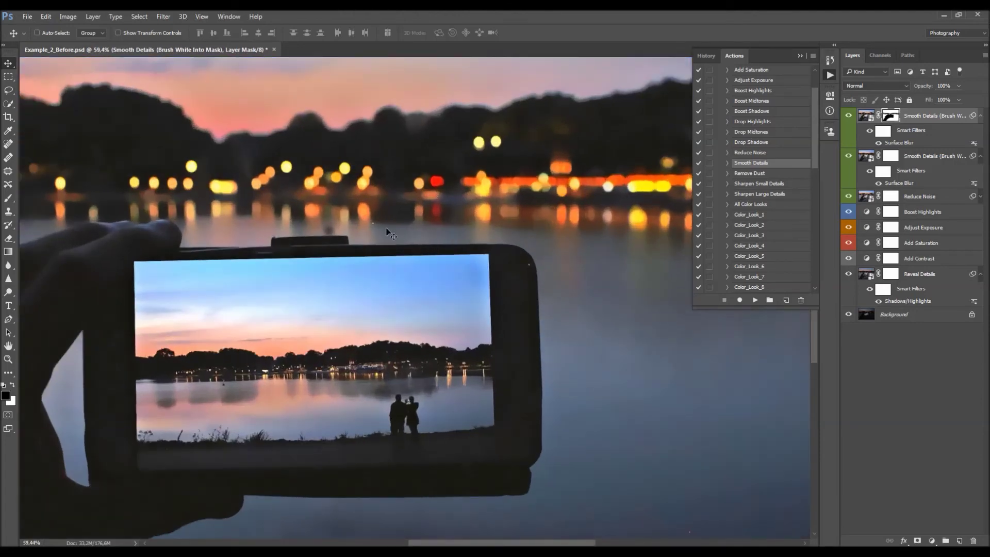
pyautogui.scroll(5, 388, 233)
pyautogui.scroll(-6, 387, 233)
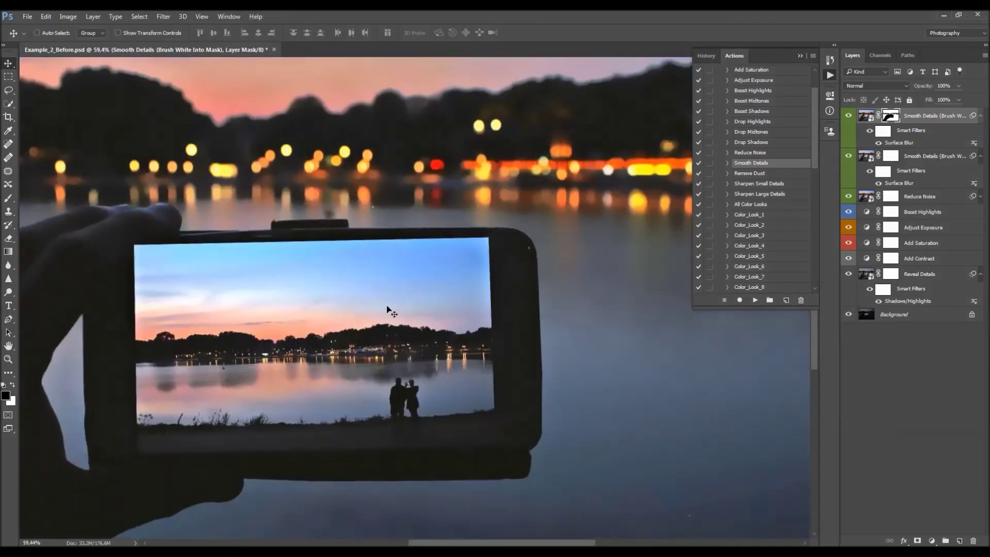
pyautogui.scroll(-6, 676, 383)
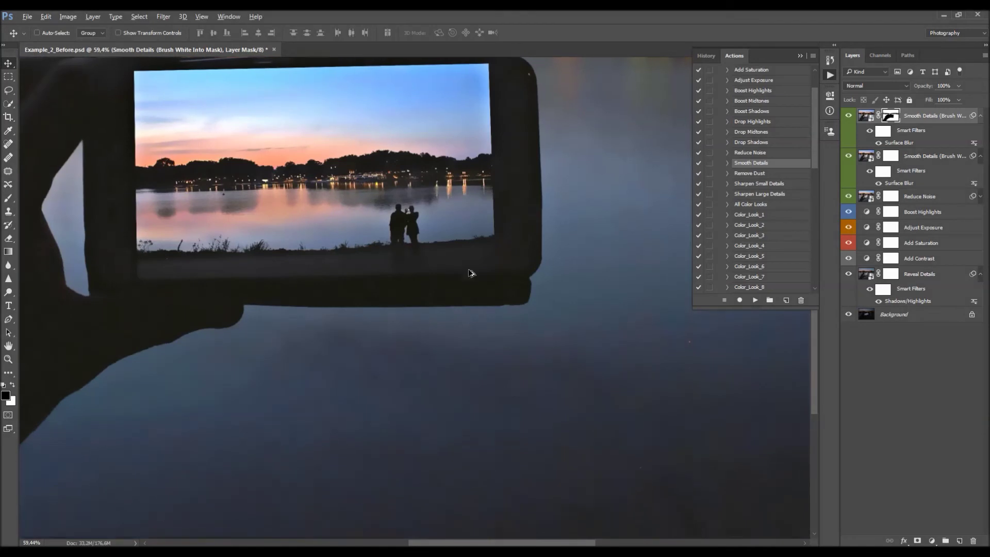
pyautogui.scroll(-5, 464, 286)
pyautogui.scroll(3, 467, 193)
pyautogui.click(756, 174)
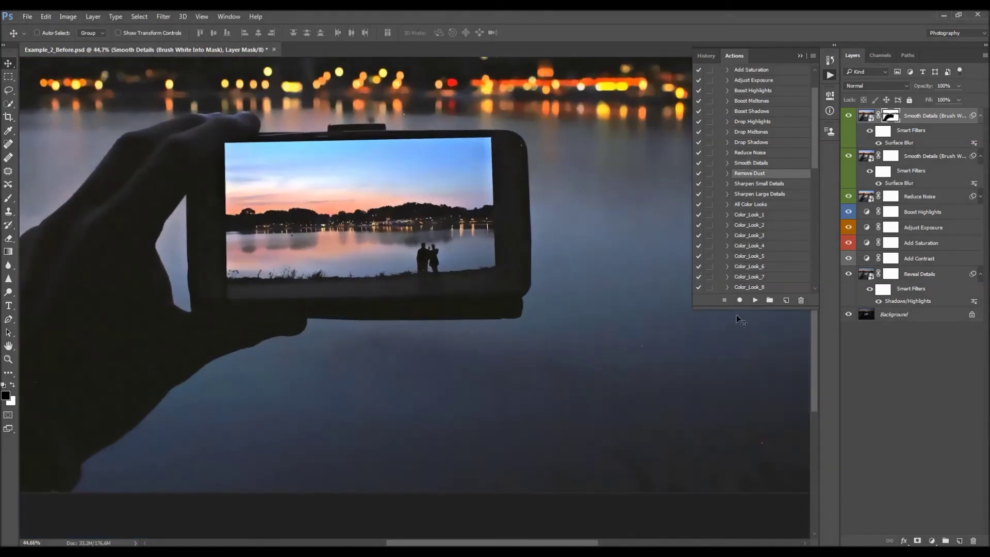
pyautogui.click(755, 299)
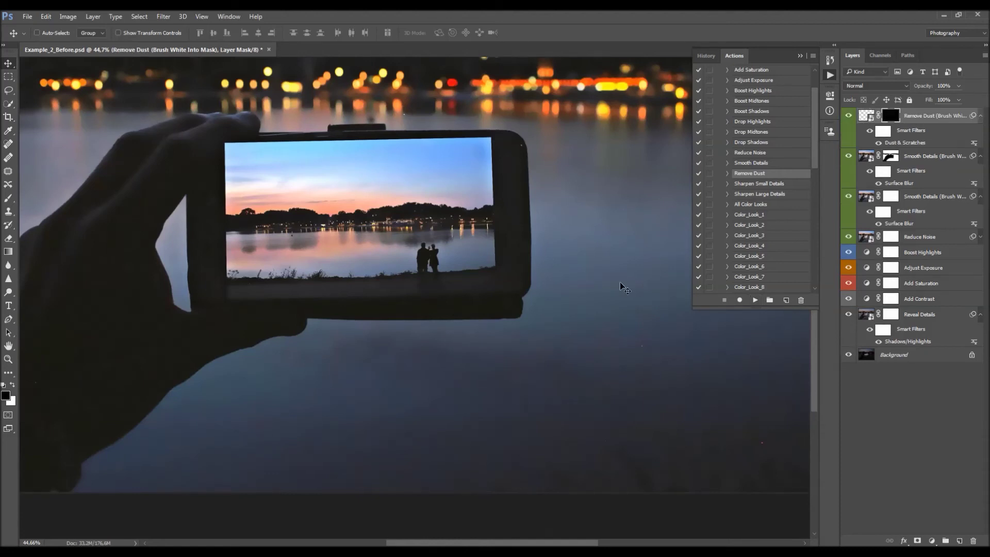
# Step: Paint white on the Remove Dust layer's mask with a 125 px brush over the specks on the water and phone
pyautogui.scroll(2, 624, 193)
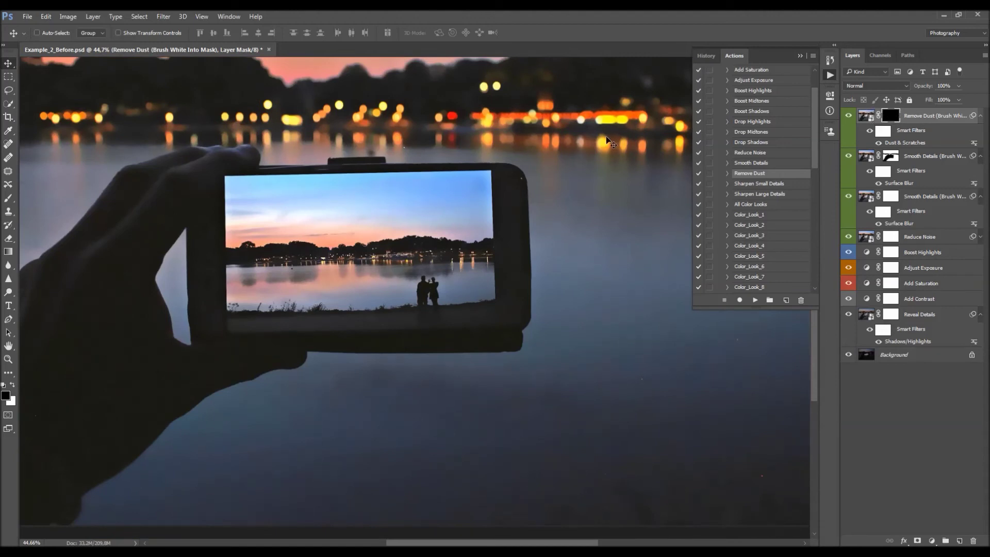
pyautogui.scroll(1, 610, 143)
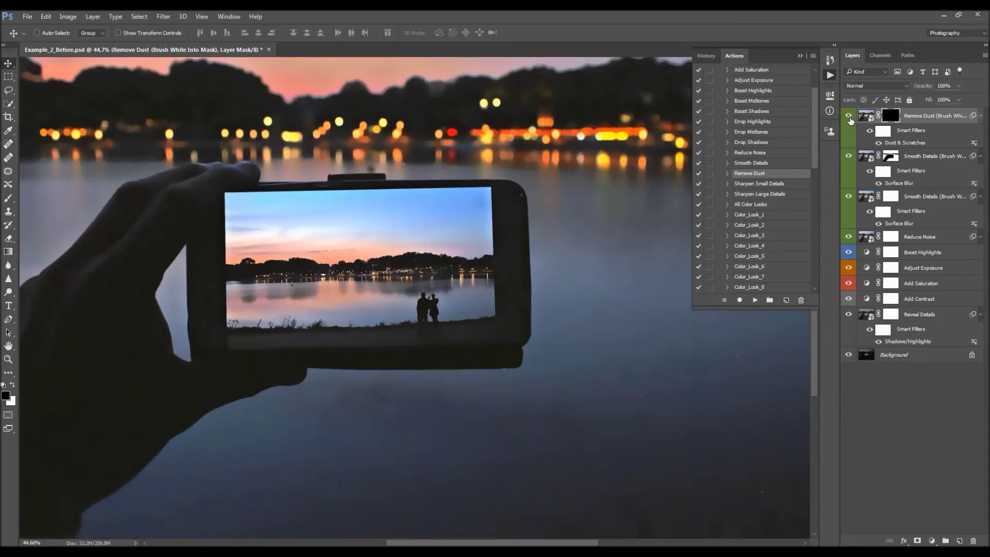
pyautogui.doubleClick(910, 117)
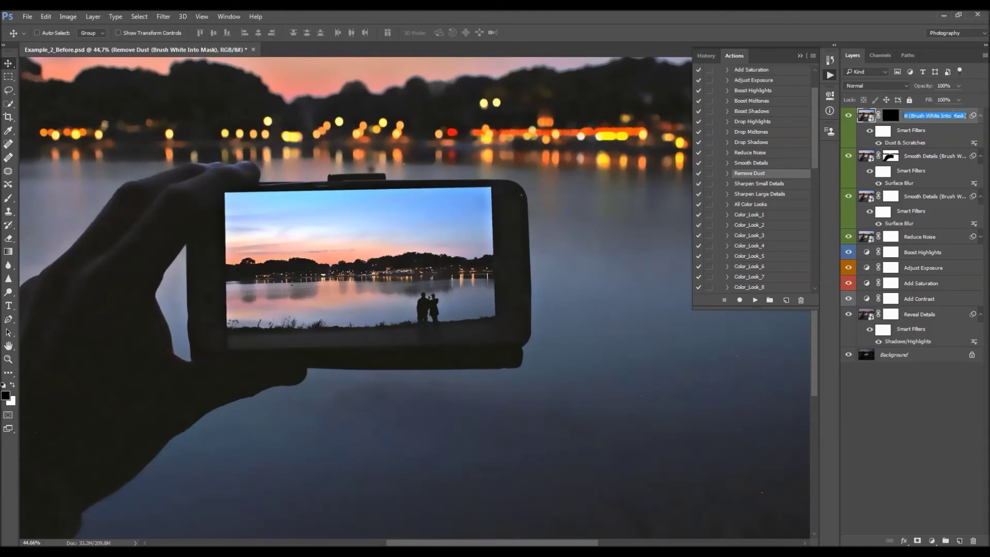
pyautogui.click(895, 124)
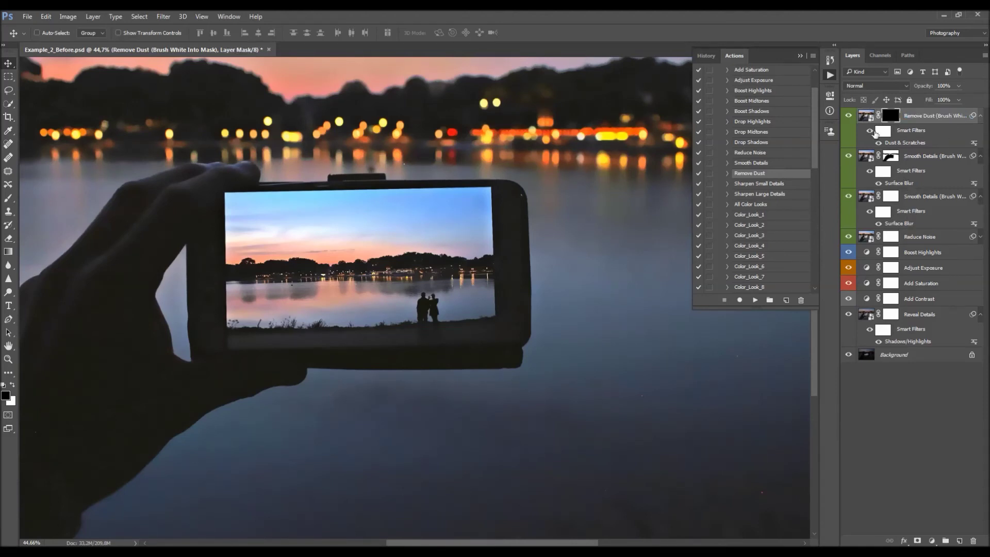
pyautogui.scroll(-1, 464, 237)
pyautogui.press('b')
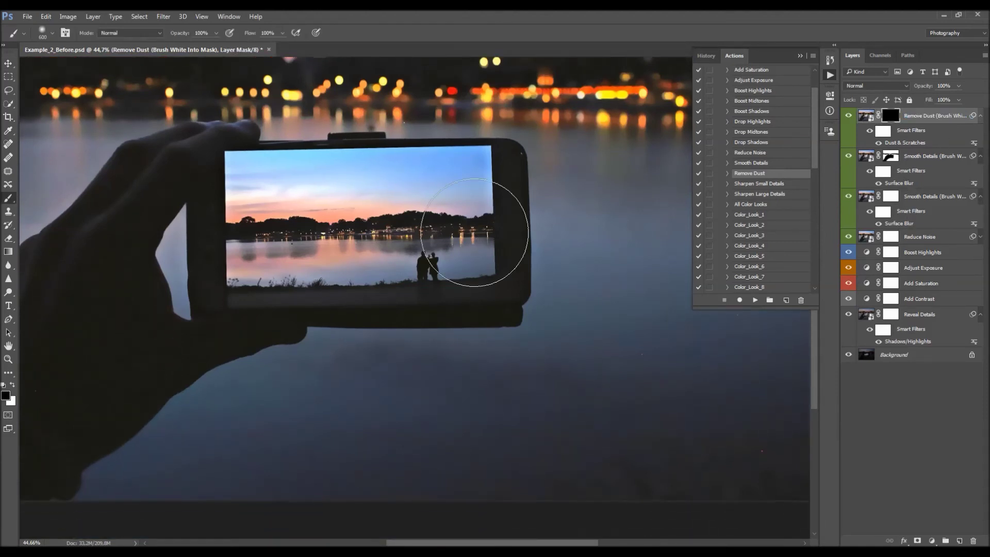
pyautogui.rightClick(479, 232)
pyautogui.press('[')
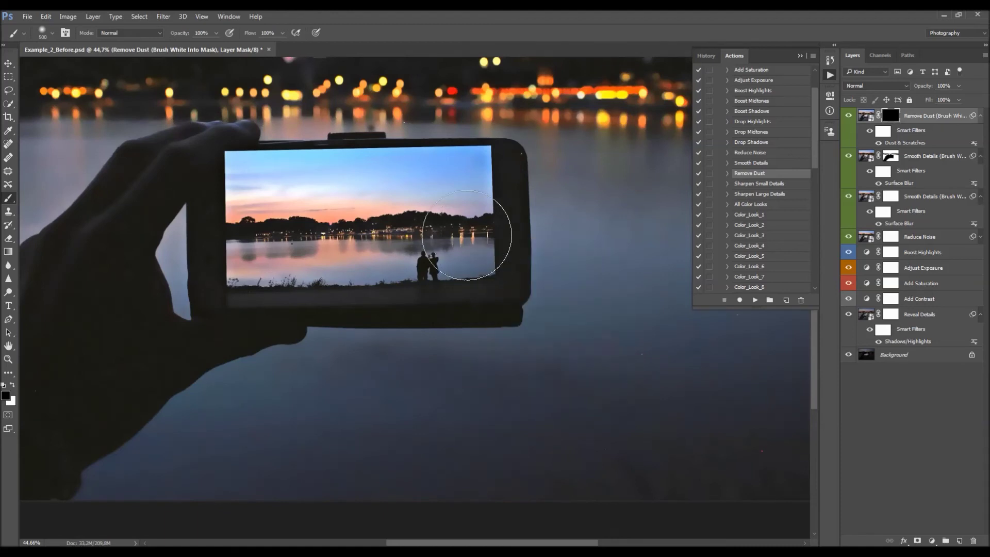
pyautogui.scroll(-1, 490, 342)
pyautogui.press('[')
pyautogui.press('[')
pyautogui.press('[')
pyautogui.press('[')
pyautogui.press('[')
pyautogui.press('[')
pyautogui.press('[')
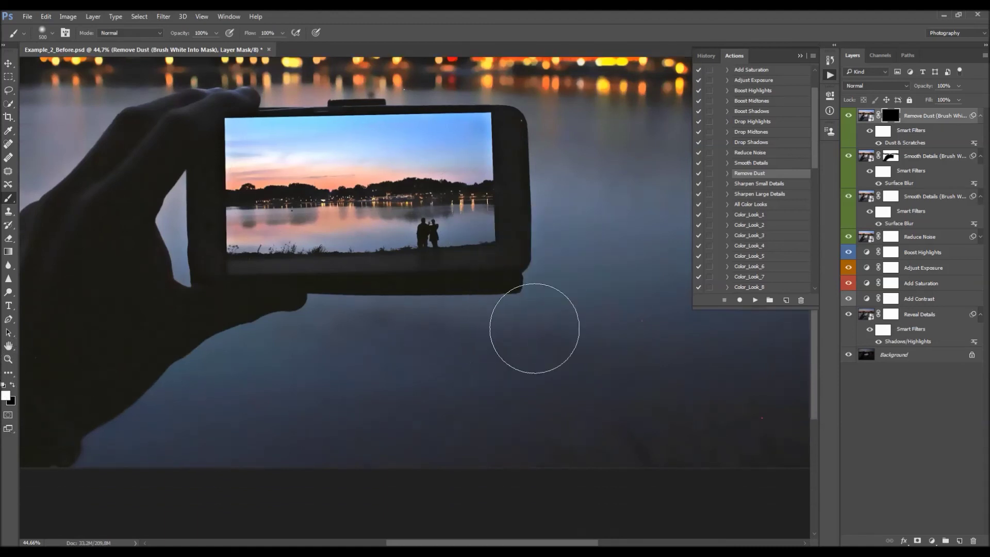
pyautogui.scroll(2, 756, 400)
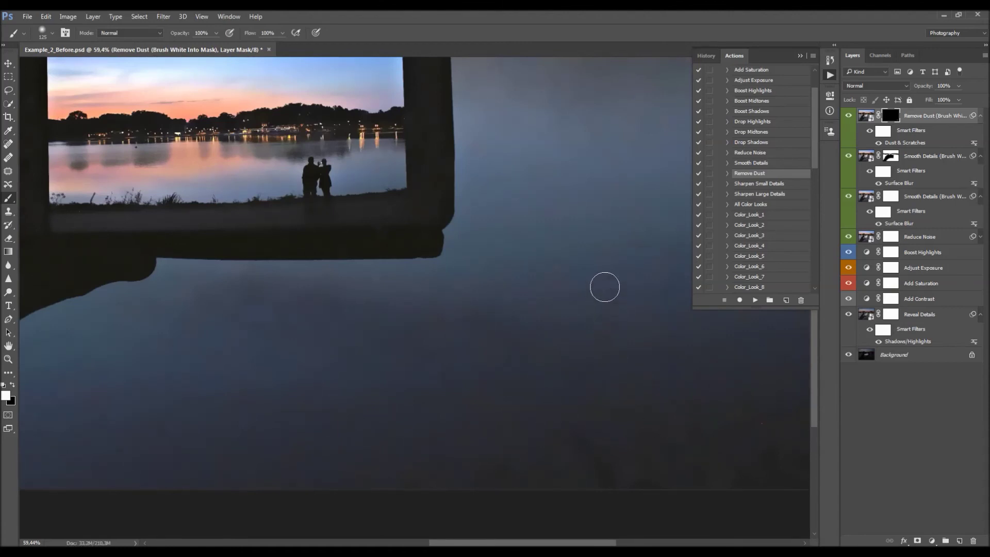
pyautogui.scroll(-1, 707, 407)
pyautogui.scroll(1, 664, 393)
pyautogui.scroll(8, 665, 402)
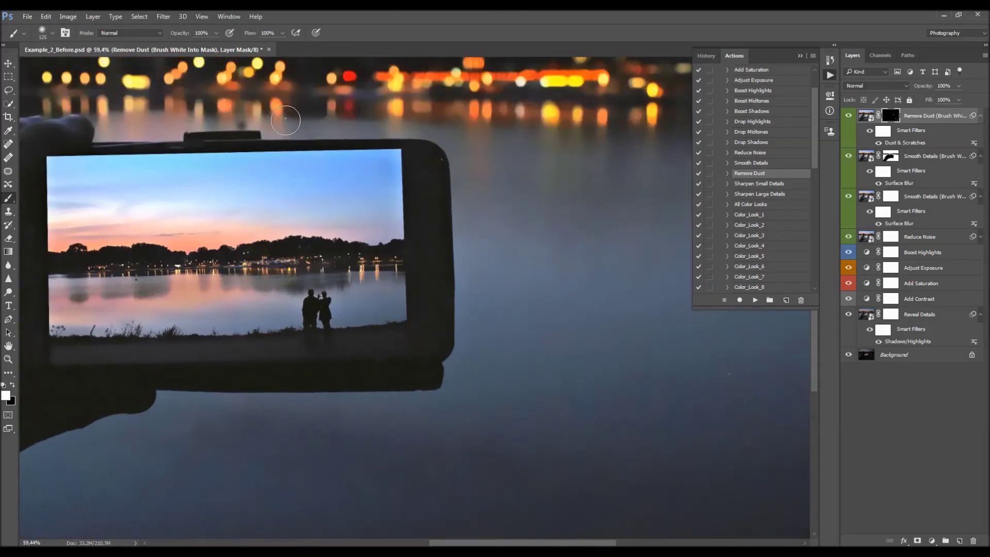
pyautogui.moveTo(426, 230); pyautogui.dragTo(419, 221)
# Step: Set the Remove Dust layer's Dust & Scratches filter to a 5-pixel radius
pyautogui.doubleClick(907, 143)
pyautogui.moveTo(473, 139); pyautogui.dragTo(600, 153)
pyautogui.press('Up')
pyautogui.press('Up')
pyautogui.press('Up')
pyautogui.press('Up')
pyautogui.press('Up')
pyautogui.press('Down')
pyautogui.press('Down')
pyautogui.press('Down')
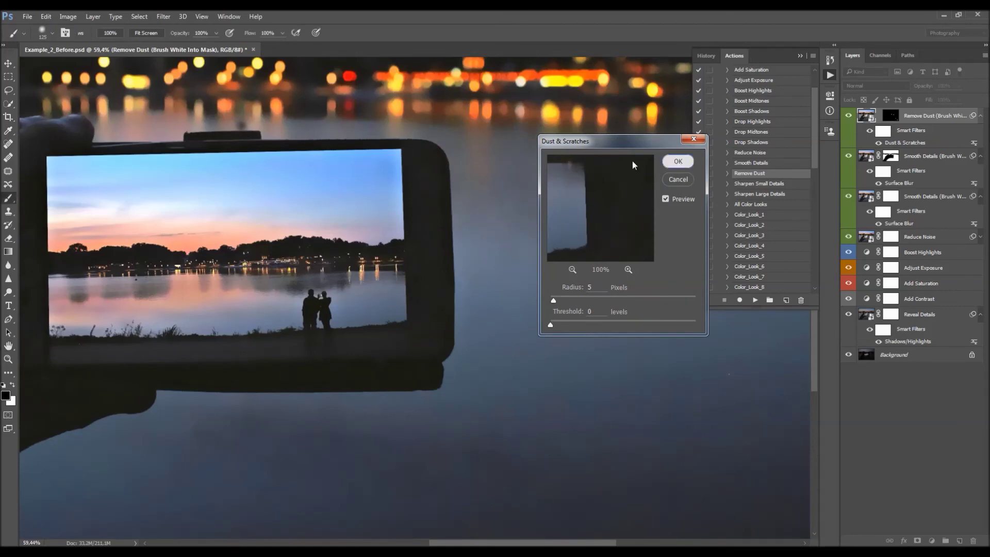
pyautogui.click(678, 161)
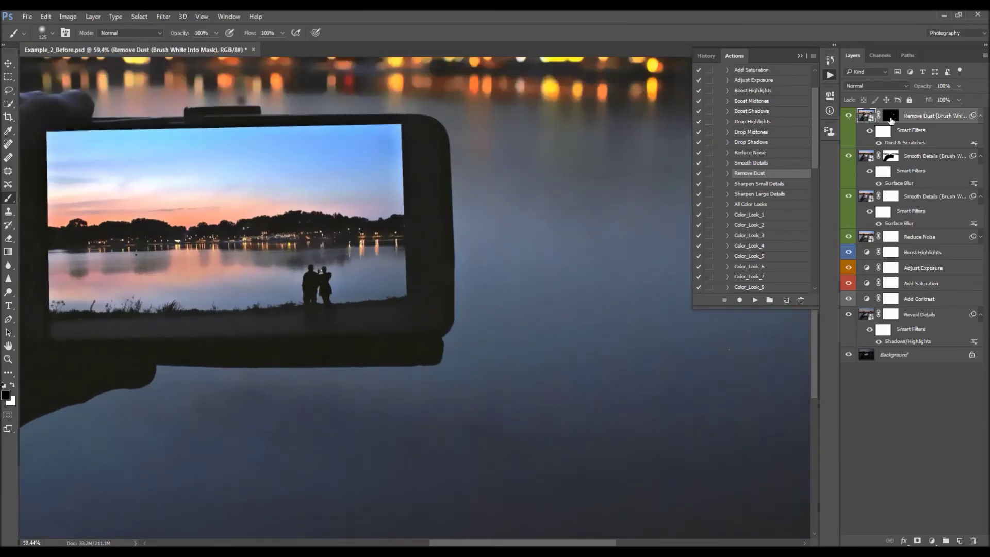
# Step: Paint white on the Remove Dust mask over the remaining specks around the hand, wrist and rest of the photo
pyautogui.click(891, 119)
pyautogui.press('x')
pyautogui.scroll(-2, 520, 359)
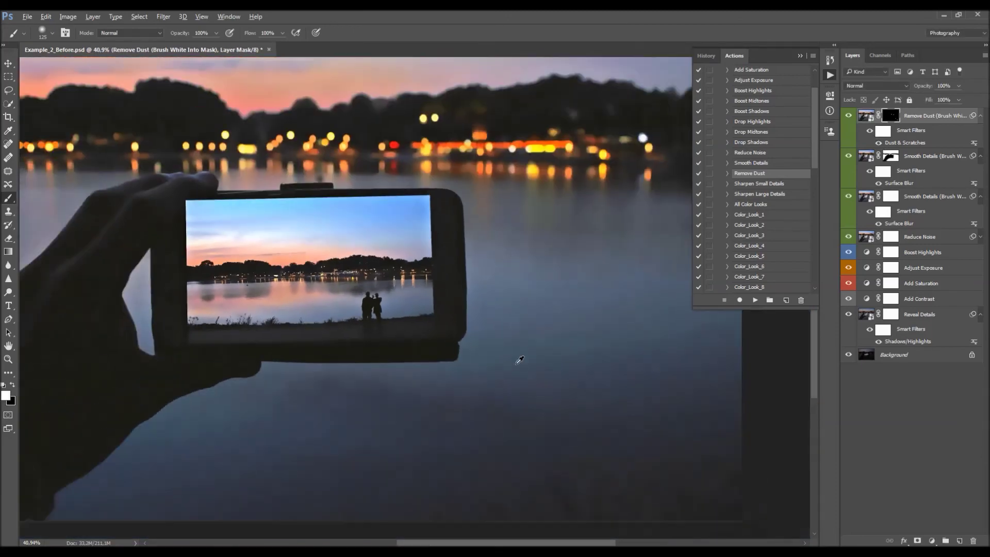
pyautogui.scroll(1, 597, 453)
pyautogui.scroll(-3, 508, 305)
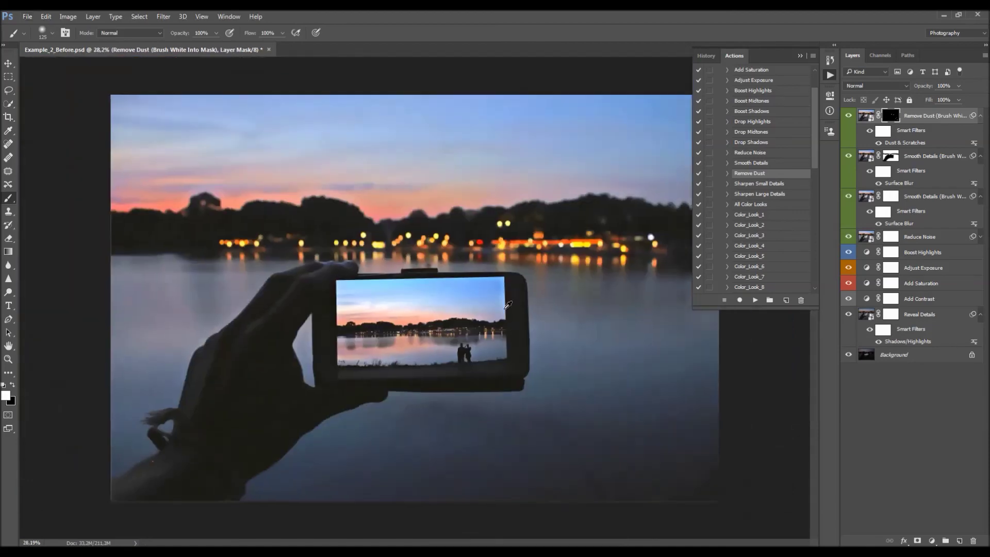
pyautogui.scroll(3, 508, 305)
pyautogui.scroll(-3, 547, 355)
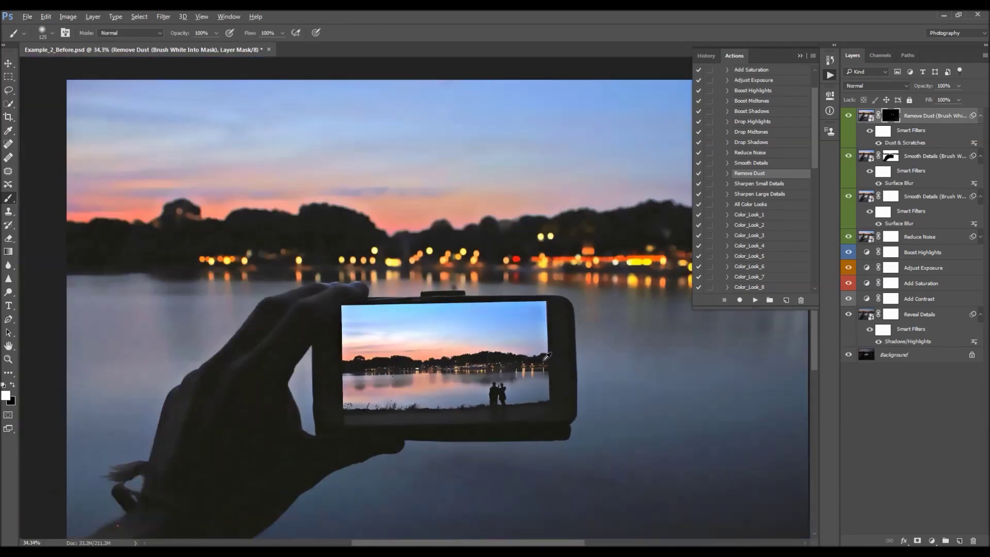
pyautogui.scroll(3, 154, 454)
pyautogui.scroll(-3, 181, 407)
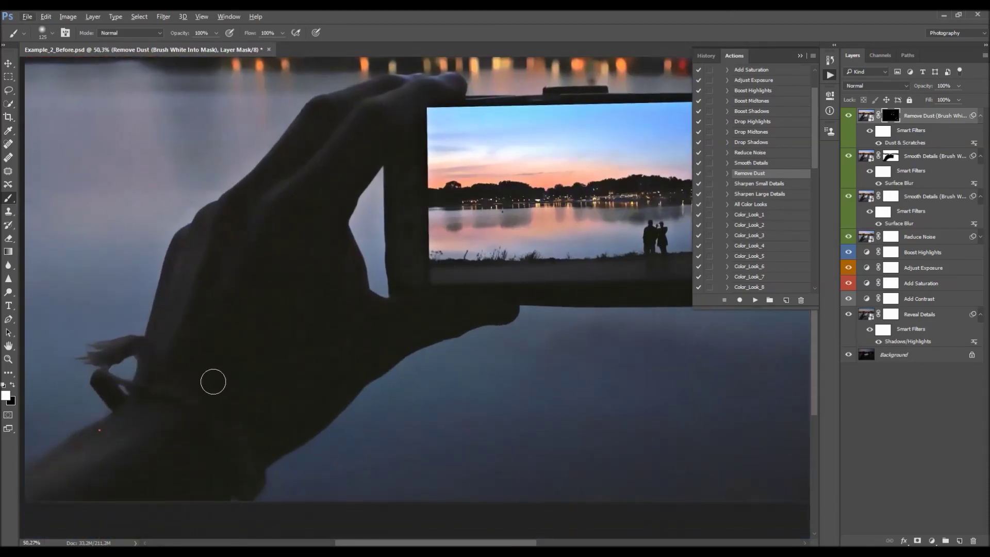
pyautogui.scroll(-3, 250, 356)
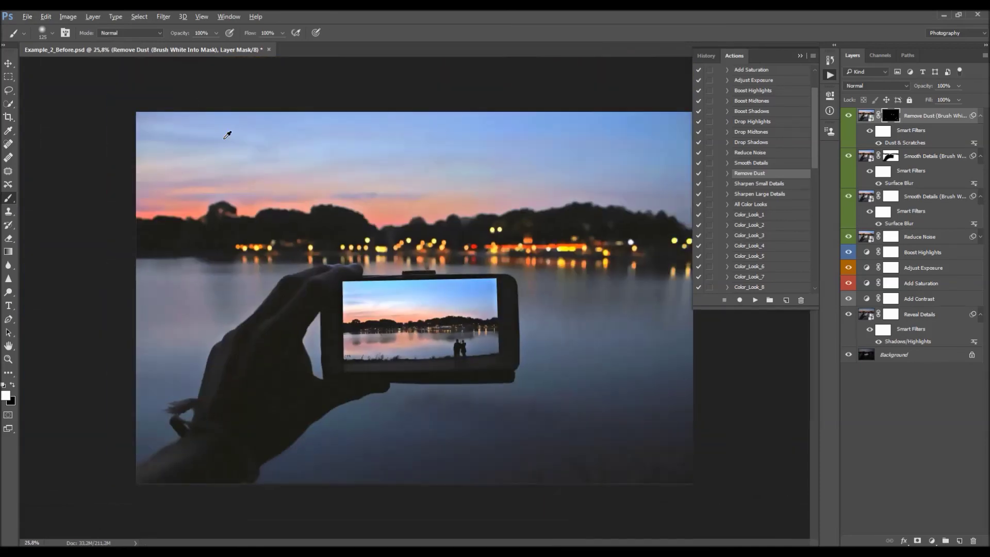
pyautogui.scroll(5, 263, 204)
pyautogui.press('h')
pyautogui.moveTo(322, 209)
pyautogui.mouseDown()
pyautogui.moveTo(453, 268)
pyautogui.moveTo(308, 223)
pyautogui.mouseUp()
pyautogui.moveTo(589, 261)
pyautogui.mouseDown()
pyautogui.moveTo(459, 237)
pyautogui.moveTo(276, 250)
pyautogui.mouseUp()
pyautogui.moveTo(340, 248); pyautogui.dragTo(274, 250)
pyautogui.moveTo(397, 243); pyautogui.dragTo(354, 247)
pyautogui.moveTo(384, 464)
pyautogui.mouseDown()
pyautogui.moveTo(377, 319)
pyautogui.moveTo(327, 194)
pyautogui.moveTo(588, 376)
pyautogui.moveTo(580, 299)
pyautogui.moveTo(488, 338)
pyautogui.mouseUp()
# Step: Toggle the Remove Dust layer's visibility to compare the photo with and without the dust removal
pyautogui.press('v')
pyautogui.click(848, 116)
pyautogui.click(847, 115)
pyautogui.click(848, 115)
pyautogui.click(848, 116)
pyautogui.click(847, 115)
pyautogui.click(847, 116)
# Step: Play the Sharpen Small Details action and raise the new layer's opacity to 100%
pyautogui.scroll(-5, 469, 237)
pyautogui.scroll(3, 469, 238)
pyautogui.click(775, 183)
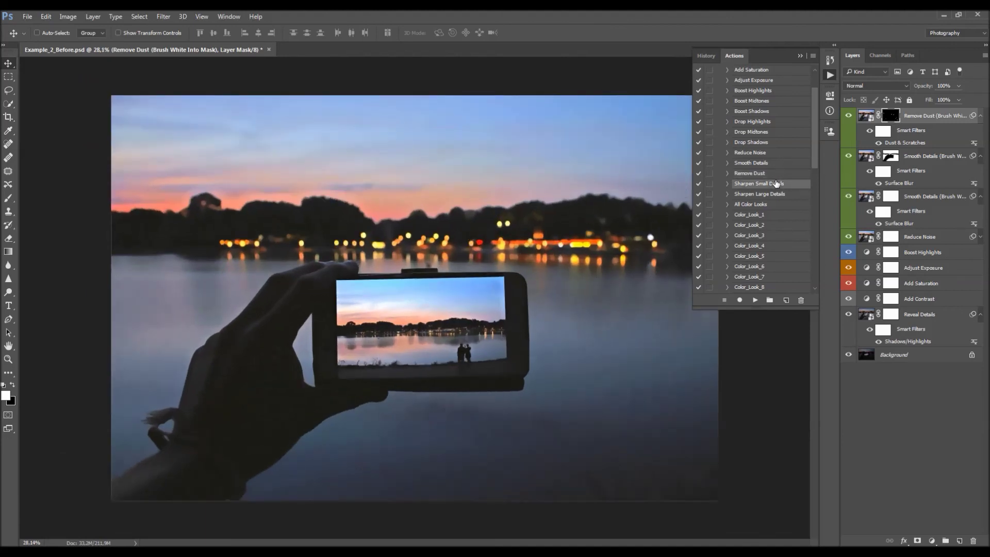
pyautogui.click(756, 299)
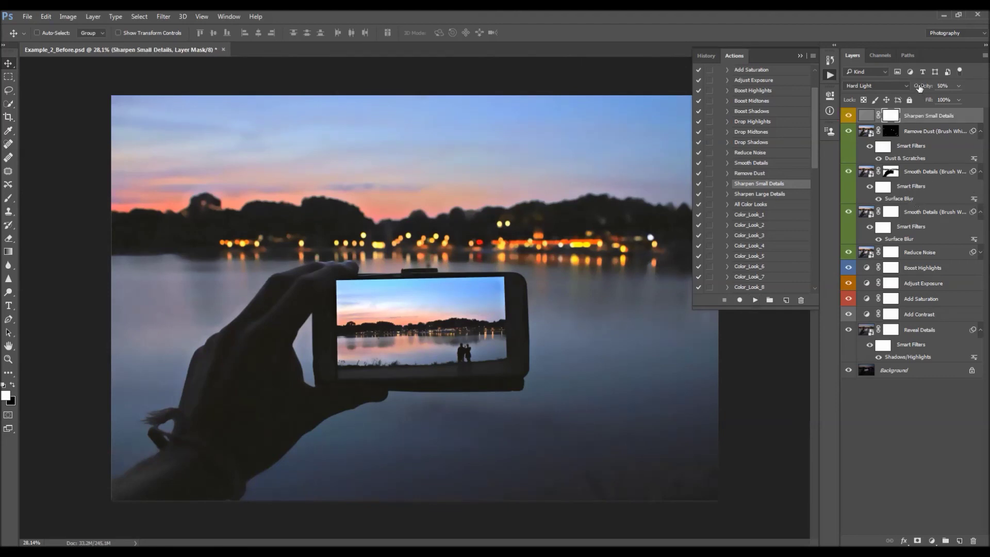
pyautogui.hotkey('ctrl', '+')
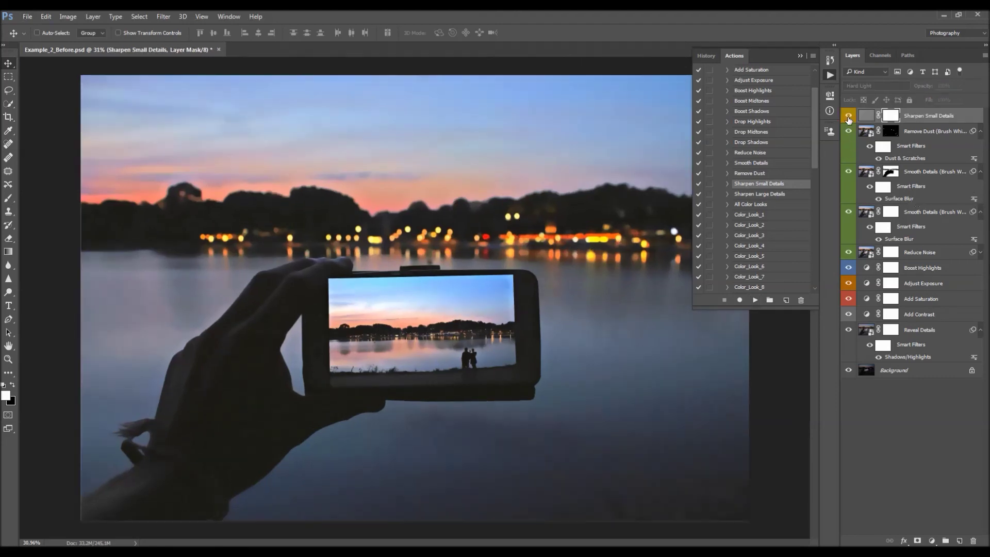
# Step: Play the Sharpen Large Details action and lower the new layer's opacity to 32%
pyautogui.click(776, 193)
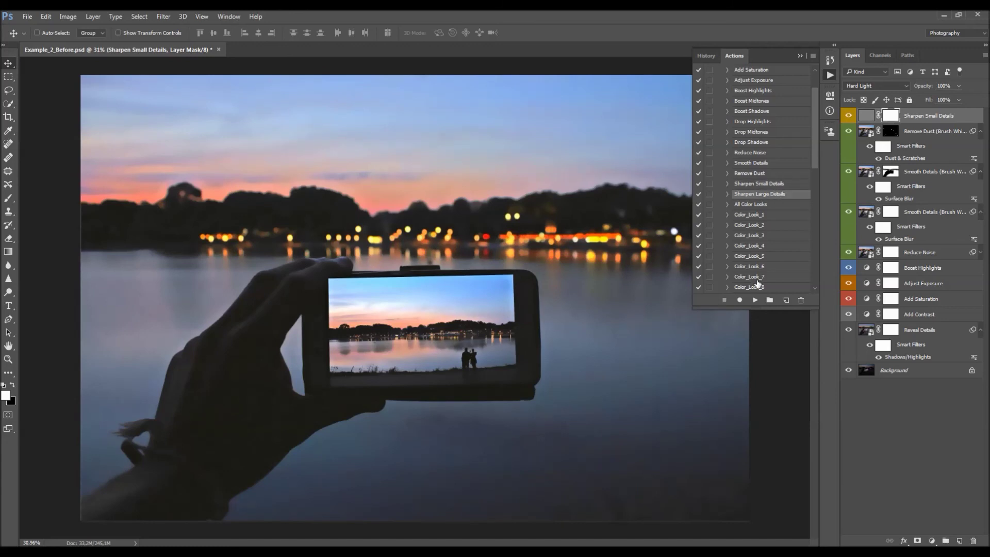
pyautogui.click(755, 300)
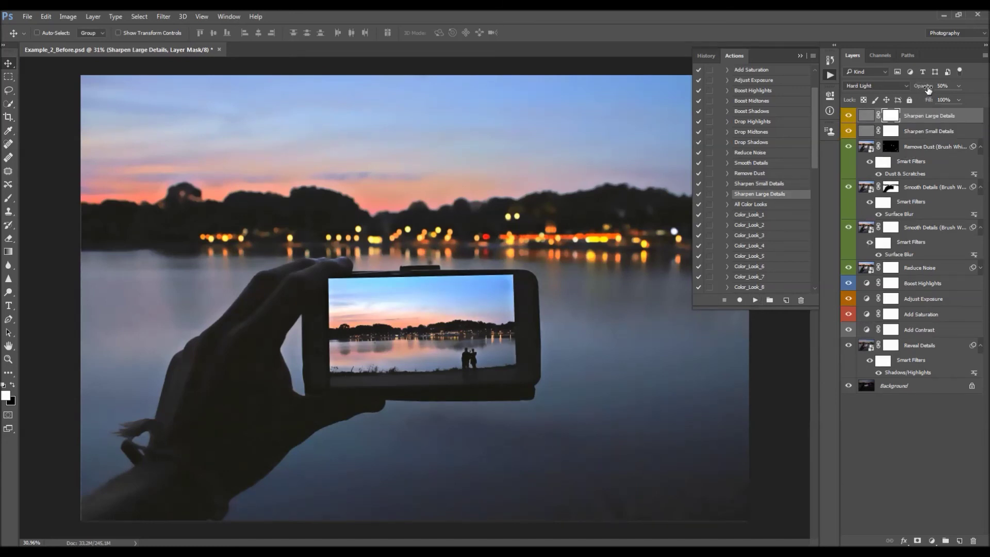
pyautogui.moveTo(544, 144); pyautogui.dragTo(550, 144)
# Step: Toggle the Sharpen Large Details layer's visibility to compare its effect on the photo
pyautogui.click(848, 116)
pyautogui.click(848, 116)
pyautogui.click(848, 116)
pyautogui.click(849, 115)
pyautogui.click(849, 116)
# Step: Select the Sharpen Small Details layer and toggle its visibility to compare its effect
pyautogui.click(922, 131)
pyautogui.click(845, 132)
pyautogui.click(845, 132)
pyautogui.click(845, 132)
pyautogui.click(845, 132)
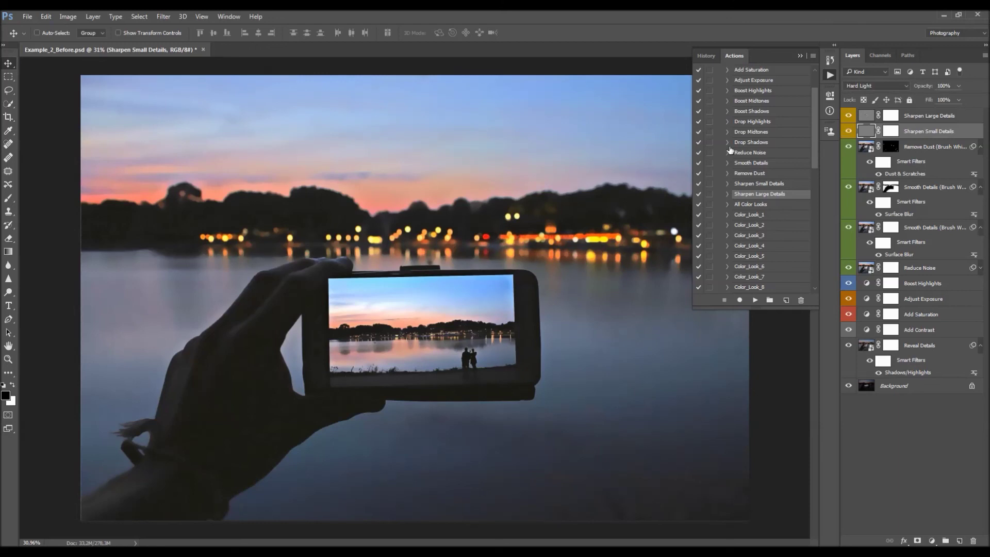
# Step: Target the Sharpen Large Details layer's mask with the Brush tool and black as the foreground color
pyautogui.click(923, 116)
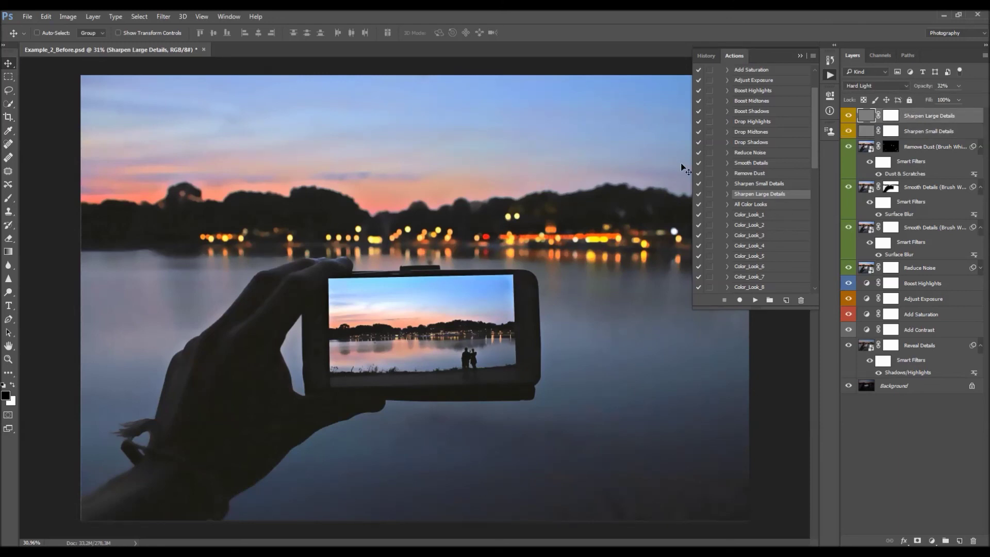
pyautogui.press('b')
pyautogui.scroll(3, 459, 266)
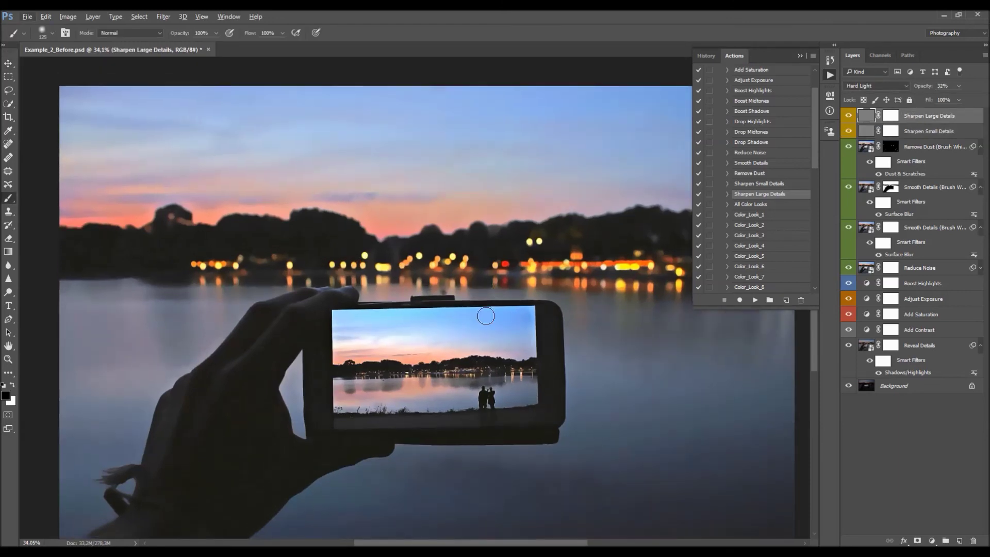
pyautogui.scroll(-2, 608, 287)
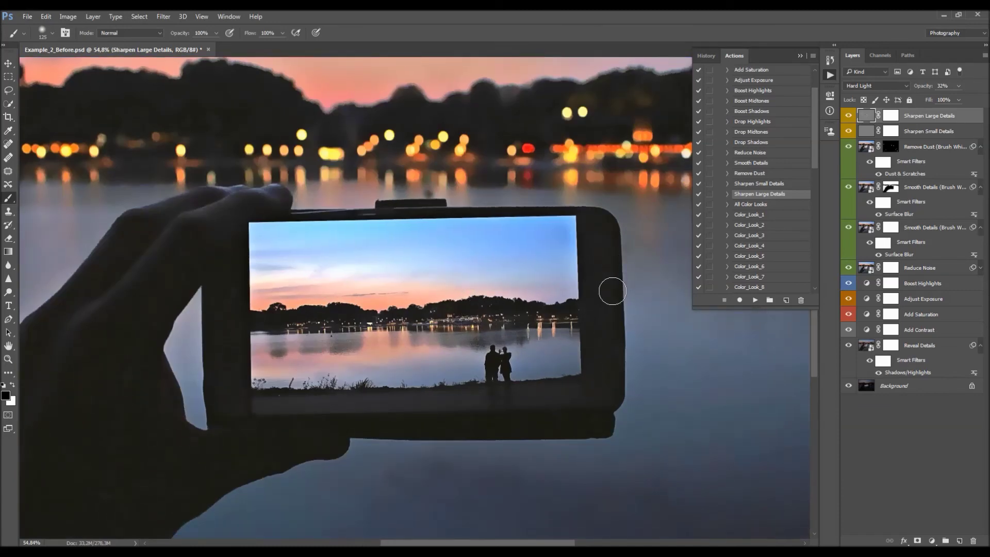
pyautogui.click(892, 119)
pyautogui.press('x')
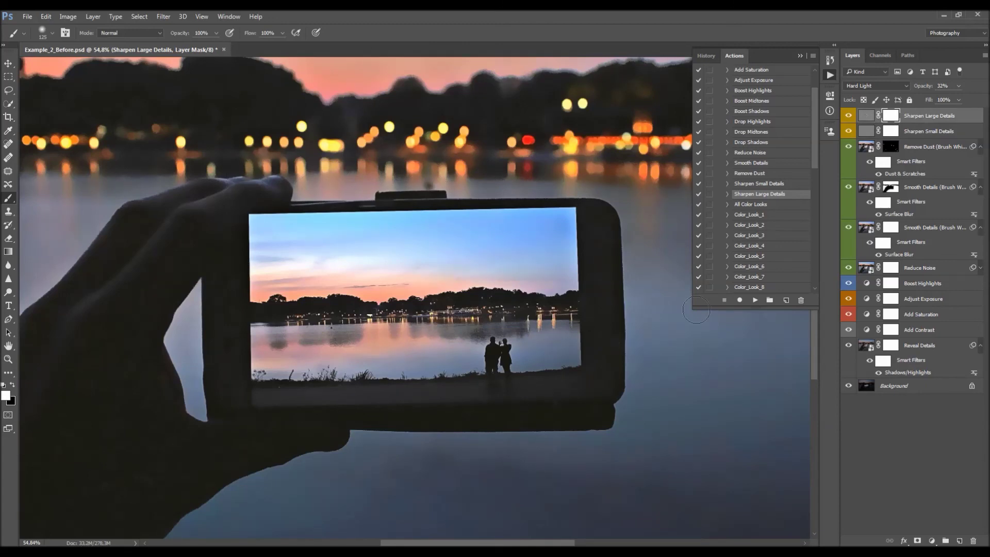
pyautogui.press('x')
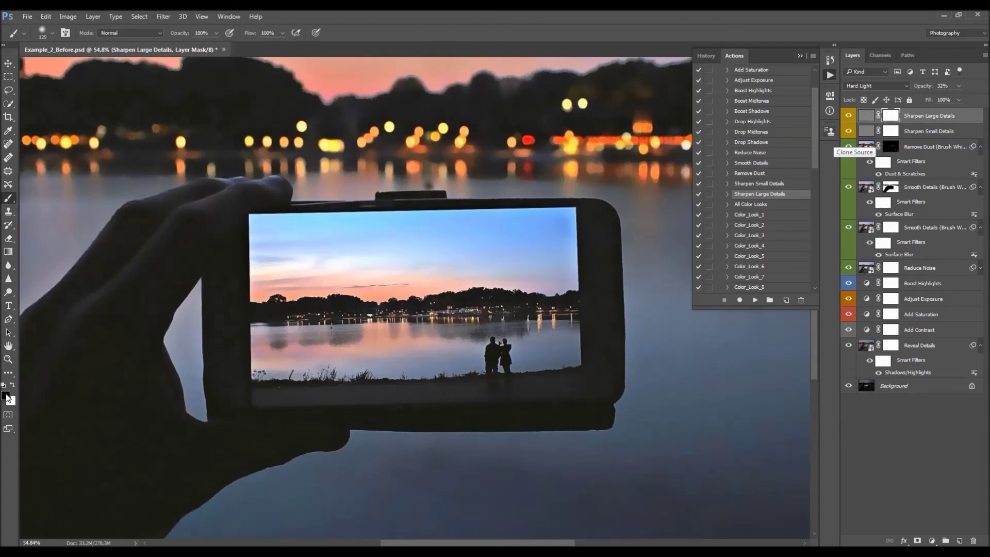
# Step: Enlarge the brush to 600 px for masking the sharpening over the hand and phone
pyautogui.press(']')
pyautogui.press(']')
pyautogui.press(']')
pyautogui.press(']')
pyautogui.press(']')
pyautogui.moveTo(177, 200)
pyautogui.mouseDown()
pyautogui.moveTo(273, 166)
pyautogui.moveTo(435, 194)
pyautogui.moveTo(574, 185)
pyautogui.moveTo(579, 402)
pyautogui.moveTo(636, 422)
pyautogui.moveTo(524, 348)
pyautogui.mouseUp()
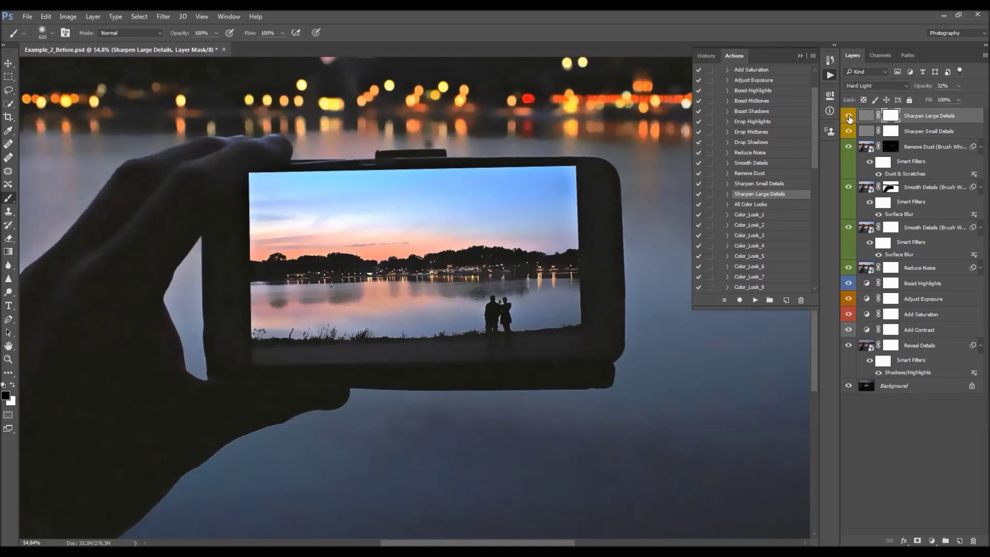
# Step: Play the Color_Look_36 action to add a color look above the sharpening layers
pyautogui.hotkey('ctrl', '0')
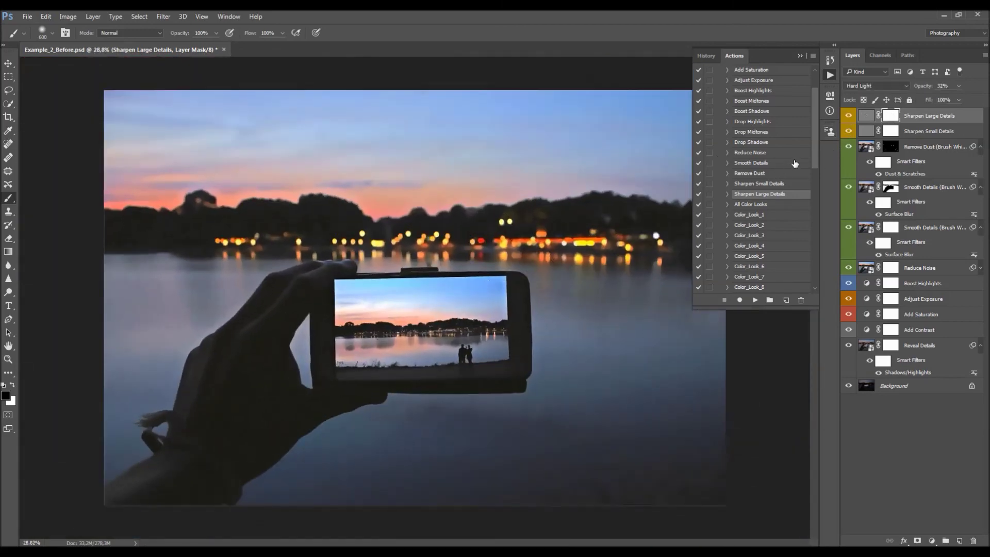
pyautogui.scroll(-2, 760, 173)
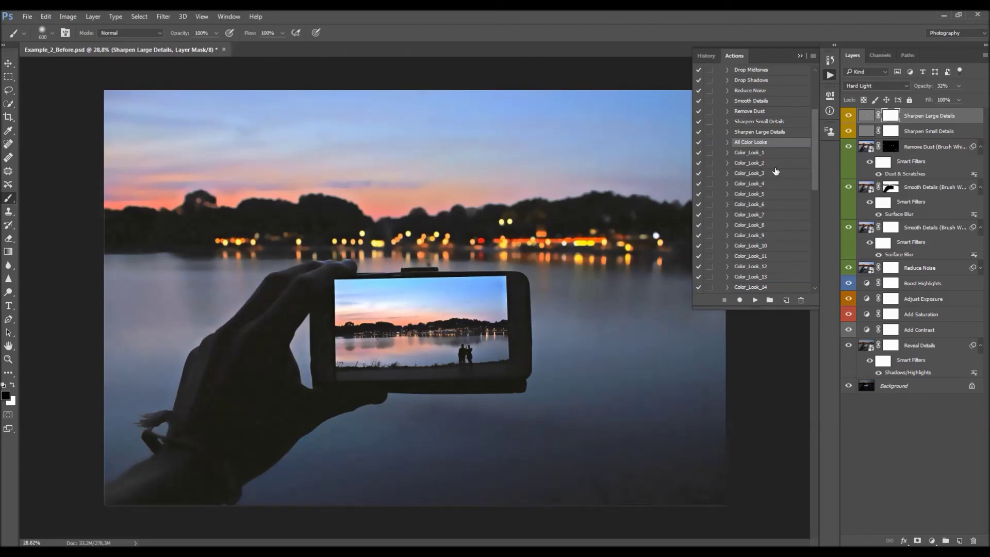
pyautogui.scroll(-1, 776, 171)
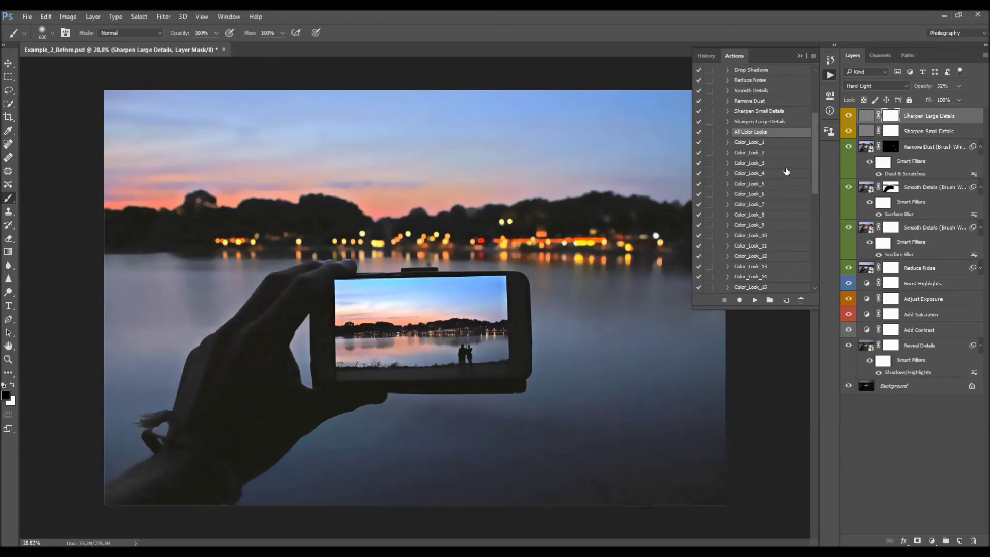
pyautogui.scroll(-8, 777, 148)
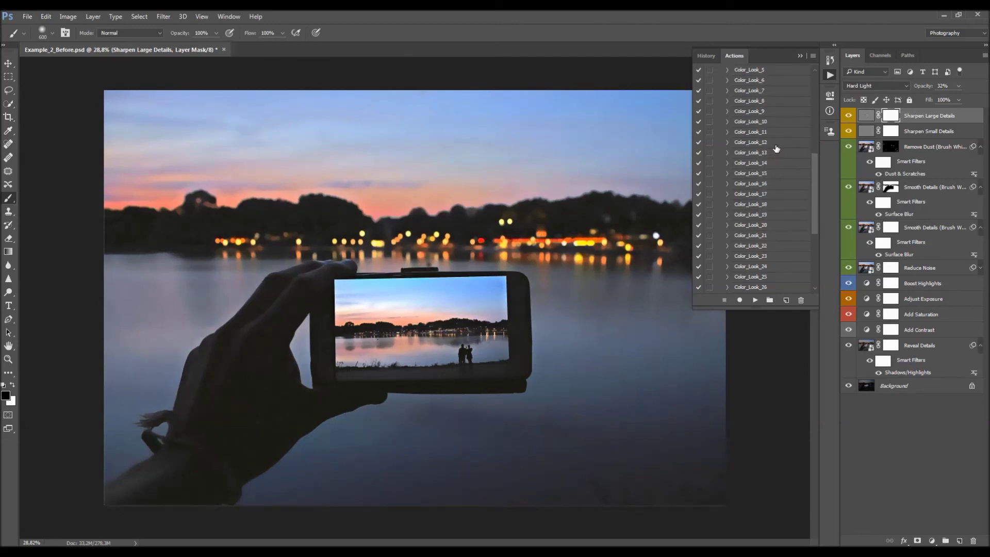
pyautogui.click(777, 259)
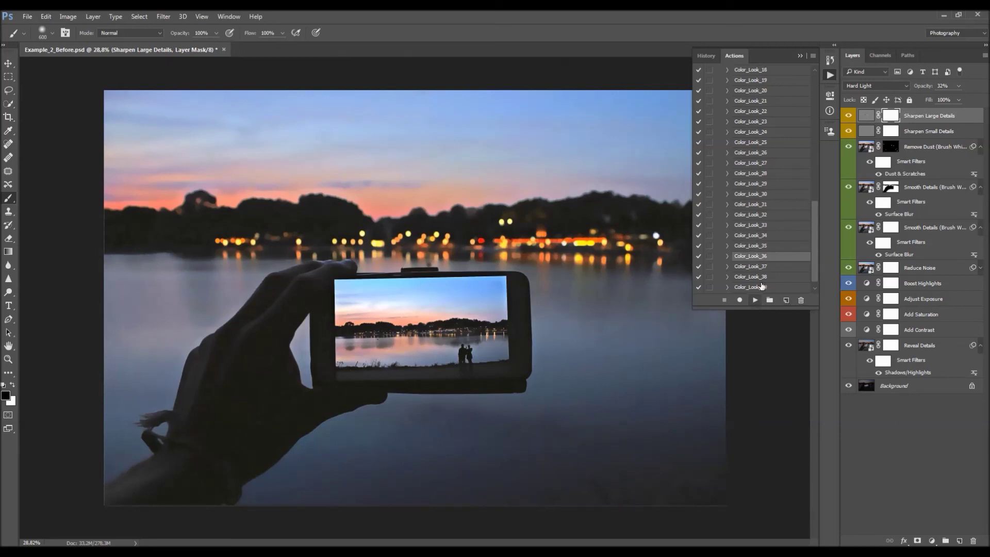
pyautogui.click(755, 300)
pyautogui.press('v')
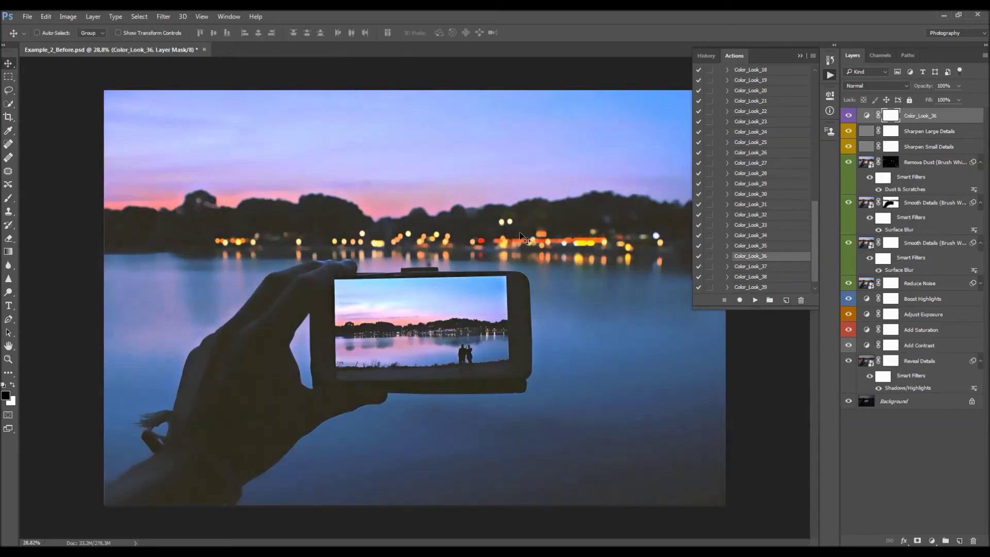
# Step: Duplicate the Background layer to the top of the layer stack and hide the copy to compare before and after
pyautogui.click(800, 56)
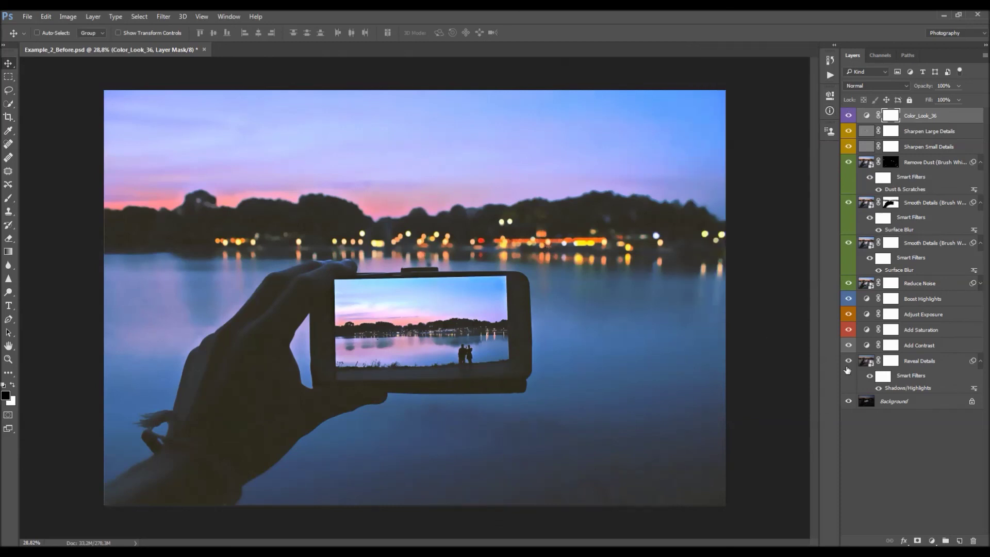
pyautogui.click(904, 401)
pyautogui.hotkey('ctrl', 'j')
pyautogui.hotkey('ctrl', 'shift', ']')
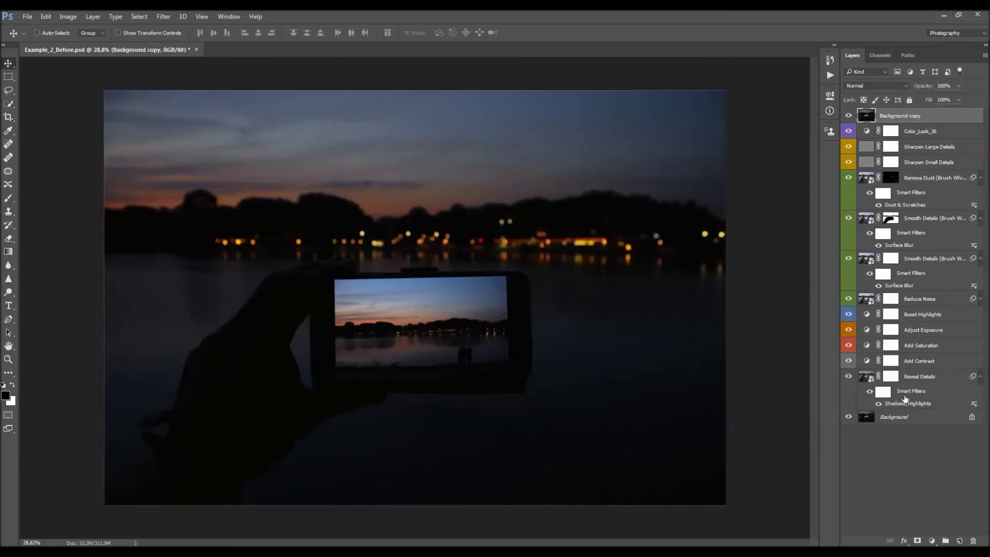
pyautogui.scroll(1, 419, 296)
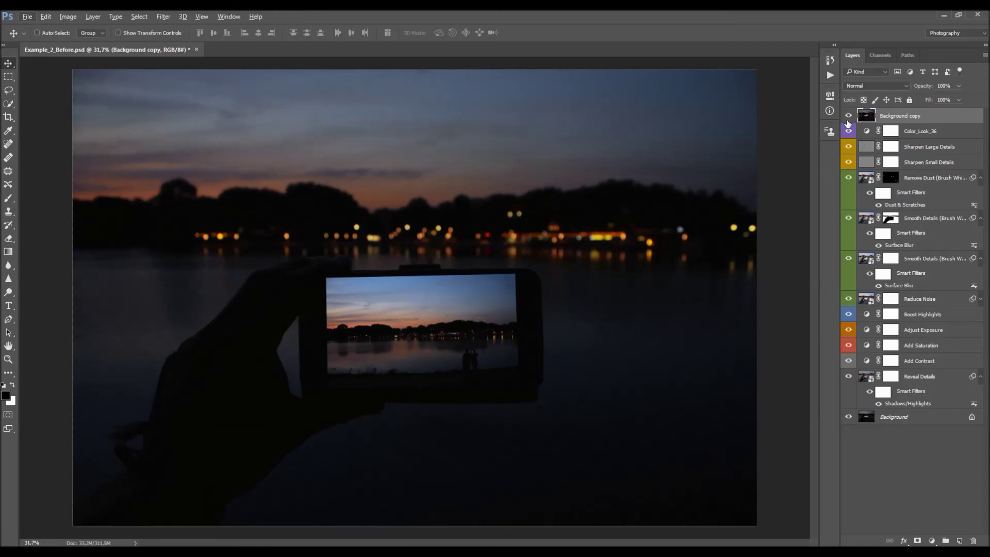
pyautogui.click(848, 118)
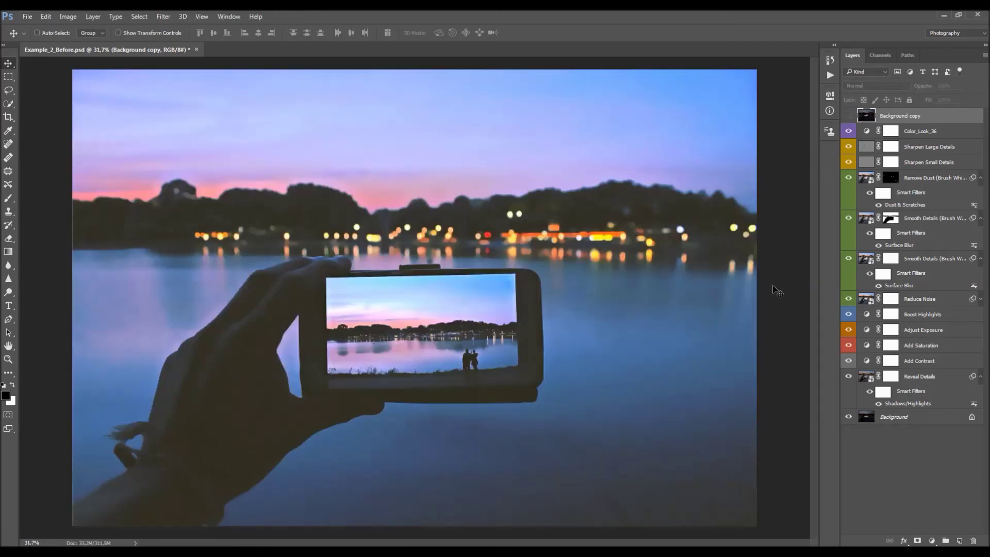